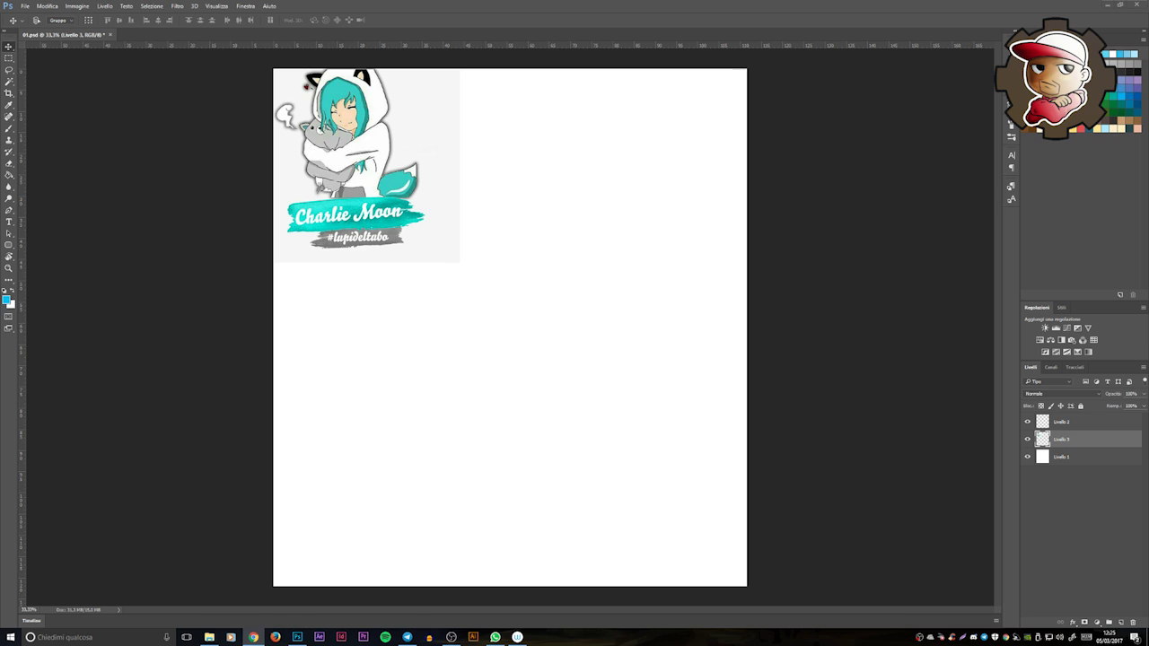
Step: Sketch a light-blue oval head with curved face guidelines on layer Livello 2 using the Brush
{"action": "key", "text": "b"}
{"action": "right_click", "coordinate": [522, 187]}
{"action": "key", "text": "Escape"}
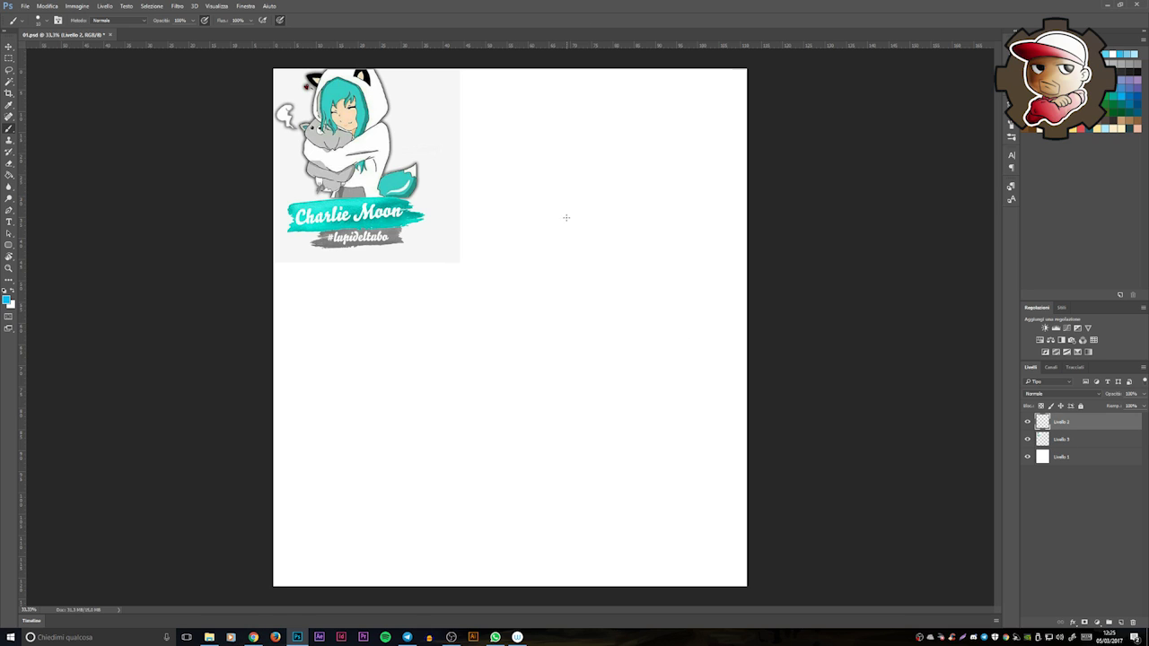
{"action": "left_click_drag", "start_coordinate": [523, 233], "coordinate": [519, 284]}
{"action": "left_click_drag", "start_coordinate": [572, 330], "coordinate": [535, 225]}
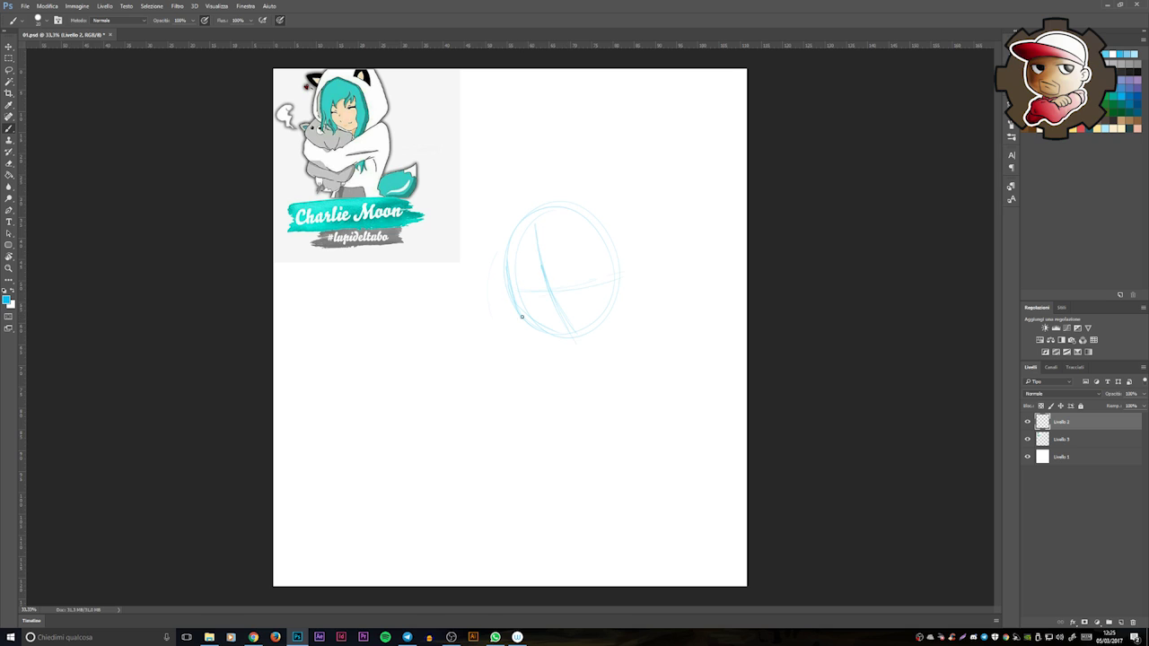
Step: Sketch the neck, shoulder and front arm folded across the chest, ending in a rounded cuff
{"action": "mouse_move", "coordinate": [615, 320]}
{"action": "left_mouse_down"}
{"action": "mouse_move", "coordinate": [655, 328]}
{"action": "mouse_move", "coordinate": [525, 392]}
{"action": "left_mouse_up"}
{"action": "left_click_drag", "start_coordinate": [660, 381], "coordinate": [529, 431]}
{"action": "mouse_move", "coordinate": [568, 363]}
{"action": "left_mouse_down"}
{"action": "mouse_move", "coordinate": [507, 382]}
{"action": "mouse_move", "coordinate": [460, 384]}
{"action": "left_mouse_up"}
{"action": "left_click_drag", "start_coordinate": [528, 436], "coordinate": [456, 369]}
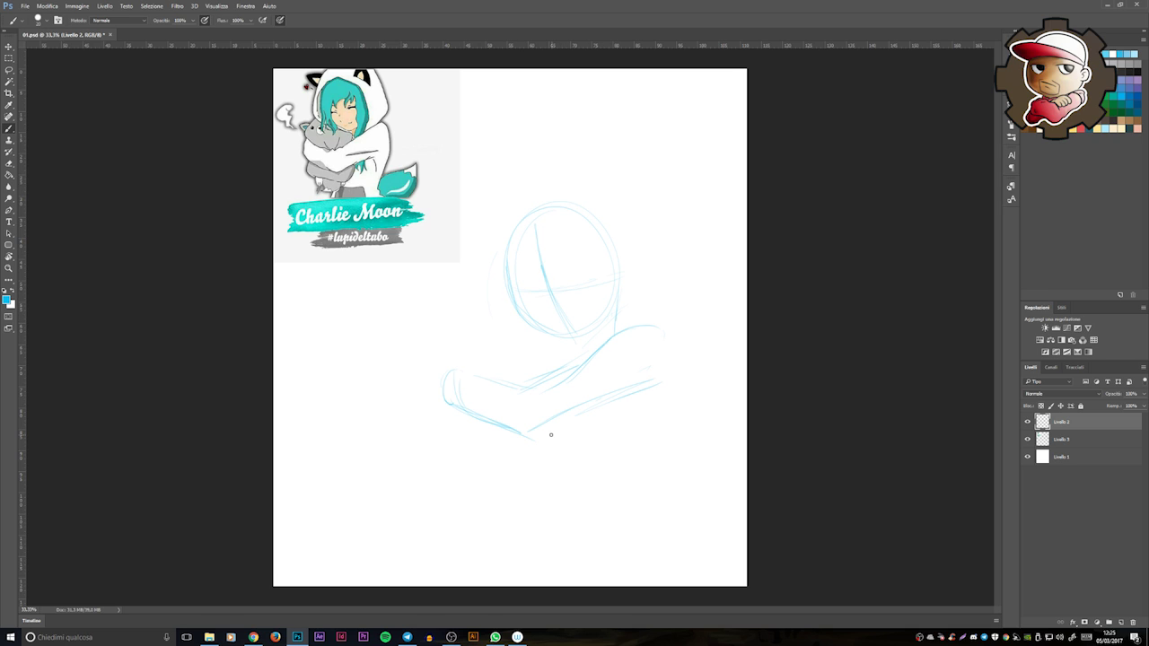
Step: Sketch the second forearm beneath the first, the sides of the torso and the hoodie's front pocket
{"action": "left_click_drag", "start_coordinate": [589, 405], "coordinate": [560, 441]}
{"action": "left_click_drag", "start_coordinate": [471, 440], "coordinate": [524, 458]}
{"action": "left_click_drag", "start_coordinate": [515, 429], "coordinate": [517, 451]}
{"action": "mouse_move", "coordinate": [658, 328]}
{"action": "left_mouse_down"}
{"action": "mouse_move", "coordinate": [669, 411]}
{"action": "mouse_move", "coordinate": [629, 508]}
{"action": "left_mouse_up"}
{"action": "left_click_drag", "start_coordinate": [497, 457], "coordinate": [500, 511]}
{"action": "left_click_drag", "start_coordinate": [563, 475], "coordinate": [588, 522]}
Step: Sketch the pointed hood around the head and the plush toy's head resting above the arms
{"action": "left_click_drag", "start_coordinate": [650, 294], "coordinate": [628, 320]}
{"action": "mouse_move", "coordinate": [603, 201]}
{"action": "left_mouse_down"}
{"action": "mouse_move", "coordinate": [648, 270]}
{"action": "mouse_move", "coordinate": [649, 295]}
{"action": "mouse_move", "coordinate": [513, 200]}
{"action": "mouse_move", "coordinate": [514, 333]}
{"action": "left_mouse_up"}
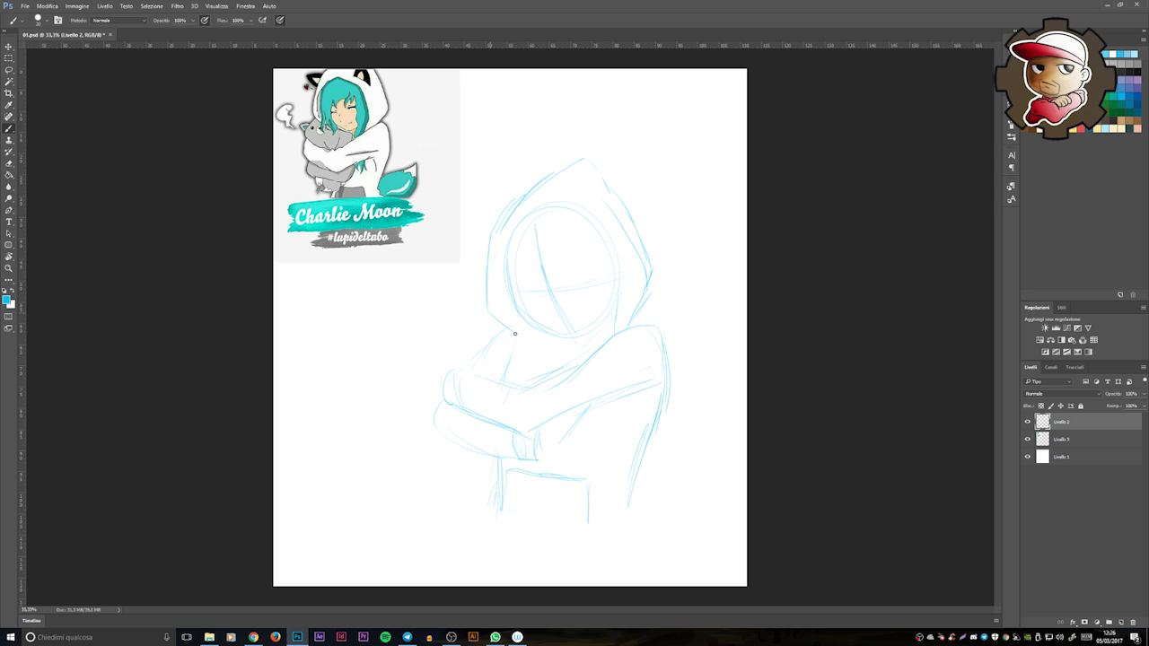
{"action": "mouse_move", "coordinate": [446, 357]}
{"action": "left_mouse_down"}
{"action": "mouse_move", "coordinate": [483, 311]}
{"action": "mouse_move", "coordinate": [516, 320]}
{"action": "left_mouse_up"}
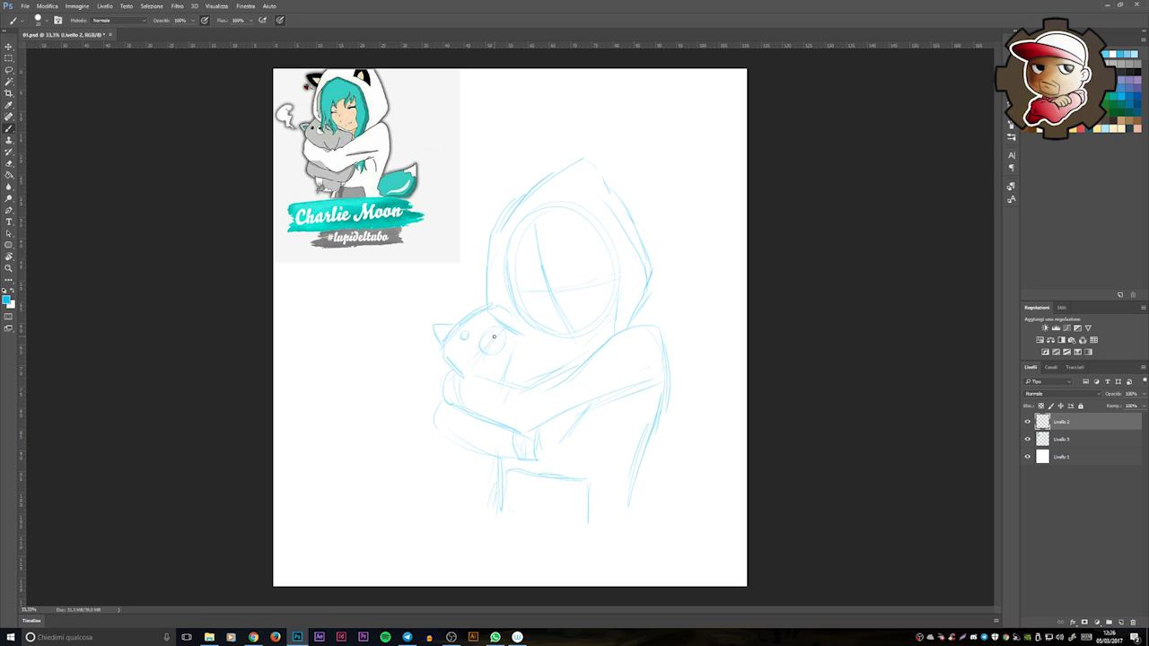
Step: Sketch the plush toy's body behind the arm and the girl's eyes and small smile, undoing a stray stroke
{"action": "left_click_drag", "start_coordinate": [566, 374], "coordinate": [578, 344]}
{"action": "left_click_drag", "start_coordinate": [536, 372], "coordinate": [582, 352]}
{"action": "key", "text": "ctrl+z"}
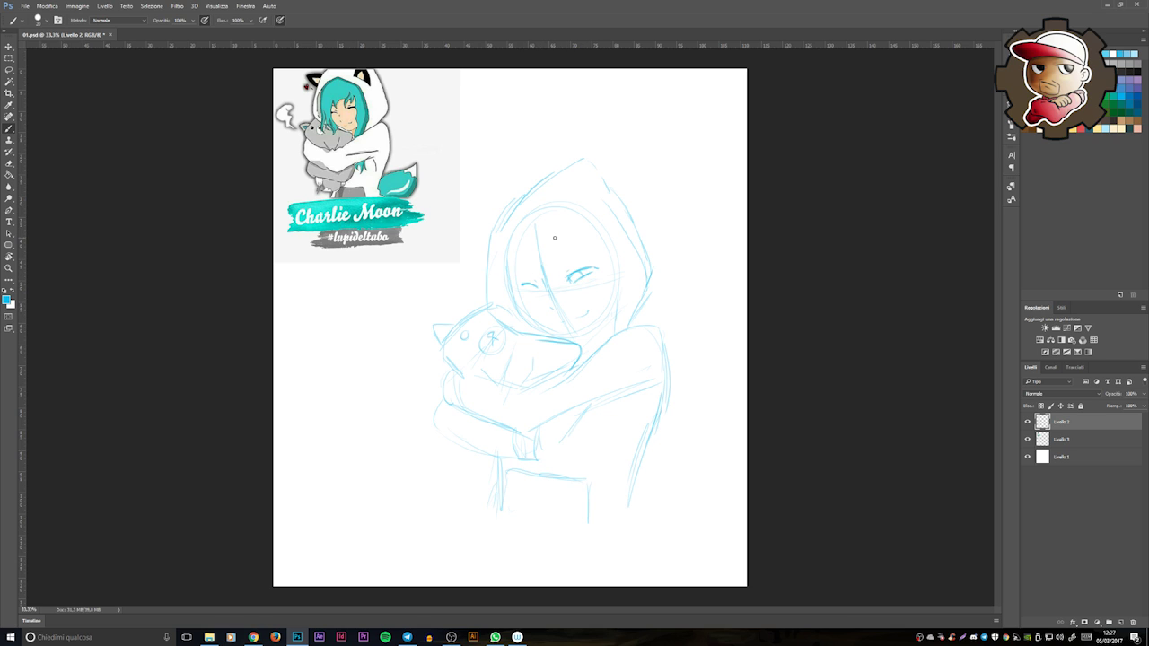
Step: Sketch the fringe, the side strands and the hair lock hanging below the arm, undoing unwanted strokes
{"action": "left_click_drag", "start_coordinate": [588, 247], "coordinate": [546, 273]}
{"action": "key", "text": "ctrl+alt+z"}
{"action": "key", "text": "ctrl+alt+z"}
{"action": "key", "text": "ctrl+alt+z"}
{"action": "key", "text": "ctrl+alt+z"}
{"action": "mouse_move", "coordinate": [526, 258]}
{"action": "left_mouse_down"}
{"action": "mouse_move", "coordinate": [533, 348]}
{"action": "mouse_move", "coordinate": [514, 305]}
{"action": "mouse_move", "coordinate": [529, 361]}
{"action": "mouse_move", "coordinate": [499, 302]}
{"action": "mouse_move", "coordinate": [521, 219]}
{"action": "mouse_move", "coordinate": [534, 204]}
{"action": "mouse_move", "coordinate": [527, 245]}
{"action": "mouse_move", "coordinate": [548, 290]}
{"action": "mouse_move", "coordinate": [565, 242]}
{"action": "mouse_move", "coordinate": [540, 286]}
{"action": "mouse_move", "coordinate": [585, 254]}
{"action": "left_mouse_up"}
{"action": "key", "text": "ctrl+alt+z"}
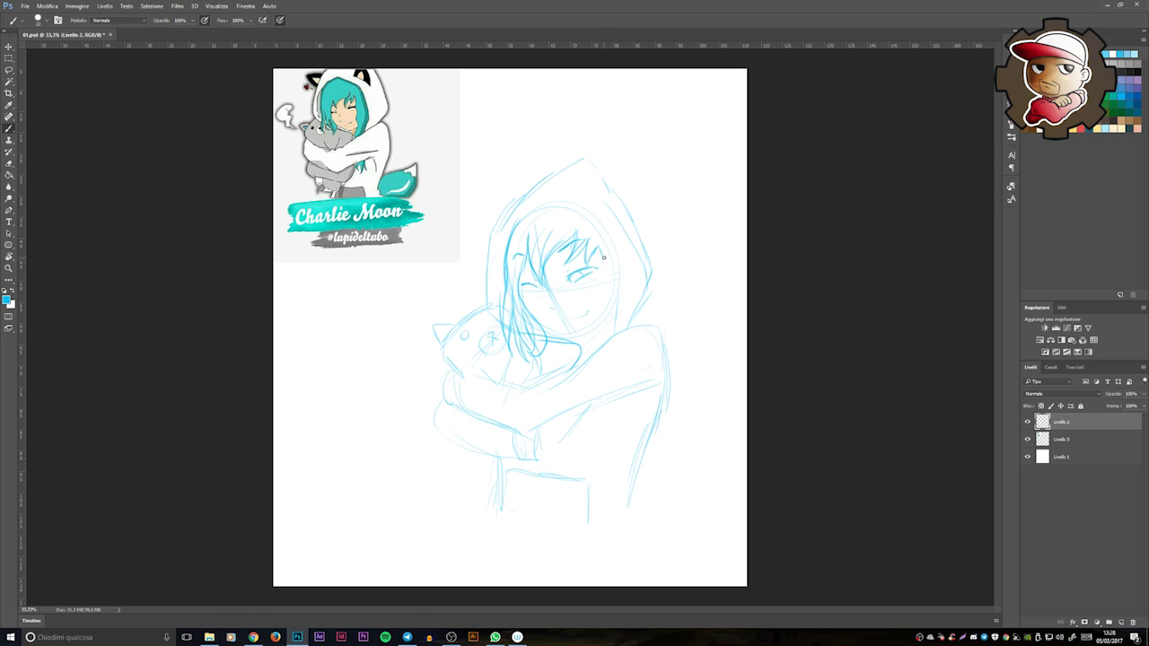
{"action": "mouse_move", "coordinate": [598, 441]}
{"action": "left_mouse_down"}
{"action": "mouse_move", "coordinate": [591, 415]}
{"action": "mouse_move", "coordinate": [595, 442]}
{"action": "mouse_move", "coordinate": [614, 410]}
{"action": "left_mouse_up"}
{"action": "left_click_drag", "start_coordinate": [618, 397], "coordinate": [612, 425]}
Step: Redraw the hood with bolder outlines, add two cat ears on it and erase the overlapping lines by the ear
{"action": "mouse_move", "coordinate": [618, 309]}
{"action": "left_mouse_down"}
{"action": "mouse_move", "coordinate": [605, 232]}
{"action": "mouse_move", "coordinate": [551, 200]}
{"action": "mouse_move", "coordinate": [493, 254]}
{"action": "mouse_move", "coordinate": [492, 311]}
{"action": "left_mouse_up"}
{"action": "mouse_move", "coordinate": [484, 323]}
{"action": "left_mouse_down"}
{"action": "mouse_move", "coordinate": [489, 230]}
{"action": "mouse_move", "coordinate": [582, 163]}
{"action": "mouse_move", "coordinate": [668, 268]}
{"action": "mouse_move", "coordinate": [639, 323]}
{"action": "left_mouse_up"}
{"action": "mouse_move", "coordinate": [513, 203]}
{"action": "left_mouse_down"}
{"action": "mouse_move", "coordinate": [499, 198]}
{"action": "mouse_move", "coordinate": [486, 223]}
{"action": "left_mouse_up"}
{"action": "mouse_move", "coordinate": [601, 193]}
{"action": "left_mouse_down"}
{"action": "mouse_move", "coordinate": [627, 176]}
{"action": "mouse_move", "coordinate": [636, 228]}
{"action": "left_mouse_up"}
{"action": "key", "text": "e"}
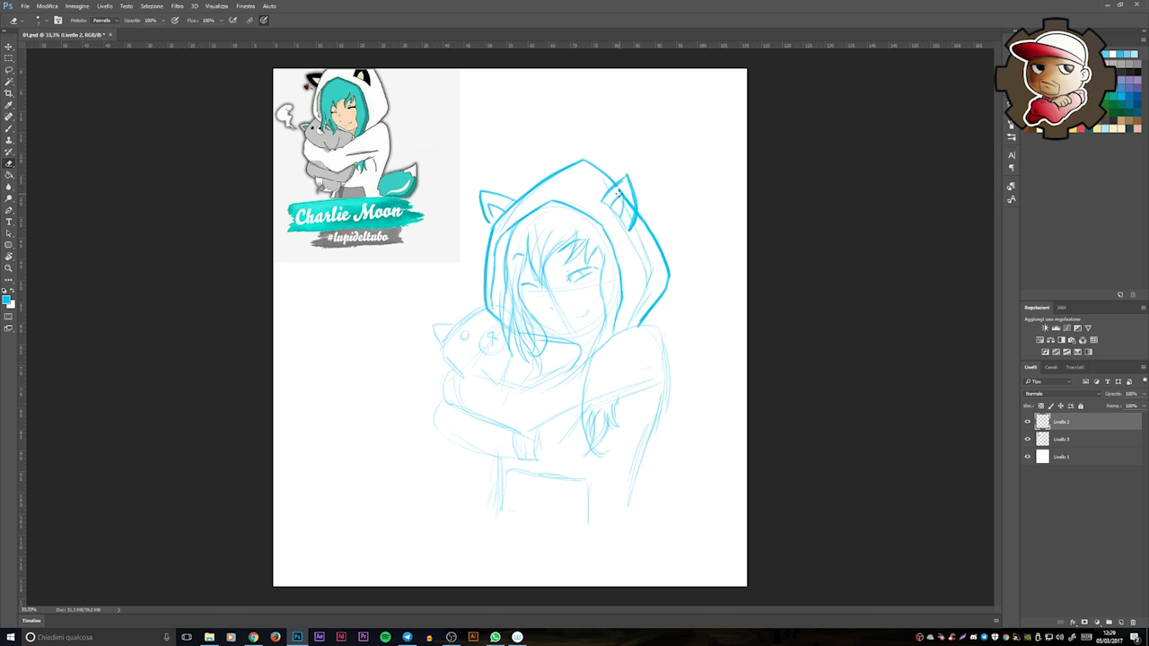
{"action": "mouse_move", "coordinate": [642, 219]}
{"action": "left_mouse_down"}
{"action": "mouse_move", "coordinate": [665, 267]}
{"action": "mouse_move", "coordinate": [659, 224]}
{"action": "mouse_move", "coordinate": [627, 168]}
{"action": "left_mouse_up"}
Step: Go over the shoulder, front sleeve, cuff and outer side of the arm with bolder brush lines
{"action": "key", "text": "b"}
{"action": "mouse_move", "coordinate": [652, 325]}
{"action": "left_mouse_down"}
{"action": "mouse_move", "coordinate": [539, 385]}
{"action": "mouse_move", "coordinate": [464, 375]}
{"action": "mouse_move", "coordinate": [510, 436]}
{"action": "mouse_move", "coordinate": [525, 427]}
{"action": "mouse_move", "coordinate": [505, 429]}
{"action": "mouse_move", "coordinate": [635, 395]}
{"action": "left_mouse_up"}
{"action": "mouse_move", "coordinate": [600, 374]}
{"action": "left_mouse_down"}
{"action": "mouse_move", "coordinate": [659, 374]}
{"action": "mouse_move", "coordinate": [639, 473]}
{"action": "left_mouse_up"}
{"action": "left_click_drag", "start_coordinate": [463, 373], "coordinate": [451, 411]}
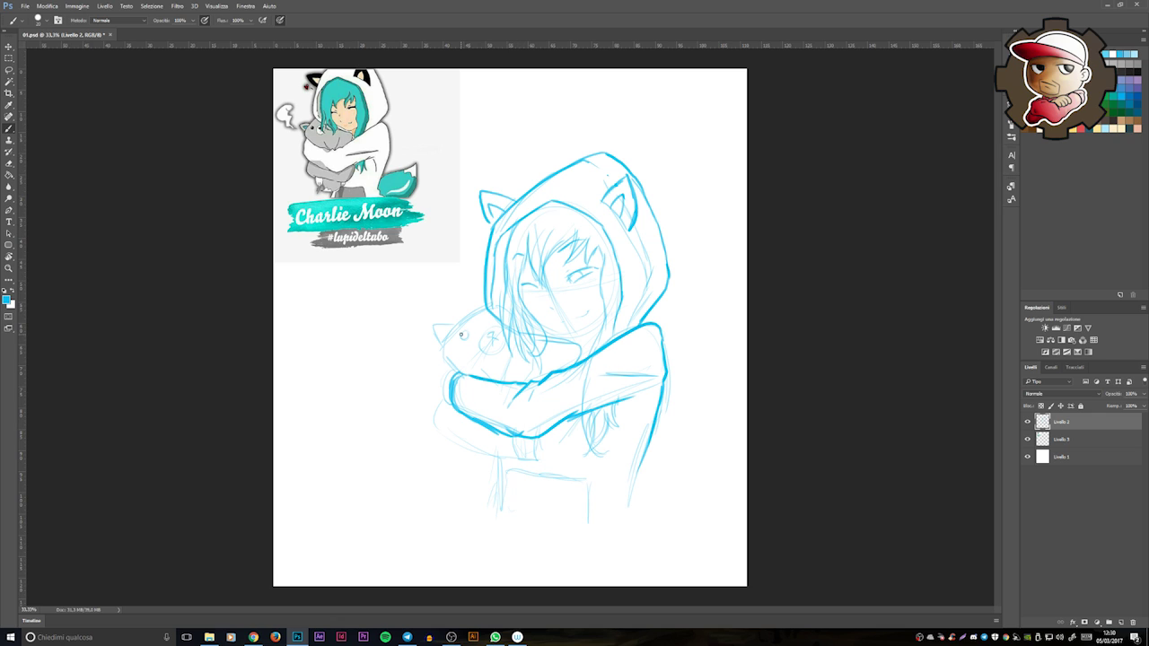
Step: Outline the plush toy's head, eyes and ear boldly and draw a curled puff beside it
{"action": "mouse_move", "coordinate": [479, 336]}
{"action": "left_mouse_down"}
{"action": "mouse_move", "coordinate": [488, 313]}
{"action": "mouse_move", "coordinate": [465, 372]}
{"action": "left_mouse_up"}
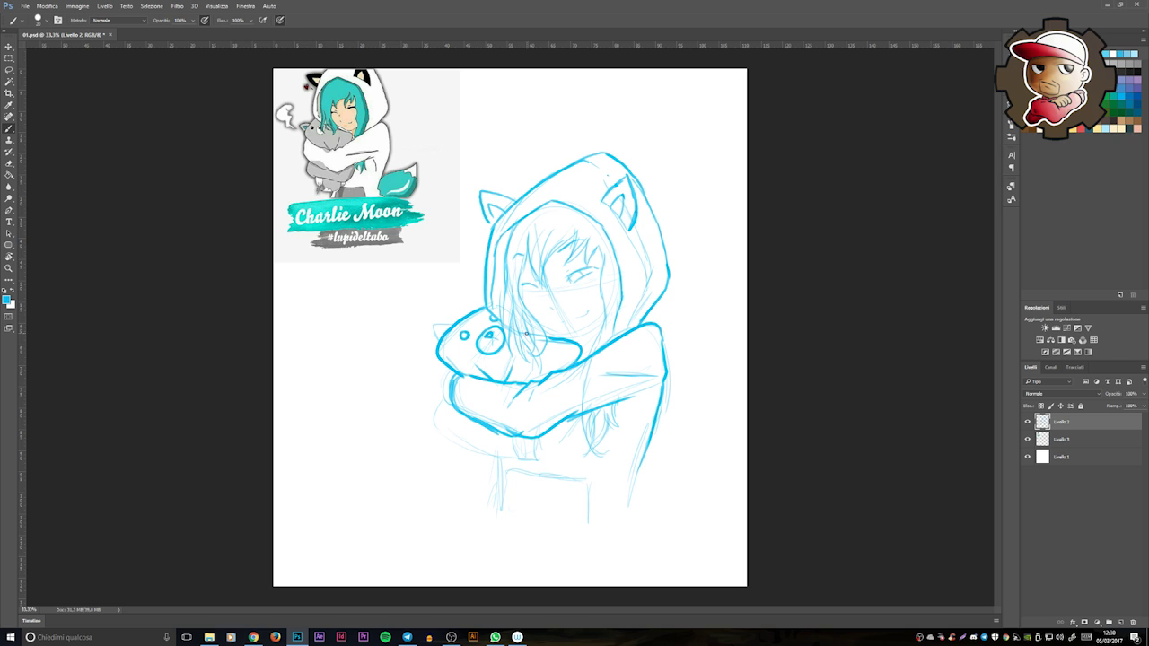
{"action": "left_click_drag", "start_coordinate": [447, 322], "coordinate": [437, 340]}
{"action": "mouse_move", "coordinate": [407, 294]}
{"action": "left_mouse_down"}
{"action": "mouse_move", "coordinate": [363, 294]}
{"action": "mouse_move", "coordinate": [394, 325]}
{"action": "left_mouse_up"}
Step: Outline the lower sleeve and its cuff, and draw the plush toy's lower body, paws and tail underneath
{"action": "mouse_move", "coordinate": [449, 401]}
{"action": "left_mouse_down"}
{"action": "mouse_move", "coordinate": [463, 445]}
{"action": "mouse_move", "coordinate": [520, 453]}
{"action": "left_mouse_up"}
{"action": "left_click_drag", "start_coordinate": [583, 420], "coordinate": [589, 416]}
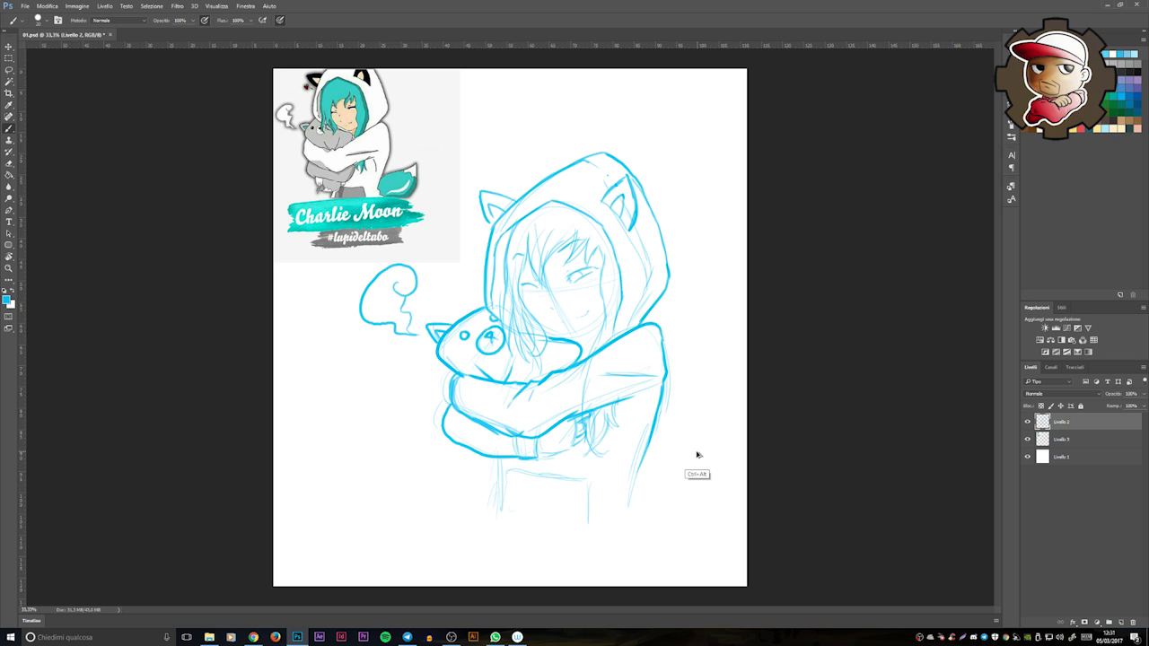
{"action": "left_click_drag", "start_coordinate": [572, 451], "coordinate": [581, 435]}
{"action": "key", "text": "ctrl+z"}
{"action": "left_click_drag", "start_coordinate": [583, 414], "coordinate": [575, 438]}
{"action": "mouse_move", "coordinate": [444, 447]}
{"action": "left_mouse_down"}
{"action": "mouse_move", "coordinate": [474, 480]}
{"action": "mouse_move", "coordinate": [522, 485]}
{"action": "mouse_move", "coordinate": [564, 454]}
{"action": "left_mouse_up"}
{"action": "mouse_move", "coordinate": [456, 478]}
{"action": "left_mouse_down"}
{"action": "mouse_move", "coordinate": [549, 484]}
{"action": "mouse_move", "coordinate": [474, 526]}
{"action": "mouse_move", "coordinate": [535, 489]}
{"action": "left_mouse_up"}
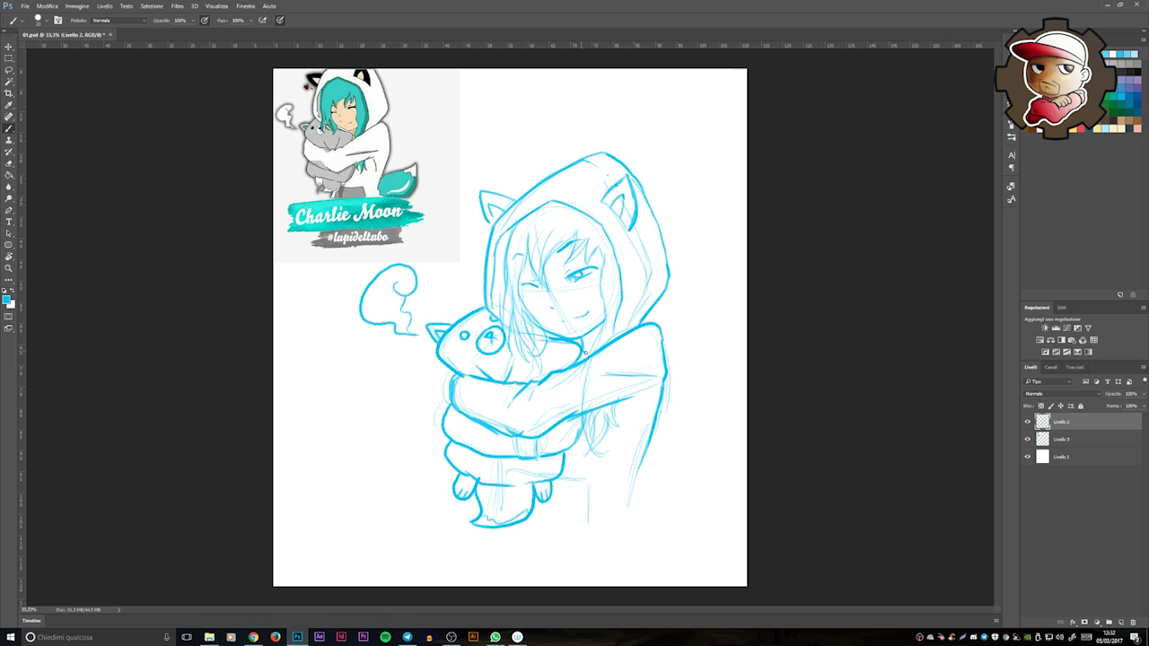
Step: Strengthen the lines of the side strands, the fringe and the hair lock below the arm
{"action": "left_click_drag", "start_coordinate": [514, 316], "coordinate": [528, 363]}
{"action": "left_click_drag", "start_coordinate": [502, 316], "coordinate": [513, 357]}
{"action": "mouse_move", "coordinate": [502, 246]}
{"action": "left_mouse_down"}
{"action": "mouse_move", "coordinate": [508, 314]}
{"action": "mouse_move", "coordinate": [536, 363]}
{"action": "left_mouse_up"}
{"action": "left_click_drag", "start_coordinate": [528, 261], "coordinate": [518, 321]}
{"action": "left_click_drag", "start_coordinate": [530, 246], "coordinate": [542, 280]}
{"action": "mouse_move", "coordinate": [577, 231]}
{"action": "left_mouse_down"}
{"action": "mouse_move", "coordinate": [561, 247]}
{"action": "mouse_move", "coordinate": [600, 266]}
{"action": "mouse_move", "coordinate": [610, 314]}
{"action": "mouse_move", "coordinate": [592, 355]}
{"action": "left_mouse_up"}
{"action": "mouse_move", "coordinate": [585, 416]}
{"action": "left_mouse_down"}
{"action": "mouse_move", "coordinate": [583, 438]}
{"action": "mouse_move", "coordinate": [617, 418]}
{"action": "mouse_move", "coordinate": [615, 429]}
{"action": "left_mouse_up"}
Step: Outline the torso's side, the front pocket and the hoodie's bottom hem
{"action": "left_click_drag", "start_coordinate": [596, 425], "coordinate": [628, 514]}
{"action": "left_click_drag", "start_coordinate": [589, 495], "coordinate": [589, 524]}
{"action": "left_click_drag", "start_coordinate": [560, 478], "coordinate": [588, 485]}
{"action": "mouse_move", "coordinate": [623, 504]}
{"action": "left_mouse_down"}
{"action": "mouse_move", "coordinate": [632, 547]}
{"action": "mouse_move", "coordinate": [497, 537]}
{"action": "mouse_move", "coordinate": [600, 584]}
{"action": "left_mouse_up"}
{"action": "mouse_move", "coordinate": [630, 555]}
{"action": "left_mouse_down"}
{"action": "mouse_move", "coordinate": [630, 574]}
{"action": "mouse_move", "coordinate": [508, 526]}
{"action": "left_mouse_up"}
Step: Shift the sketch up and to the left, and draw the large fox tail with its jagged tip marking
{"action": "left_click_drag", "start_coordinate": [637, 414], "coordinate": [606, 374]}
{"action": "left_click_drag", "start_coordinate": [600, 436], "coordinate": [665, 353]}
{"action": "key", "text": "ctrl+z"}
{"action": "mouse_move", "coordinate": [598, 459]}
{"action": "left_mouse_down"}
{"action": "mouse_move", "coordinate": [673, 367]}
{"action": "mouse_move", "coordinate": [619, 513]}
{"action": "left_mouse_up"}
{"action": "left_click_drag", "start_coordinate": [654, 415], "coordinate": [695, 436]}
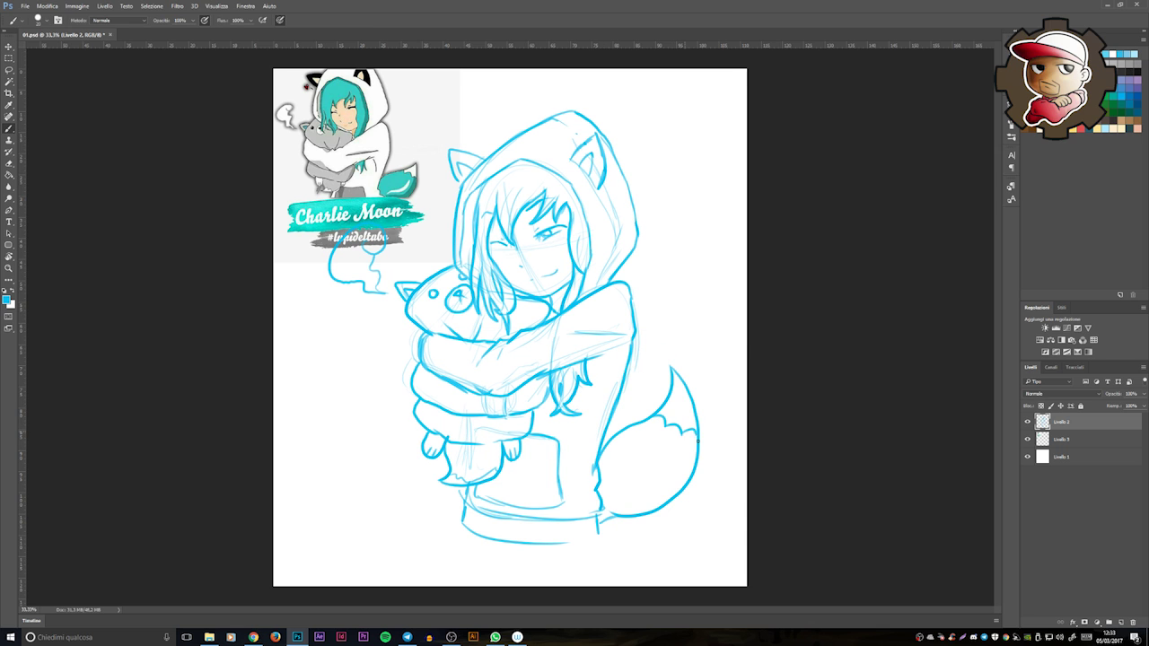
Step: Hide the reference layer Livello 3 and nudge the sketch left to centre it on the page
{"action": "key", "text": "ctrl+minus"}
{"action": "left_click", "coordinate": [1027, 439]}
{"action": "left_click_drag", "start_coordinate": [617, 375], "coordinate": [604, 374]}
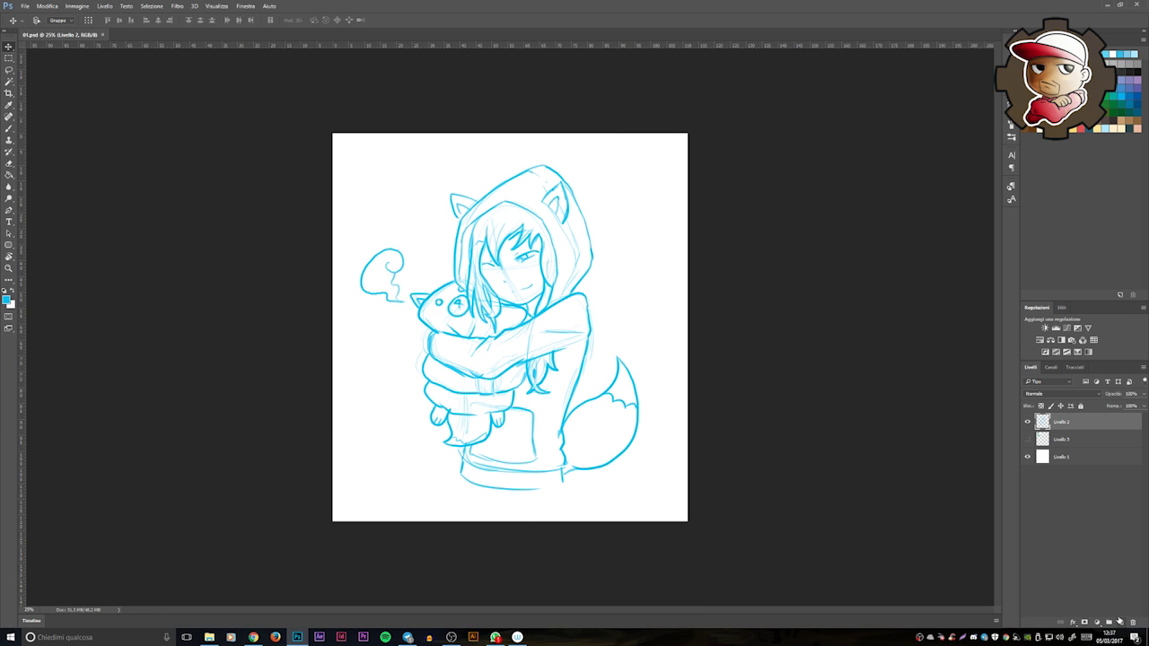
Step: Add a new layer above the sketch and set up the Brush with the default black foreground colour
{"action": "left_click", "coordinate": [1120, 622]}
{"action": "key", "text": "d"}
{"action": "key", "text": "b"}
Step: Ink the shoulder and the upper outline of the front sleeve in black over the blue sketch
{"action": "scroll", "coordinate": [567, 255], "scroll_direction": "up", "scroll_amount": 5}
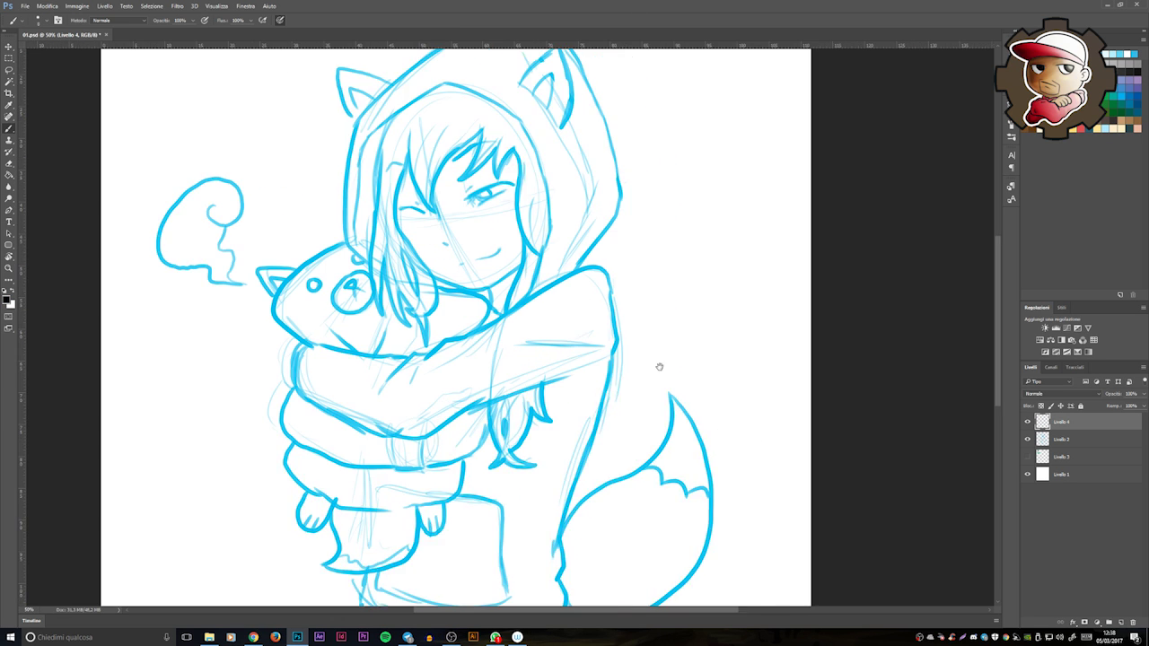
{"action": "scroll", "coordinate": [622, 467], "scroll_direction": "down", "scroll_amount": 5}
{"action": "left_click_drag", "start_coordinate": [811, 372], "coordinate": [817, 450]}
{"action": "scroll", "coordinate": [816, 413], "scroll_direction": "up", "scroll_amount": 2}
{"action": "left_click_drag", "start_coordinate": [629, 341], "coordinate": [521, 139]}
{"action": "key", "text": "ctrl+z"}
{"action": "left_click_drag", "start_coordinate": [629, 332], "coordinate": [844, 368]}
{"action": "mouse_move", "coordinate": [847, 386]}
{"action": "left_mouse_down"}
{"action": "mouse_move", "coordinate": [771, 175]}
{"action": "mouse_move", "coordinate": [296, 463]}
{"action": "left_mouse_up"}
{"action": "mouse_move", "coordinate": [296, 463]}
{"action": "left_mouse_down"}
{"action": "mouse_move", "coordinate": [565, 359]}
{"action": "mouse_move", "coordinate": [404, 446]}
{"action": "mouse_move", "coordinate": [350, 565]}
{"action": "left_mouse_up"}
Step: Ink the fold strokes on the front sleeve and continue its upper edge, undoing a stray stroke
{"action": "mouse_move", "coordinate": [419, 430]}
{"action": "left_mouse_down"}
{"action": "mouse_move", "coordinate": [545, 302]}
{"action": "mouse_move", "coordinate": [502, 352]}
{"action": "mouse_move", "coordinate": [492, 304]}
{"action": "mouse_move", "coordinate": [353, 435]}
{"action": "left_mouse_up"}
{"action": "key", "text": "e"}
{"action": "key", "text": "b"}
{"action": "left_click_drag", "start_coordinate": [377, 395], "coordinate": [561, 408]}
{"action": "mouse_move", "coordinate": [574, 343]}
{"action": "left_mouse_down"}
{"action": "mouse_move", "coordinate": [538, 426]}
{"action": "mouse_move", "coordinate": [585, 346]}
{"action": "left_mouse_up"}
{"action": "key", "text": "ctrl+z"}
{"action": "mouse_move", "coordinate": [615, 327]}
{"action": "left_mouse_down"}
{"action": "mouse_move", "coordinate": [639, 338]}
{"action": "mouse_move", "coordinate": [270, 285]}
{"action": "left_mouse_up"}
Step: Ink the front sleeve's cuff and its lower edge from the cuff towards the armpit
{"action": "left_click_drag", "start_coordinate": [287, 296], "coordinate": [228, 379]}
{"action": "mouse_move", "coordinate": [289, 352]}
{"action": "left_mouse_down"}
{"action": "mouse_move", "coordinate": [320, 212]}
{"action": "mouse_move", "coordinate": [260, 386]}
{"action": "left_mouse_up"}
{"action": "left_click_drag", "start_coordinate": [260, 385], "coordinate": [183, 211]}
{"action": "left_click_drag", "start_coordinate": [647, 372], "coordinate": [336, 355]}
{"action": "left_click_drag", "start_coordinate": [115, 341], "coordinate": [278, 384]}
{"action": "left_click_drag", "start_coordinate": [359, 359], "coordinate": [296, 395]}
{"action": "left_click_drag", "start_coordinate": [628, 269], "coordinate": [556, 296]}
{"action": "left_click_drag", "start_coordinate": [487, 320], "coordinate": [795, 236]}
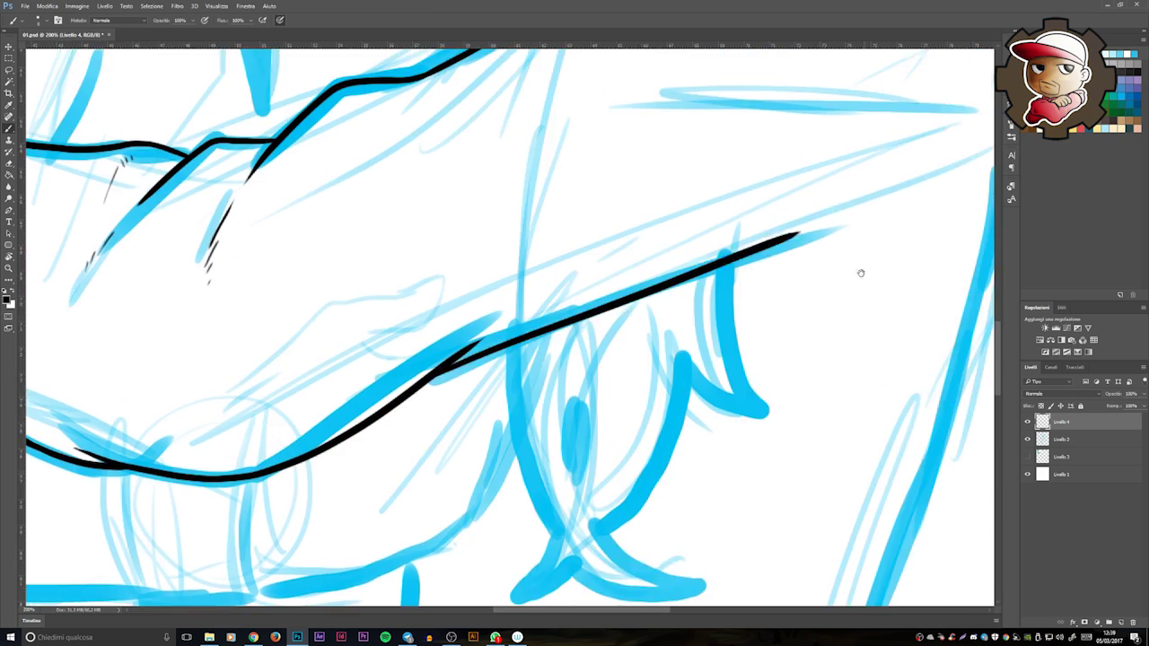
Step: Ink the outer edge of the upper arm and the crease line below the shoulder
{"action": "left_click_drag", "start_coordinate": [859, 269], "coordinate": [575, 424]}
{"action": "left_click_drag", "start_coordinate": [703, 275], "coordinate": [435, 259]}
{"action": "left_click_drag", "start_coordinate": [402, 322], "coordinate": [788, 408]}
{"action": "left_click_drag", "start_coordinate": [851, 337], "coordinate": [808, 352]}
{"action": "left_click_drag", "start_coordinate": [547, 395], "coordinate": [475, 377]}
{"action": "mouse_move", "coordinate": [440, 313]}
{"action": "left_mouse_down"}
{"action": "mouse_move", "coordinate": [413, 388]}
{"action": "mouse_move", "coordinate": [503, 359]}
{"action": "mouse_move", "coordinate": [539, 323]}
{"action": "left_mouse_up"}
Step: Ink the pointed outer edge and the narrow inner strand of the hair lock below the arm
{"action": "mouse_move", "coordinate": [598, 205]}
{"action": "left_mouse_down"}
{"action": "mouse_move", "coordinate": [635, 359]}
{"action": "mouse_move", "coordinate": [553, 307]}
{"action": "left_mouse_up"}
{"action": "left_click_drag", "start_coordinate": [547, 240], "coordinate": [552, 310]}
{"action": "left_click_drag", "start_coordinate": [552, 310], "coordinate": [660, 181]}
{"action": "left_click_drag", "start_coordinate": [657, 136], "coordinate": [554, 368]}
{"action": "key", "text": "ctrl+z"}
{"action": "mouse_move", "coordinate": [656, 156]}
{"action": "left_mouse_down"}
{"action": "mouse_move", "coordinate": [639, 255]}
{"action": "mouse_move", "coordinate": [564, 356]}
{"action": "left_mouse_up"}
{"action": "mouse_move", "coordinate": [542, 196]}
{"action": "left_mouse_down"}
{"action": "mouse_move", "coordinate": [544, 298]}
{"action": "mouse_move", "coordinate": [547, 201]}
{"action": "left_mouse_up"}
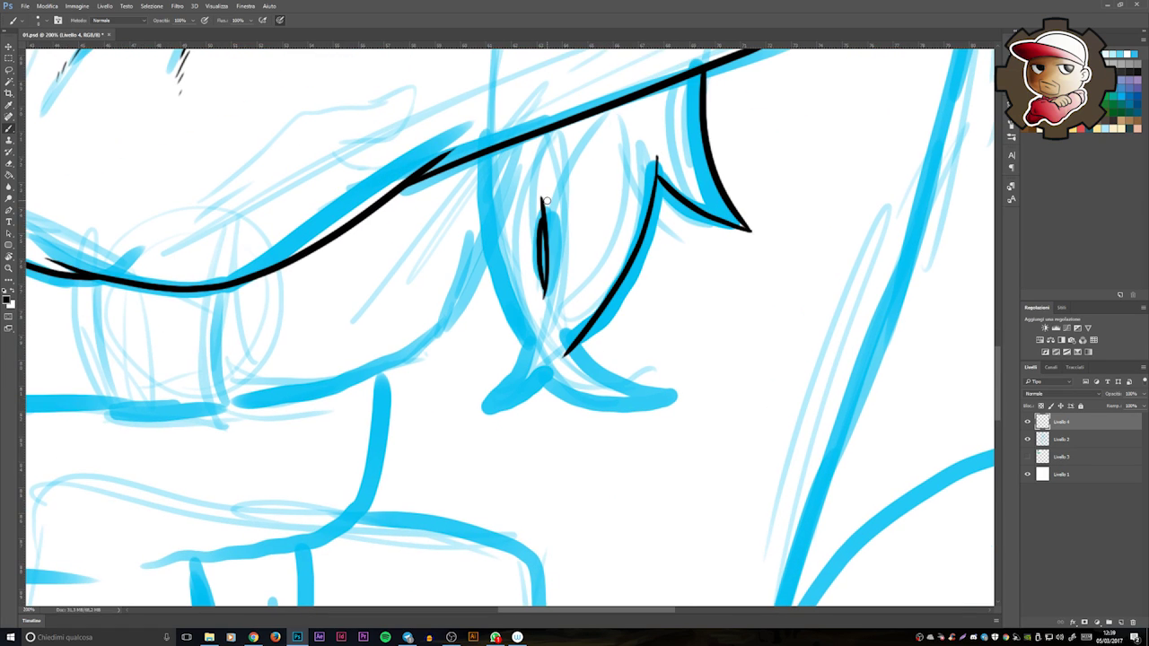
Step: Ink the two curved tips and the remaining edge of the hair lock below the arm
{"action": "left_click_drag", "start_coordinate": [531, 330], "coordinate": [458, 415]}
{"action": "mouse_move", "coordinate": [547, 378]}
{"action": "left_mouse_down"}
{"action": "mouse_move", "coordinate": [457, 414]}
{"action": "mouse_move", "coordinate": [185, 438]}
{"action": "left_mouse_up"}
{"action": "left_click_drag", "start_coordinate": [269, 413], "coordinate": [386, 406]}
{"action": "key", "text": "ctrl+z"}
{"action": "left_click_drag", "start_coordinate": [305, 364], "coordinate": [399, 401]}
{"action": "left_click_drag", "start_coordinate": [274, 408], "coordinate": [401, 403]}
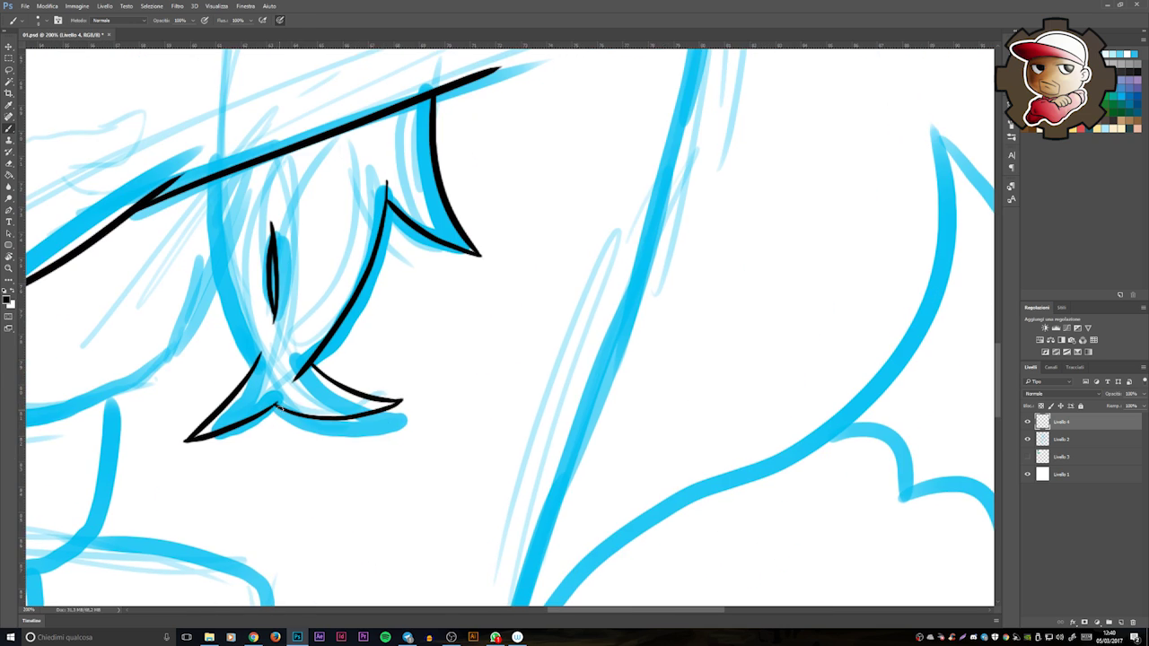
{"action": "mouse_move", "coordinate": [274, 409]}
{"action": "left_mouse_down"}
{"action": "mouse_move", "coordinate": [300, 446]}
{"action": "mouse_move", "coordinate": [225, 240]}
{"action": "left_mouse_up"}
Step: Ink the inner edge of the hood opening all the way around the face
{"action": "mouse_move", "coordinate": [477, 189]}
{"action": "left_mouse_down"}
{"action": "mouse_move", "coordinate": [576, 323]}
{"action": "mouse_move", "coordinate": [627, 515]}
{"action": "mouse_move", "coordinate": [620, 503]}
{"action": "left_mouse_up"}
{"action": "key", "text": "ctrl+minus"}
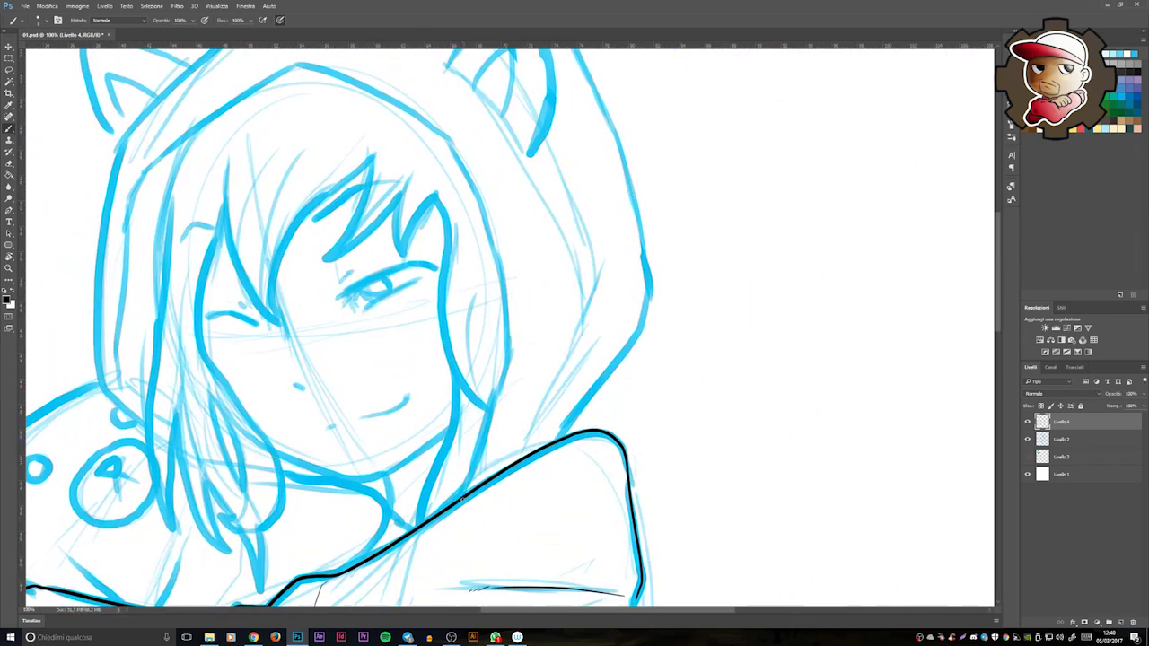
{"action": "mouse_move", "coordinate": [501, 286]}
{"action": "left_mouse_down"}
{"action": "mouse_move", "coordinate": [539, 269]}
{"action": "mouse_move", "coordinate": [538, 359]}
{"action": "left_mouse_up"}
{"action": "key", "text": "ctrl+plus"}
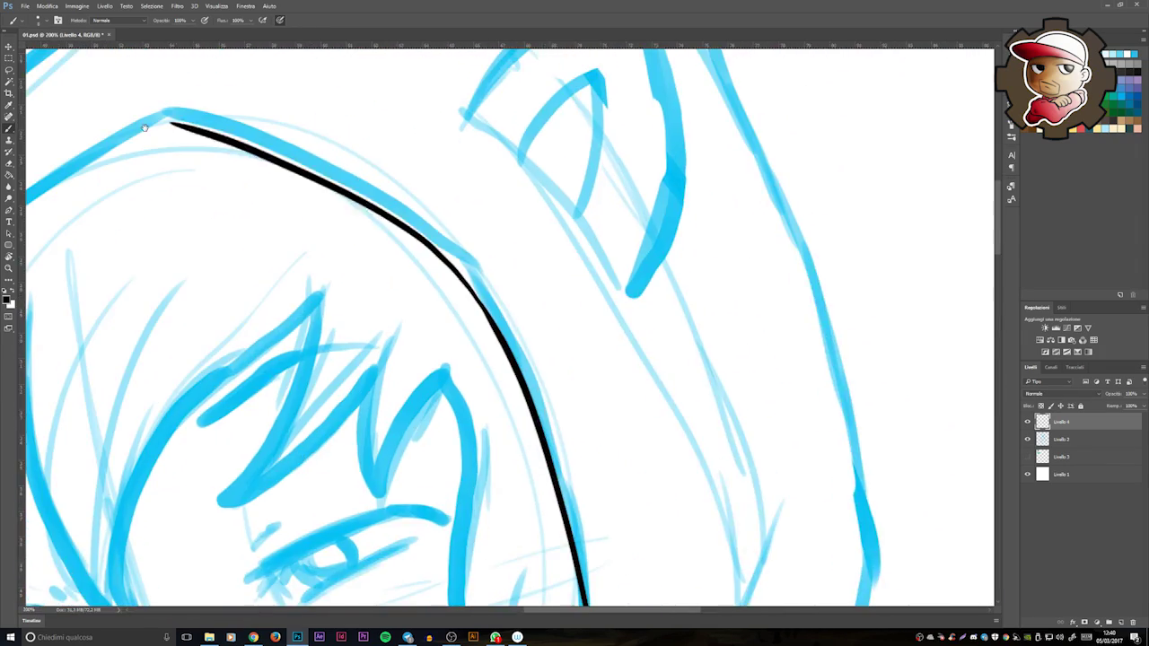
{"action": "left_click_drag", "start_coordinate": [115, 115], "coordinate": [593, 231]}
{"action": "left_click_drag", "start_coordinate": [574, 377], "coordinate": [574, 256]}
{"action": "left_click_drag", "start_coordinate": [575, 448], "coordinate": [523, 327]}
{"action": "key", "text": "ctrl+minus"}
{"action": "left_click_drag", "start_coordinate": [574, 359], "coordinate": [470, 259]}
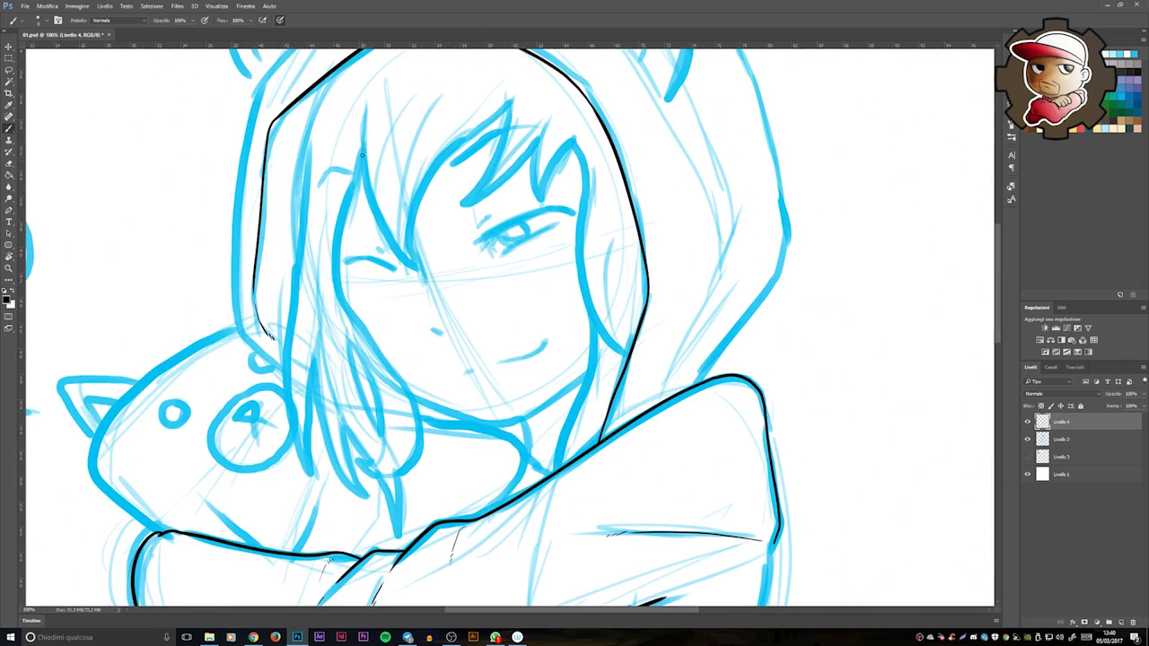
Step: Ink the curved hair edge along the winking side of the face, from the fringe to the cheek
{"action": "mouse_move", "coordinate": [363, 150]}
{"action": "left_mouse_down"}
{"action": "mouse_move", "coordinate": [395, 364]}
{"action": "mouse_move", "coordinate": [375, 350]}
{"action": "left_mouse_up"}
{"action": "key", "text": "ctrl+z"}
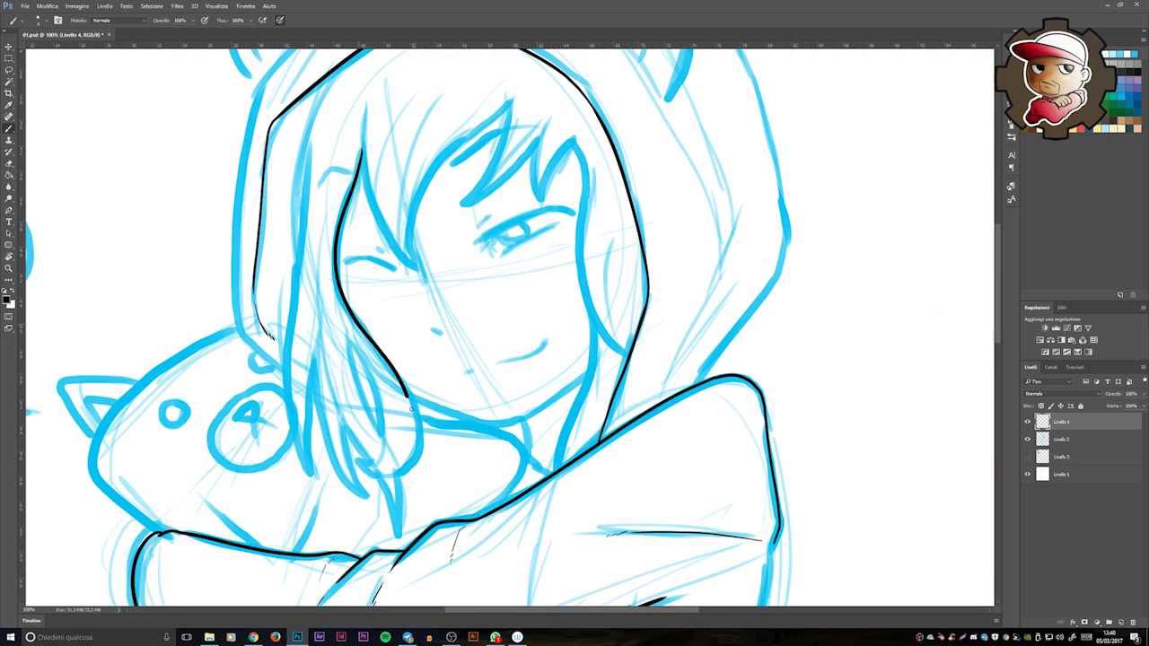
{"action": "key", "text": "ctrl+plus"}
{"action": "key", "text": "ctrl+minus"}
{"action": "left_click_drag", "start_coordinate": [371, 175], "coordinate": [426, 465]}
{"action": "key", "text": "ctrl+plus"}
Step: Ink the pointed strands beside the cheek and the long outer hair line on the winking side
{"action": "left_click_drag", "start_coordinate": [300, 257], "coordinate": [357, 413]}
{"action": "mouse_move", "coordinate": [398, 502]}
{"action": "left_mouse_down"}
{"action": "mouse_move", "coordinate": [384, 304]}
{"action": "mouse_move", "coordinate": [345, 328]}
{"action": "mouse_move", "coordinate": [356, 323]}
{"action": "mouse_move", "coordinate": [298, 289]}
{"action": "mouse_move", "coordinate": [314, 292]}
{"action": "mouse_move", "coordinate": [276, 291]}
{"action": "mouse_move", "coordinate": [321, 285]}
{"action": "mouse_move", "coordinate": [259, 183]}
{"action": "mouse_move", "coordinate": [293, 296]}
{"action": "mouse_move", "coordinate": [329, 361]}
{"action": "left_mouse_up"}
{"action": "key", "text": "ctrl+z"}
{"action": "left_click_drag", "start_coordinate": [538, 314], "coordinate": [577, 404]}
{"action": "left_click_drag", "start_coordinate": [248, 184], "coordinate": [254, 408]}
{"action": "left_click_drag", "start_coordinate": [254, 121], "coordinate": [315, 297]}
{"action": "left_click_drag", "start_coordinate": [254, 173], "coordinate": [273, 390]}
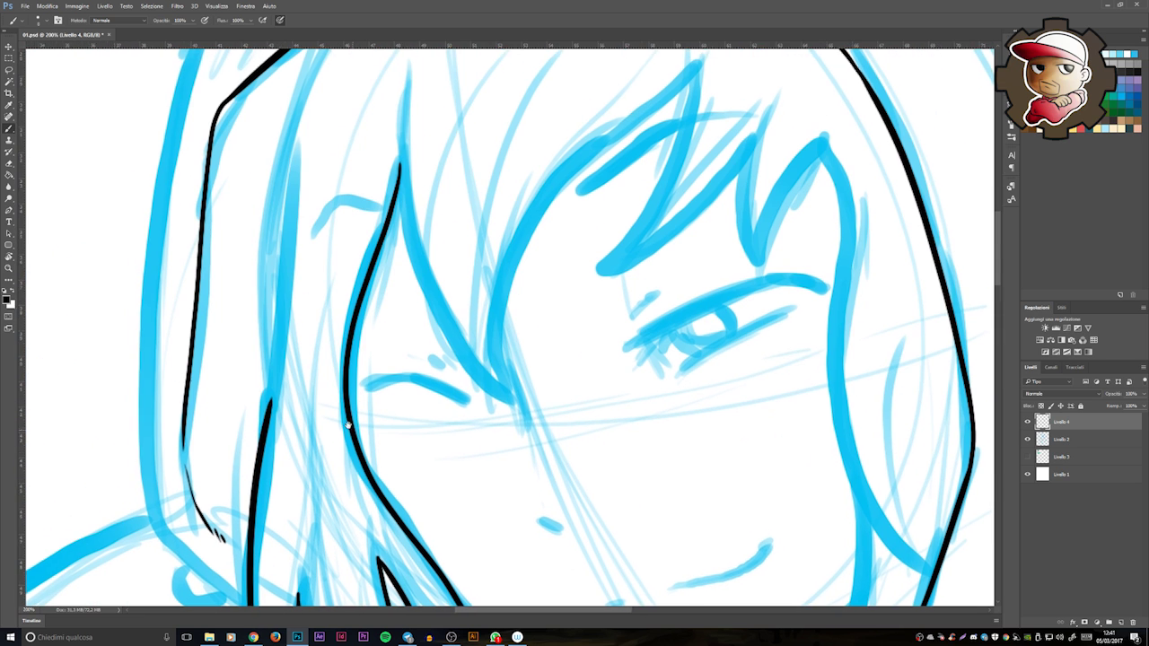
Step: Ink the fringe's pointed locks across the forehead
{"action": "mouse_move", "coordinate": [494, 218]}
{"action": "left_mouse_down"}
{"action": "mouse_move", "coordinate": [390, 289]}
{"action": "mouse_move", "coordinate": [363, 292]}
{"action": "left_mouse_up"}
{"action": "left_click_drag", "start_coordinate": [251, 190], "coordinate": [359, 477]}
{"action": "mouse_move", "coordinate": [329, 368]}
{"action": "left_mouse_down"}
{"action": "mouse_move", "coordinate": [453, 220]}
{"action": "mouse_move", "coordinate": [545, 145]}
{"action": "mouse_move", "coordinate": [449, 346]}
{"action": "mouse_move", "coordinate": [215, 346]}
{"action": "left_mouse_up"}
{"action": "left_click_drag", "start_coordinate": [363, 359], "coordinate": [415, 260]}
{"action": "mouse_move", "coordinate": [414, 337]}
{"action": "left_mouse_down"}
{"action": "mouse_move", "coordinate": [425, 156]}
{"action": "mouse_move", "coordinate": [463, 310]}
{"action": "mouse_move", "coordinate": [427, 256]}
{"action": "left_mouse_up"}
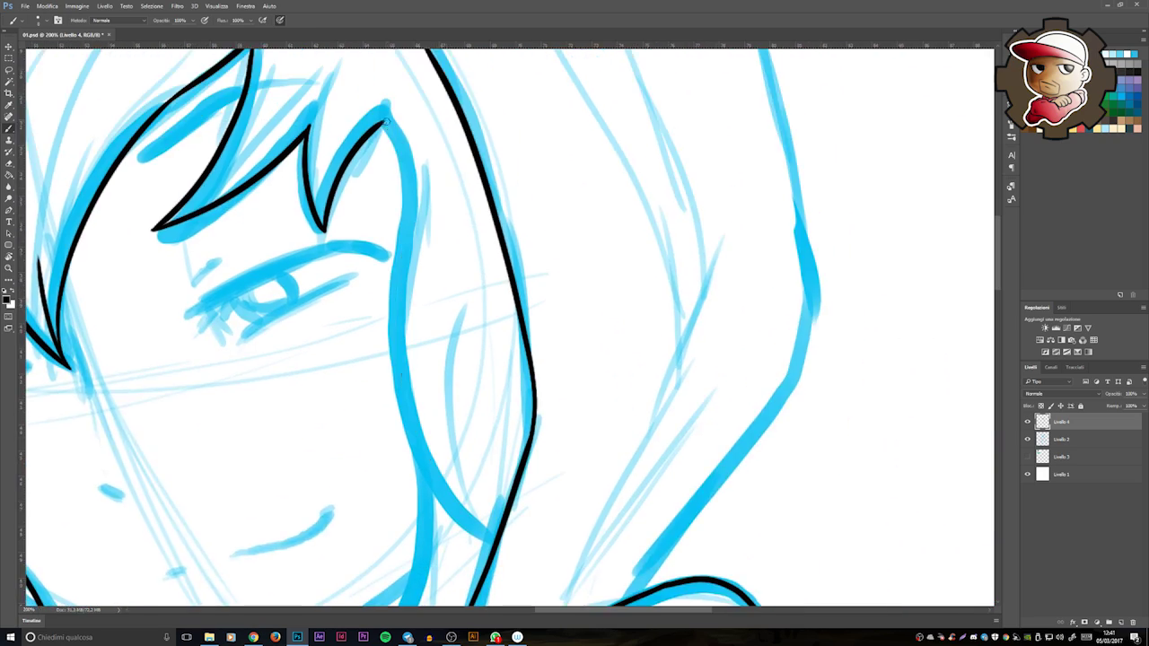
Step: Ink the hair framing the open-eye side, its inner strand line and a thick accent in the fringe
{"action": "left_click_drag", "start_coordinate": [444, 117], "coordinate": [385, 484]}
{"action": "left_click_drag", "start_coordinate": [385, 485], "coordinate": [368, 314]}
{"action": "left_click_drag", "start_coordinate": [440, 154], "coordinate": [443, 279]}
{"action": "mouse_move", "coordinate": [410, 248]}
{"action": "left_mouse_down"}
{"action": "mouse_move", "coordinate": [372, 448]}
{"action": "mouse_move", "coordinate": [484, 305]}
{"action": "left_mouse_up"}
{"action": "scroll", "coordinate": [485, 306], "scroll_direction": "down", "scroll_amount": 3}
{"action": "scroll", "coordinate": [436, 192], "scroll_direction": "up", "scroll_amount": 3}
{"action": "mouse_move", "coordinate": [561, 160]}
{"action": "left_mouse_down"}
{"action": "mouse_move", "coordinate": [452, 233]}
{"action": "mouse_move", "coordinate": [564, 157]}
{"action": "left_mouse_up"}
{"action": "key", "text": "ctrl+z"}
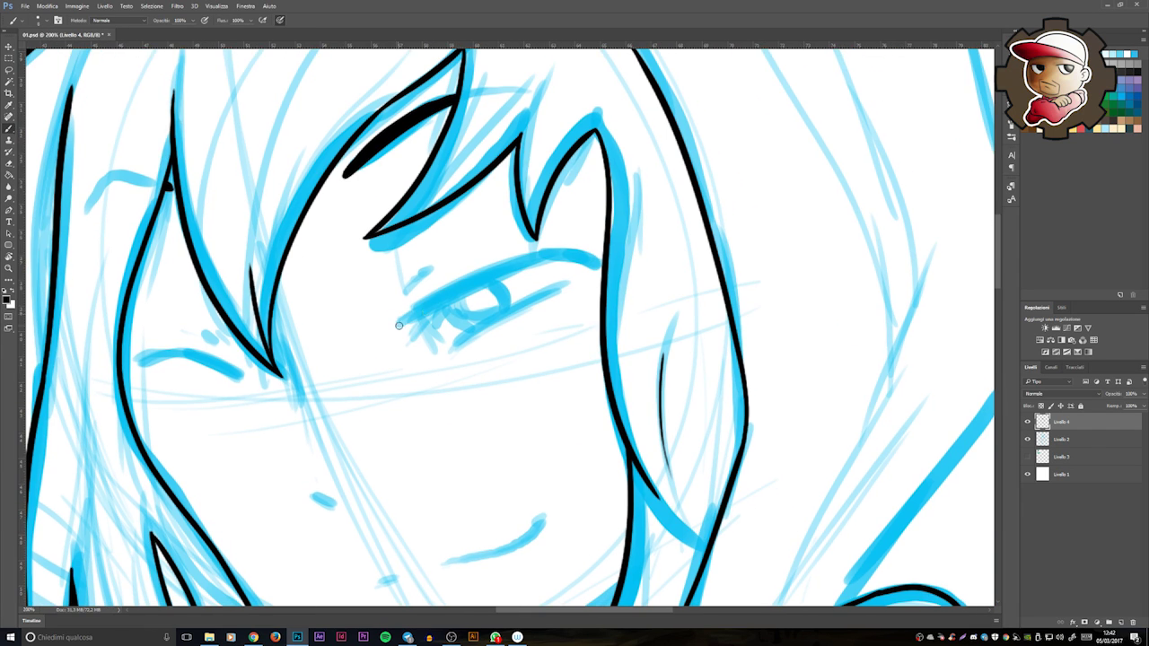
Step: Ink the open eye with its thick upper lid, lashes, lower lid, iris and solid pupil, plus the nose and mouth
{"action": "mouse_move", "coordinate": [529, 261]}
{"action": "left_mouse_down"}
{"action": "mouse_move", "coordinate": [314, 345]}
{"action": "mouse_move", "coordinate": [495, 277]}
{"action": "left_mouse_up"}
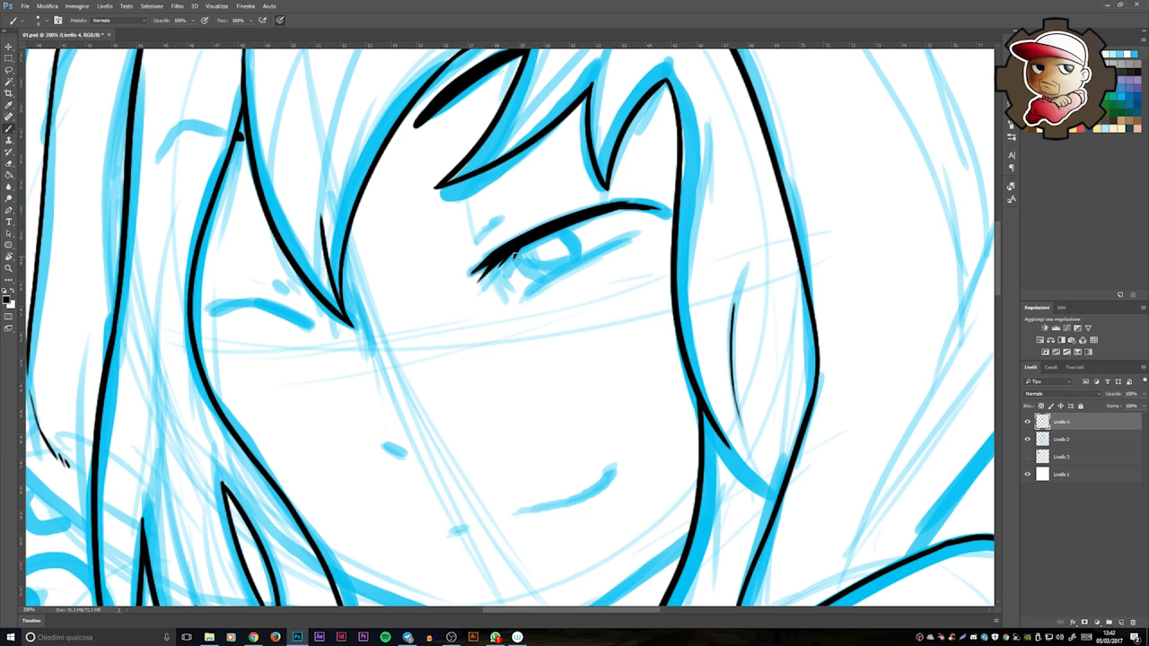
{"action": "left_click_drag", "start_coordinate": [664, 304], "coordinate": [569, 263]}
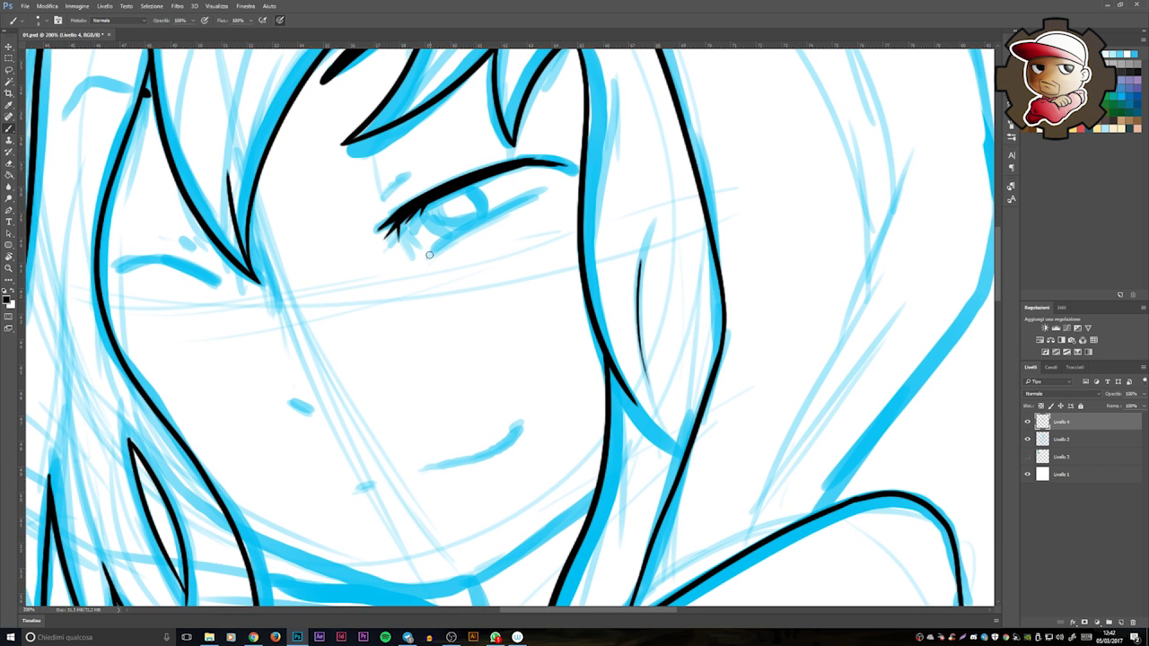
{"action": "left_click_drag", "start_coordinate": [481, 223], "coordinate": [433, 279]}
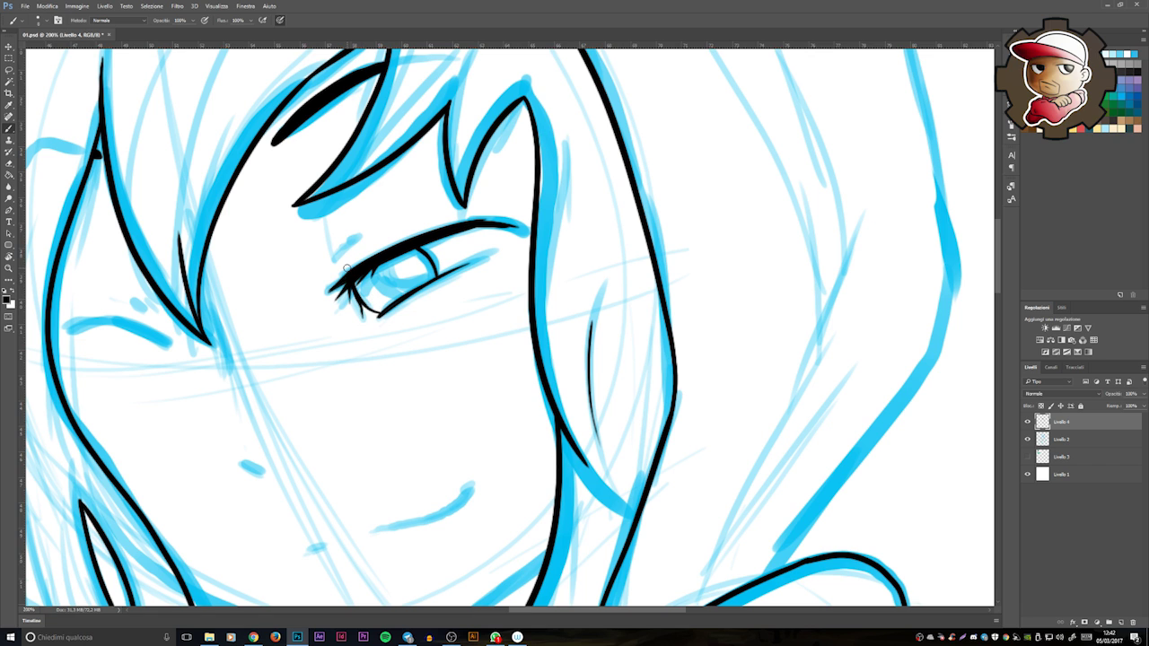
{"action": "key", "text": "h"}
{"action": "left_click_drag", "start_coordinate": [361, 316], "coordinate": [341, 329]}
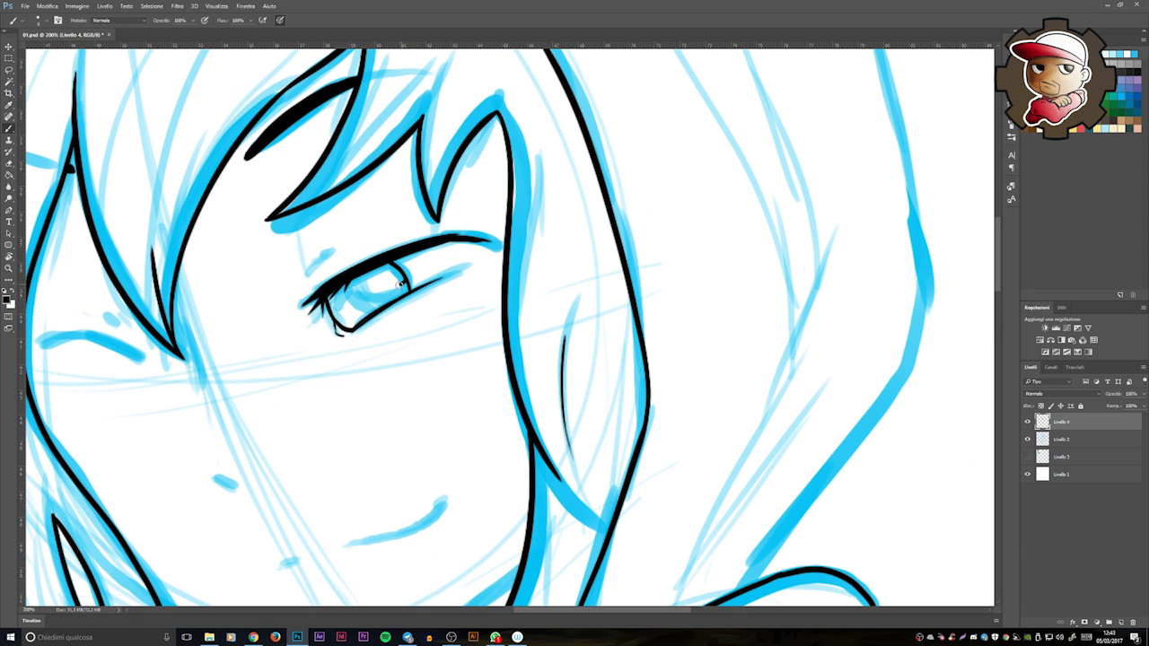
{"action": "left_click_drag", "start_coordinate": [352, 326], "coordinate": [524, 332]}
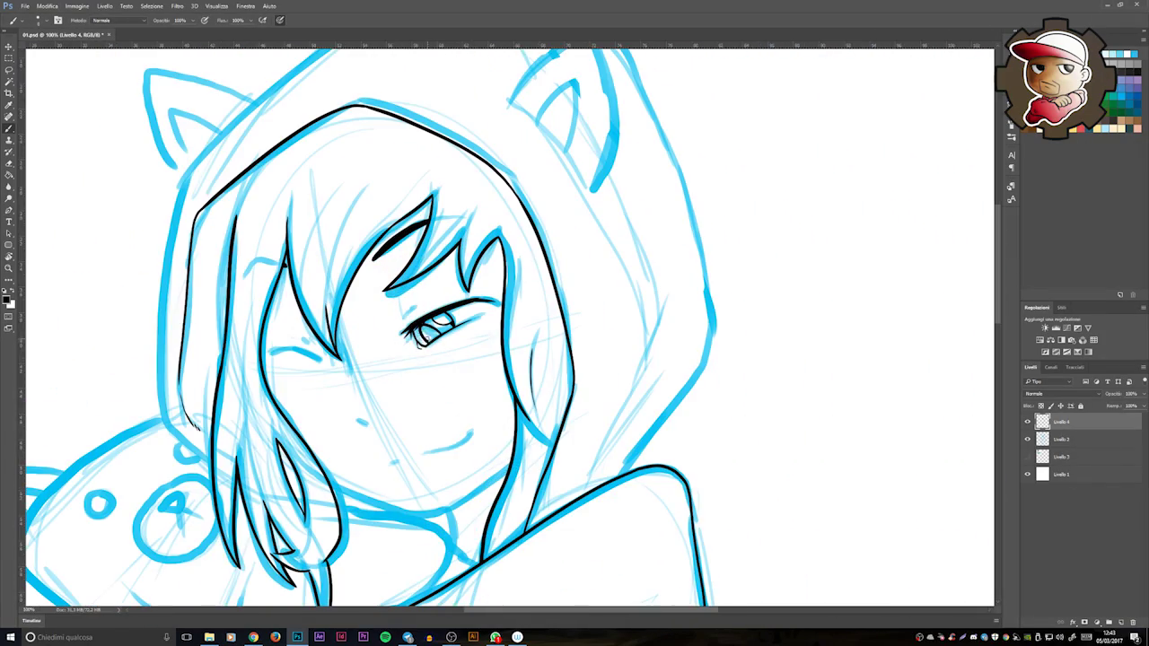
{"action": "scroll", "coordinate": [431, 404], "scroll_direction": "up", "scroll_amount": 1}
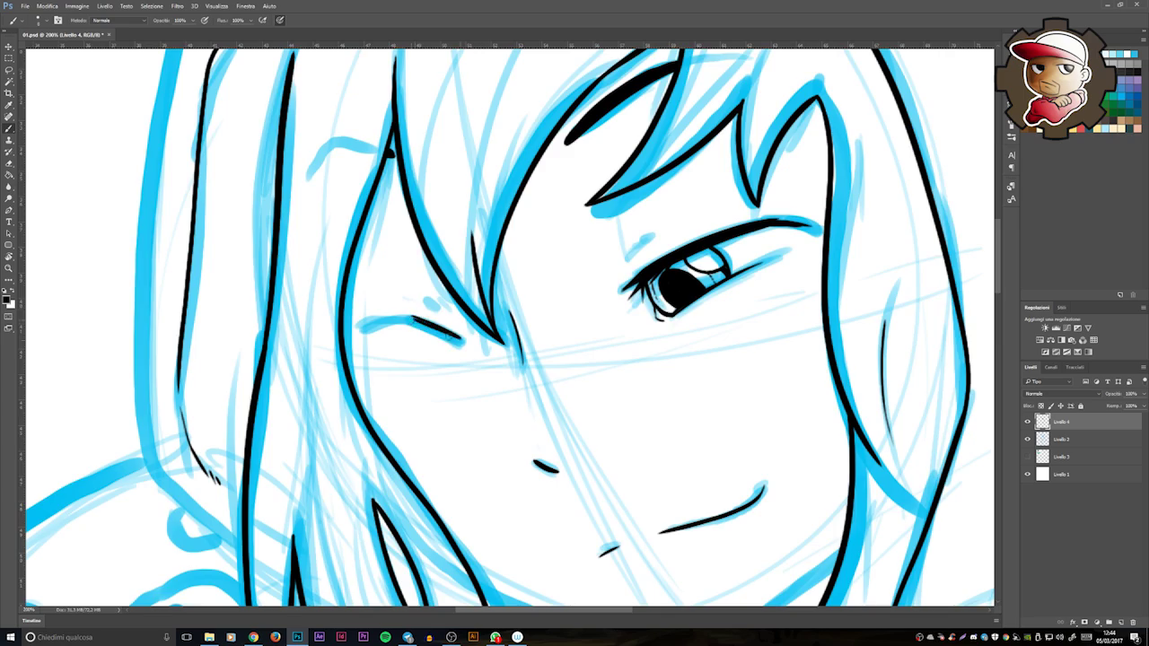
Step: Ink the curved lid line of the closed winking eye
{"action": "mouse_move", "coordinate": [414, 321]}
{"action": "left_mouse_down"}
{"action": "mouse_move", "coordinate": [742, 332]}
{"action": "mouse_move", "coordinate": [435, 294]}
{"action": "mouse_move", "coordinate": [429, 318]}
{"action": "left_mouse_up"}
{"action": "left_click_drag", "start_coordinate": [747, 247], "coordinate": [585, 311]}
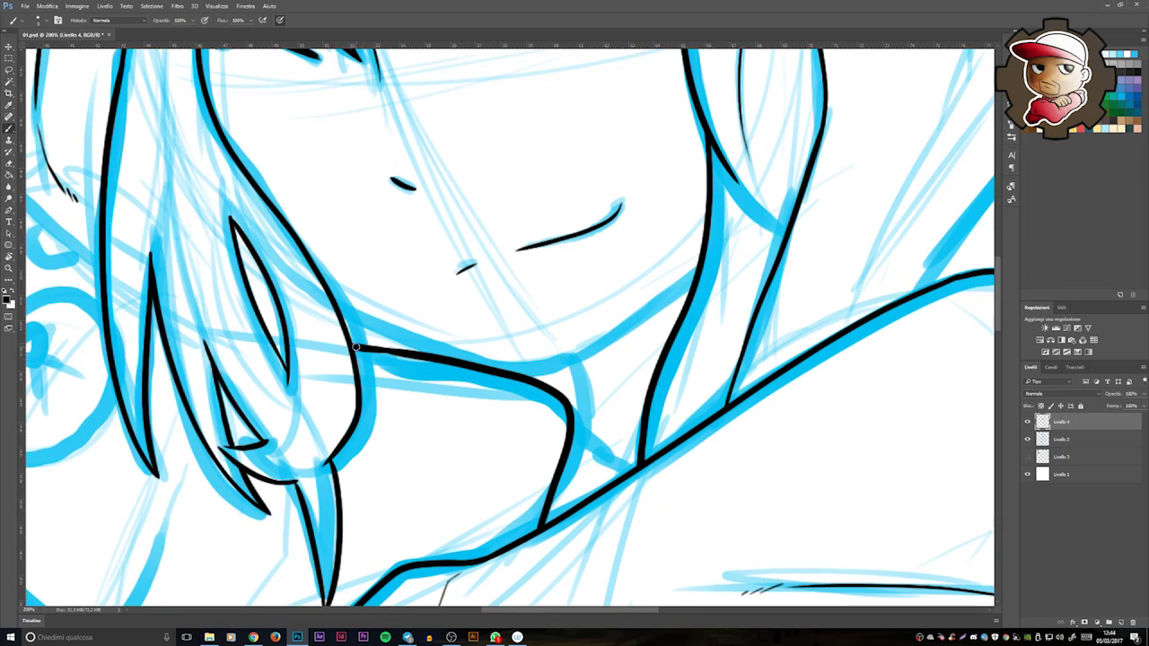
{"action": "left_click_drag", "start_coordinate": [261, 329], "coordinate": [192, 389]}
Step: Ink the tapered fold creases on the plush's head and body just above the hugging sleeve
{"action": "left_click_drag", "start_coordinate": [305, 514], "coordinate": [156, 391]}
{"action": "left_click_drag", "start_coordinate": [263, 329], "coordinate": [358, 418]}
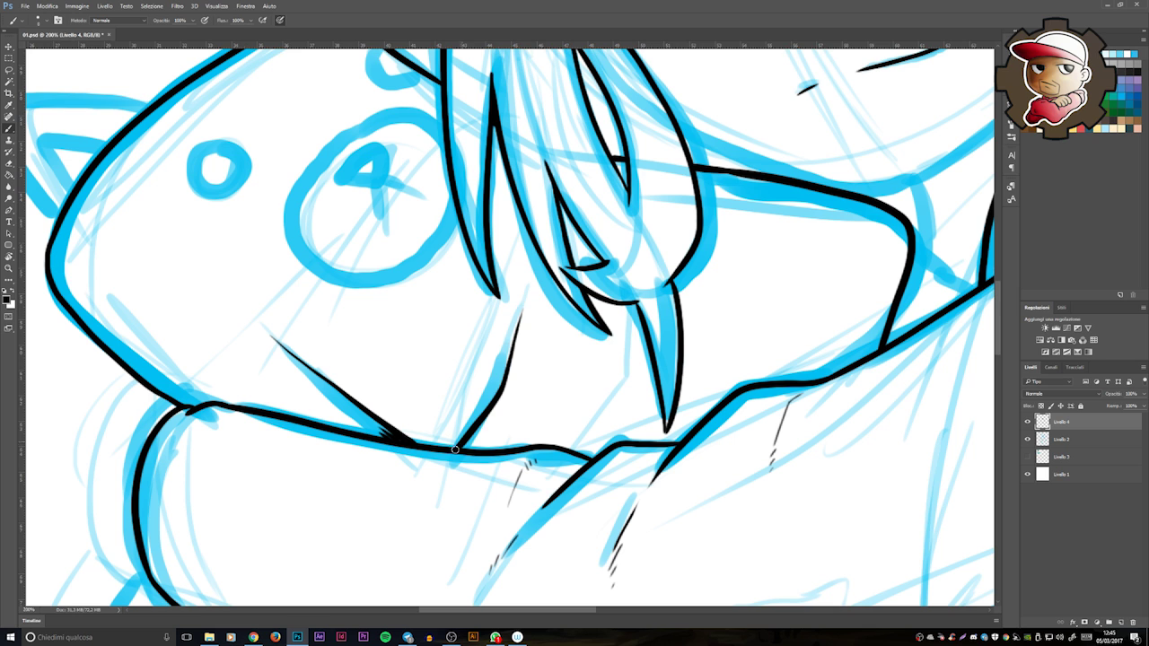
{"action": "left_click_drag", "start_coordinate": [467, 451], "coordinate": [424, 485]}
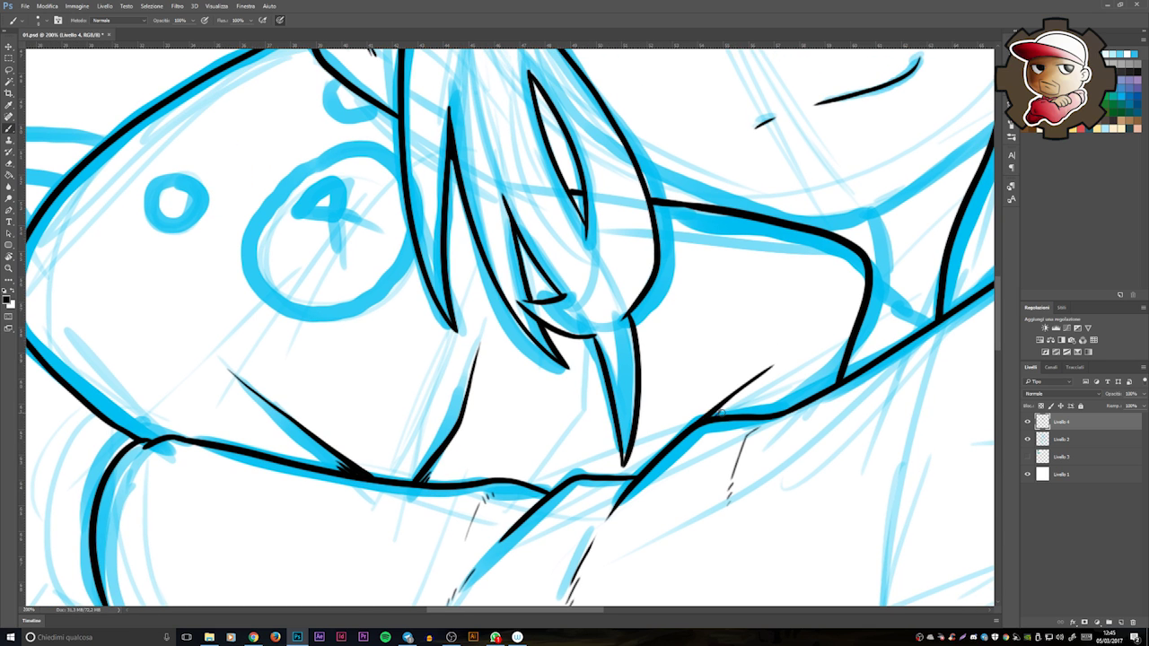
{"action": "left_click_drag", "start_coordinate": [713, 417], "coordinate": [922, 516]}
Step: Ink the plush's pointed ear, solid black eyes with highlights, round muzzle, nose and stitched mouth
{"action": "mouse_move", "coordinate": [301, 239]}
{"action": "left_mouse_down"}
{"action": "mouse_move", "coordinate": [163, 238]}
{"action": "mouse_move", "coordinate": [224, 353]}
{"action": "left_mouse_up"}
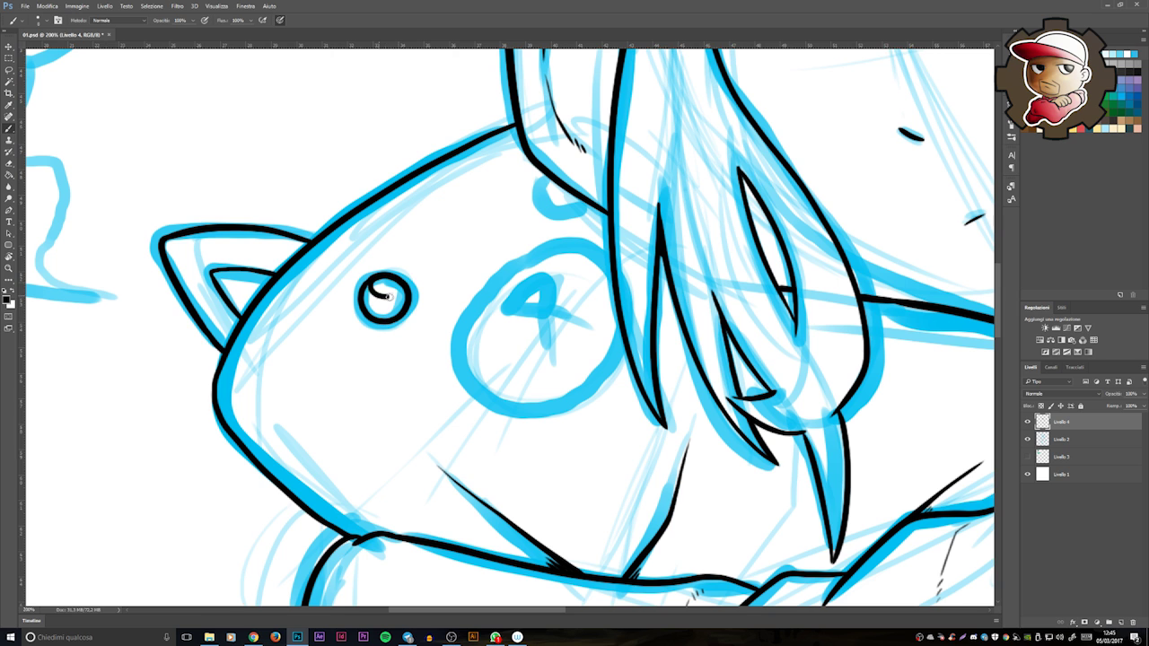
{"action": "left_click_drag", "start_coordinate": [387, 306], "coordinate": [256, 347]}
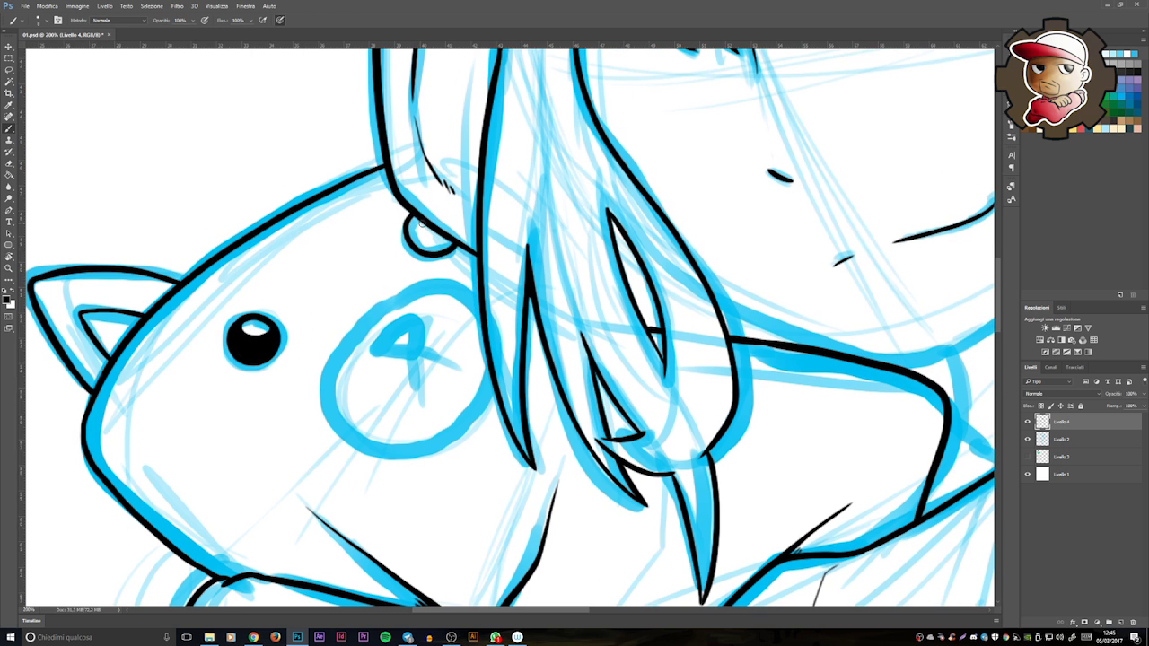
{"action": "left_click_drag", "start_coordinate": [510, 243], "coordinate": [562, 143]}
{"action": "left_click_drag", "start_coordinate": [530, 205], "coordinate": [513, 325]}
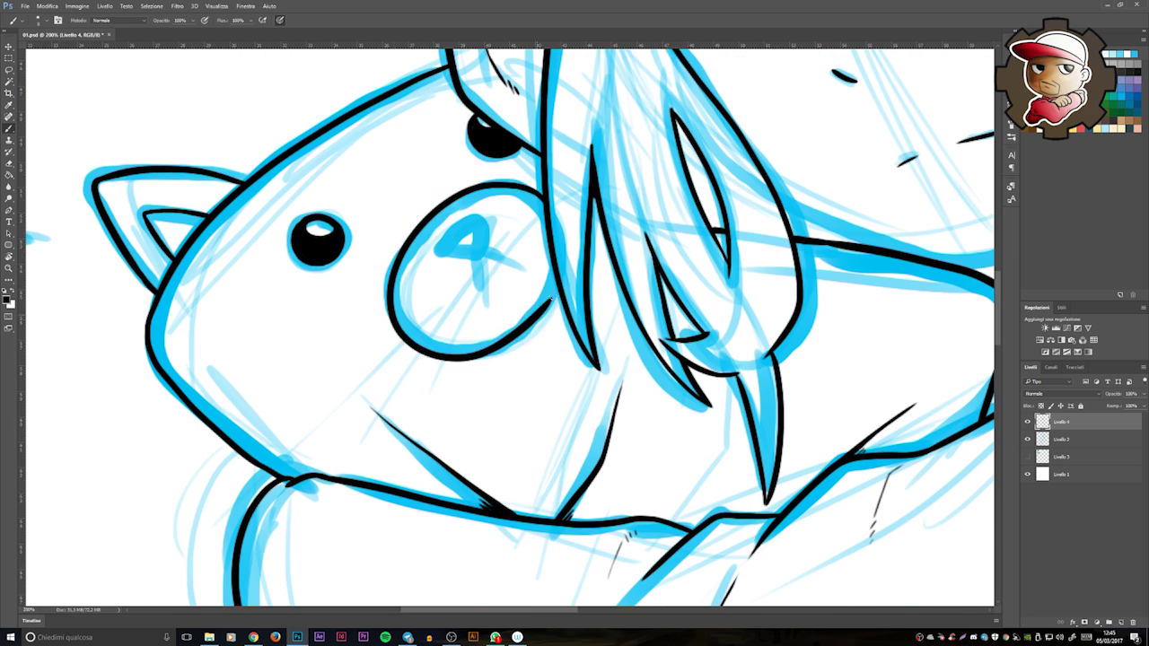
{"action": "key", "text": "ctrl+plus"}
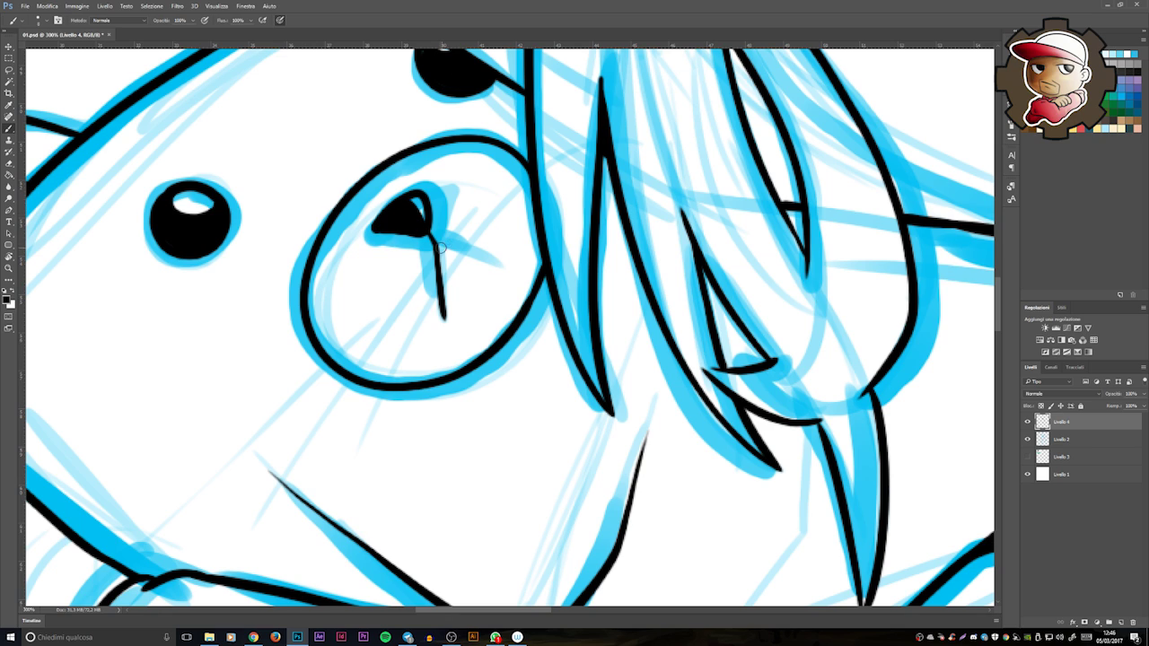
Step: Ink the girl's jaw and neck lines and fill the gap under the chin with solid black shadow
{"action": "key", "text": "ctrl+0"}
{"action": "key", "text": "ctrl+plus"}
{"action": "key", "text": "ctrl+plus"}
{"action": "key", "text": "ctrl+plus"}
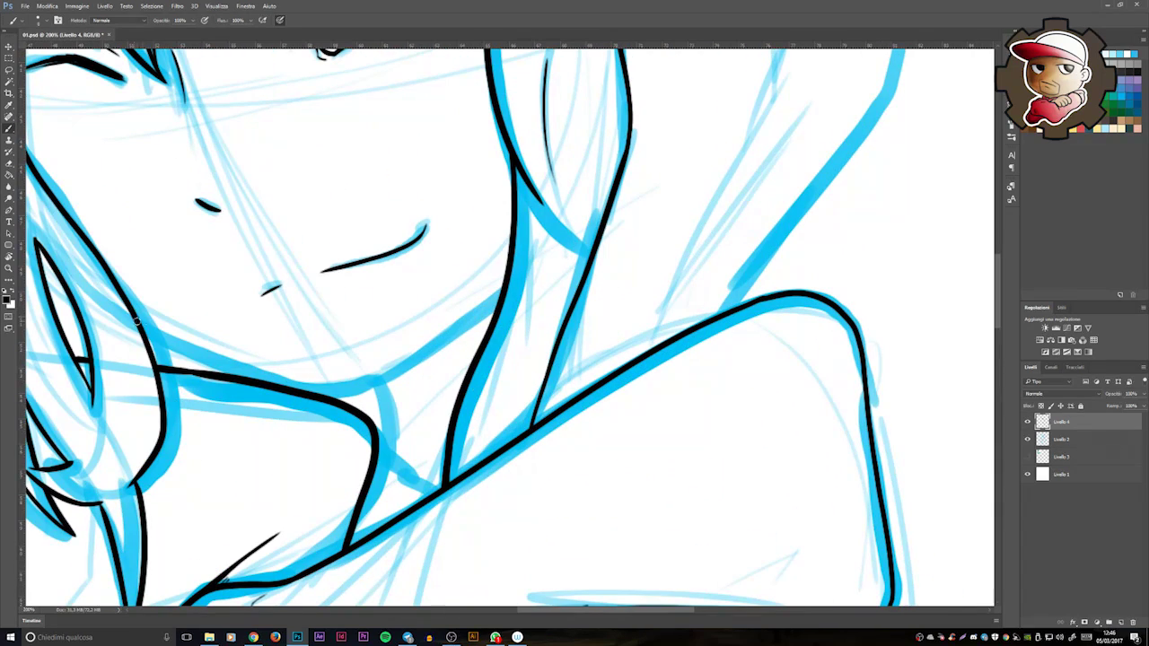
{"action": "left_click_drag", "start_coordinate": [274, 388], "coordinate": [468, 326]}
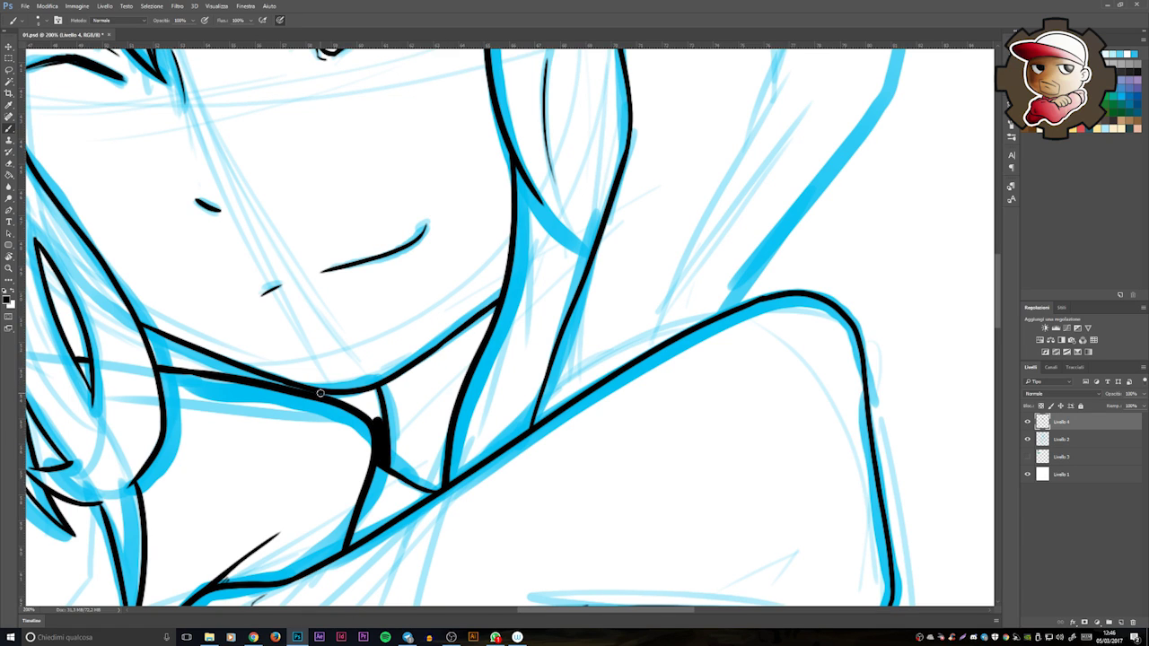
{"action": "left_click_drag", "start_coordinate": [375, 401], "coordinate": [405, 372]}
{"action": "left_click_drag", "start_coordinate": [174, 341], "coordinate": [276, 328]}
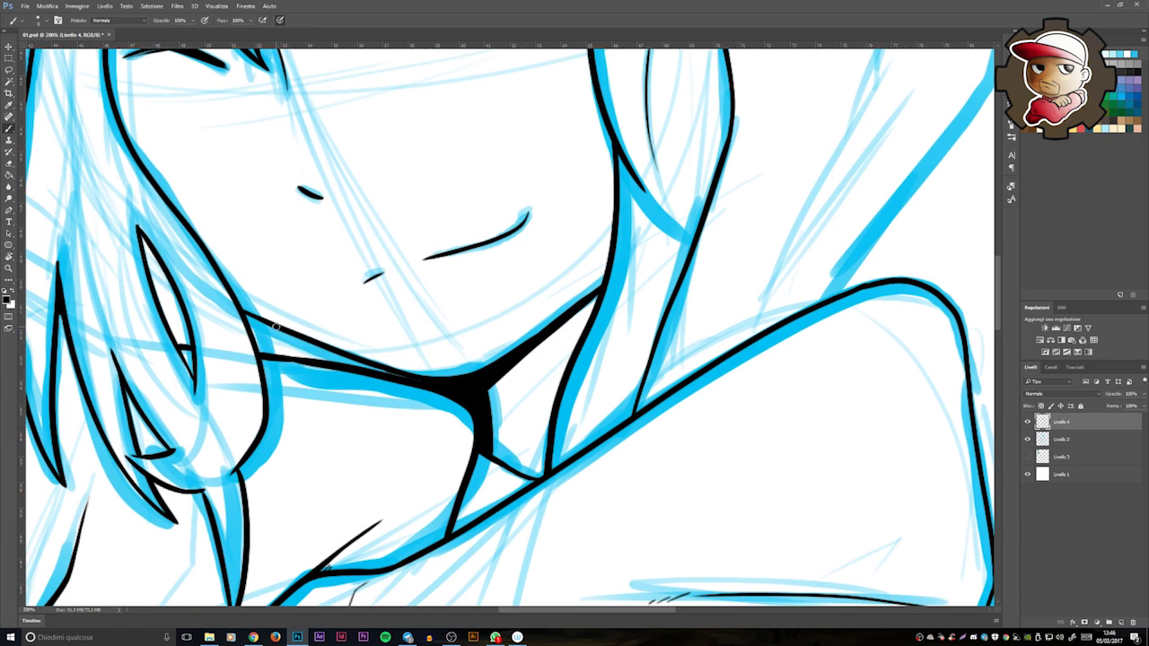
Step: Extend the long outer hair line up to the hood opening and add a hatched black shadow between them
{"action": "left_click_drag", "start_coordinate": [167, 314], "coordinate": [433, 524]}
{"action": "scroll", "coordinate": [290, 288], "scroll_direction": "up", "scroll_amount": 5}
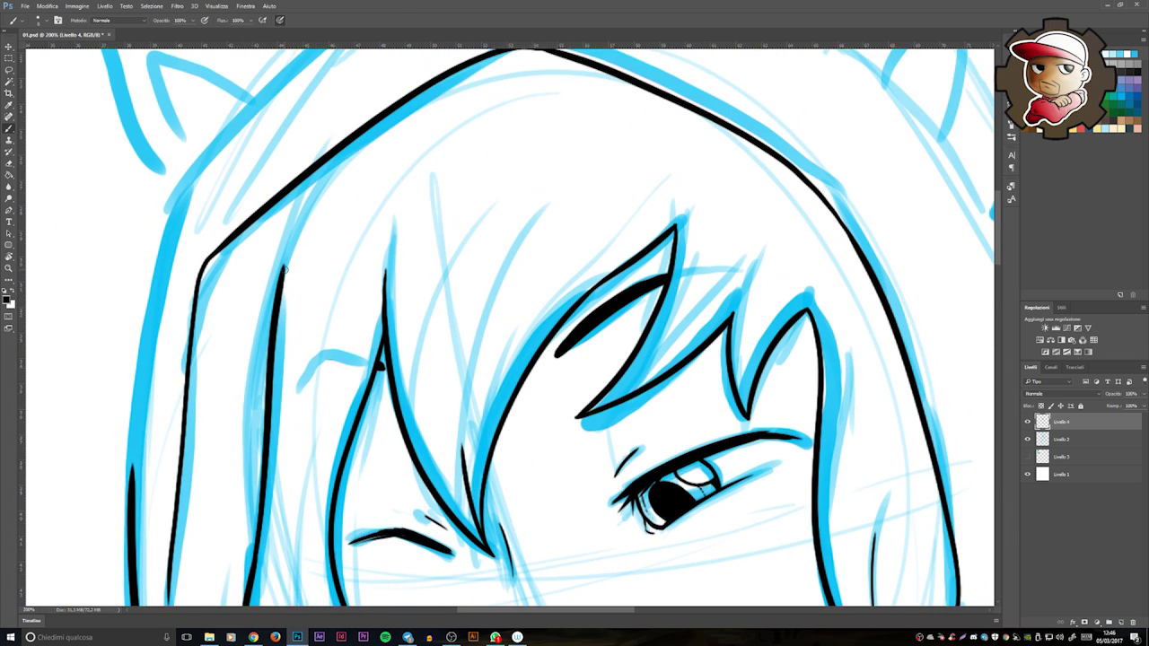
{"action": "left_click_drag", "start_coordinate": [314, 184], "coordinate": [347, 90]}
{"action": "left_click_drag", "start_coordinate": [303, 415], "coordinate": [290, 133]}
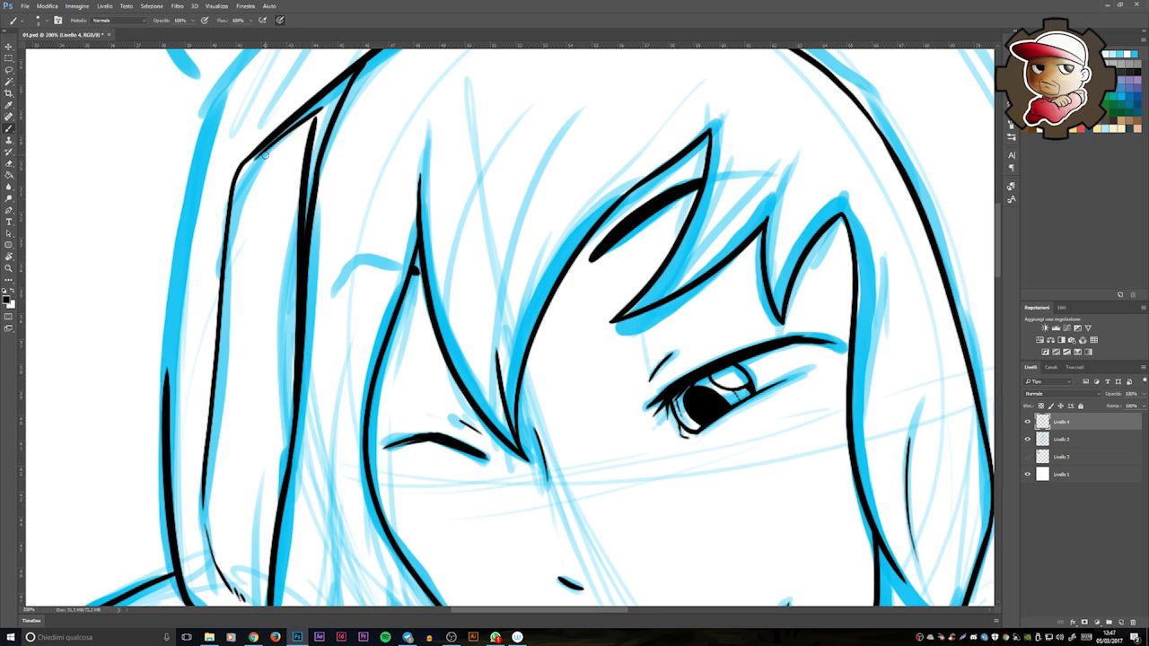
{"action": "left_click_drag", "start_coordinate": [305, 214], "coordinate": [302, 126]}
{"action": "left_click_drag", "start_coordinate": [302, 126], "coordinate": [342, 231]}
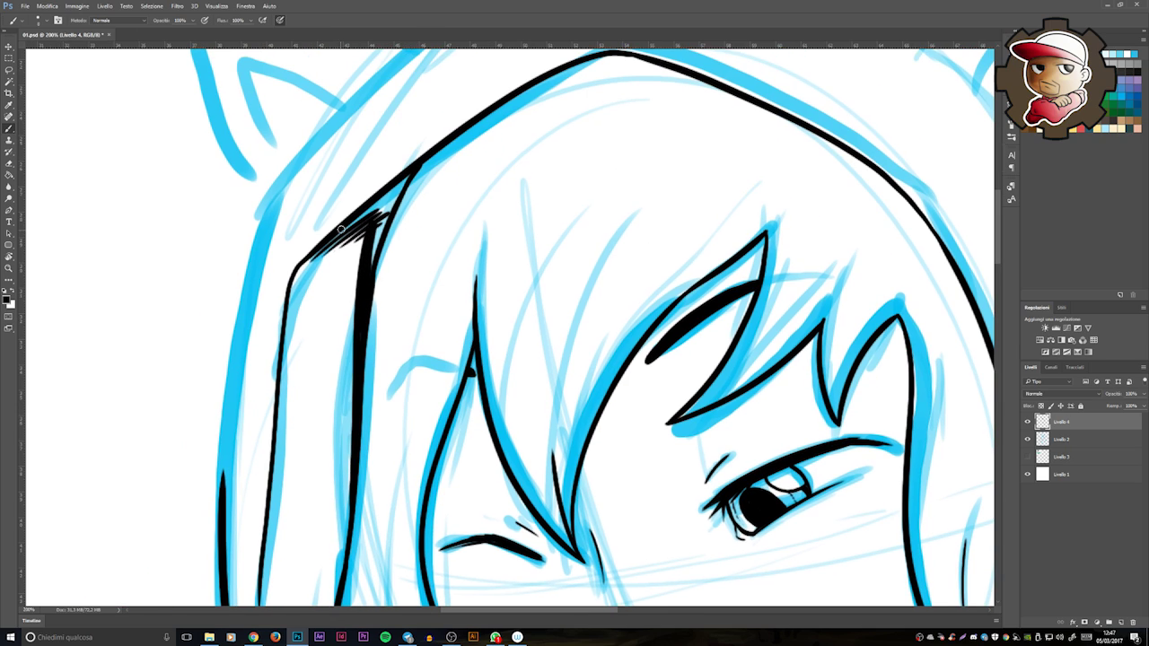
Step: Ink the hood's outer outline over its peak and down both sides
{"action": "scroll", "coordinate": [530, 267], "scroll_direction": "down", "scroll_amount": 5}
{"action": "scroll", "coordinate": [550, 519], "scroll_direction": "up", "scroll_amount": 5}
{"action": "scroll", "coordinate": [550, 518], "scroll_direction": "down", "scroll_amount": 5}
{"action": "scroll", "coordinate": [510, 164], "scroll_direction": "up", "scroll_amount": 5}
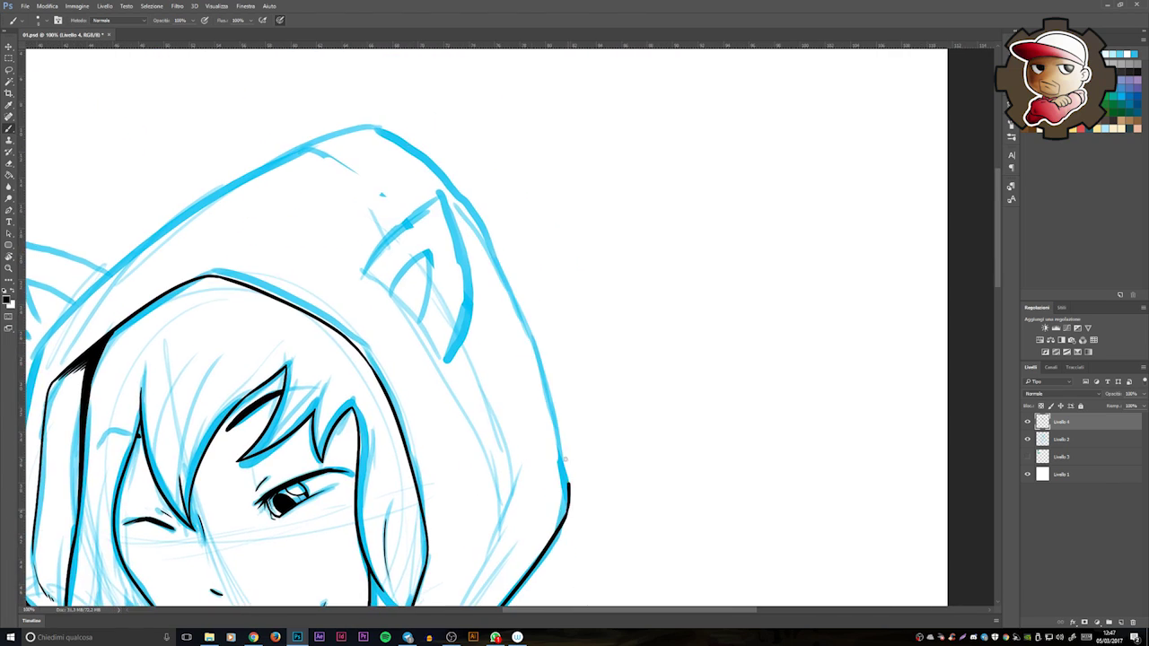
{"action": "left_click_drag", "start_coordinate": [619, 171], "coordinate": [100, 423]}
{"action": "scroll", "coordinate": [598, 259], "scroll_direction": "down", "scroll_amount": 5}
{"action": "scroll", "coordinate": [538, 377], "scroll_direction": "up", "scroll_amount": 5}
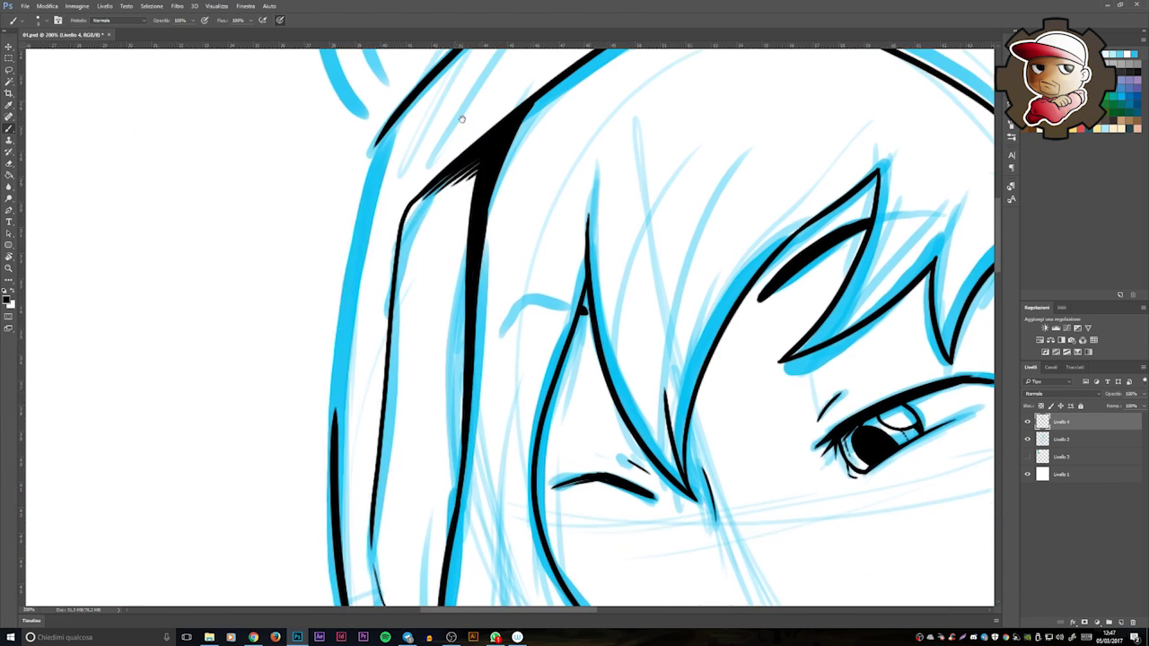
{"action": "left_click_drag", "start_coordinate": [404, 339], "coordinate": [278, 593]}
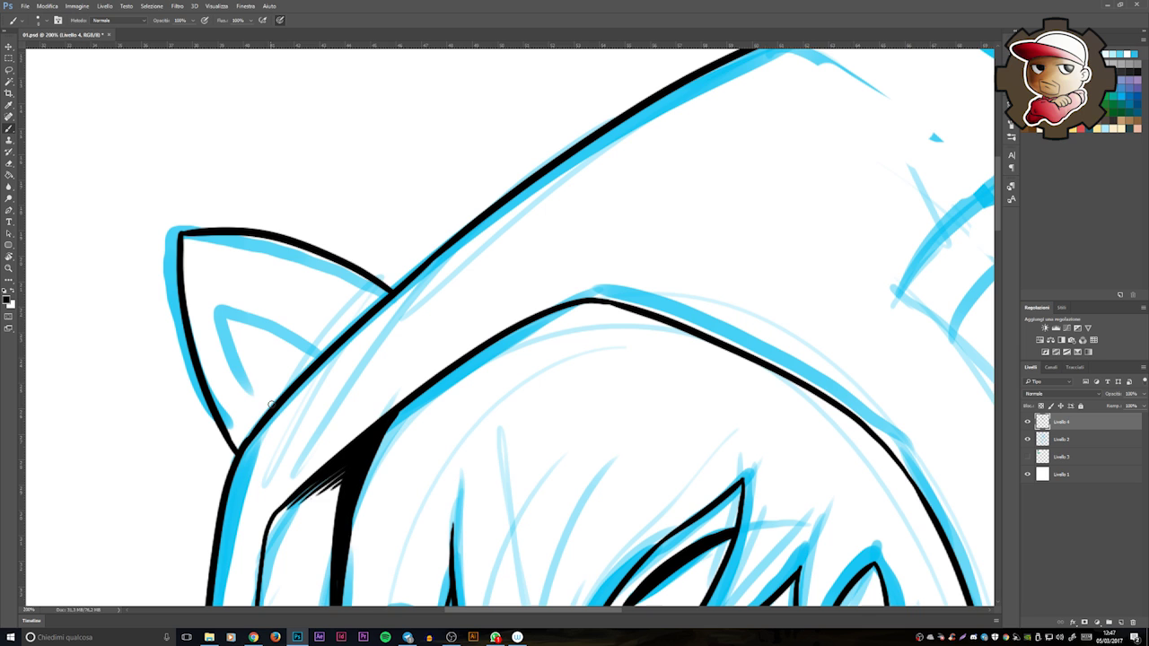
Step: Ink the hood's cat ears, including the inner ear shape on the open-eye side
{"action": "left_click_drag", "start_coordinate": [230, 313], "coordinate": [174, 325]}
{"action": "mouse_move", "coordinate": [808, 296]}
{"action": "left_mouse_down"}
{"action": "mouse_move", "coordinate": [480, 251]}
{"action": "mouse_move", "coordinate": [468, 221]}
{"action": "left_mouse_up"}
{"action": "mouse_move", "coordinate": [479, 241]}
{"action": "left_mouse_down"}
{"action": "mouse_move", "coordinate": [525, 279]}
{"action": "mouse_move", "coordinate": [637, 435]}
{"action": "left_mouse_up"}
{"action": "mouse_move", "coordinate": [498, 210]}
{"action": "left_mouse_down"}
{"action": "mouse_move", "coordinate": [655, 123]}
{"action": "mouse_move", "coordinate": [638, 433]}
{"action": "left_mouse_up"}
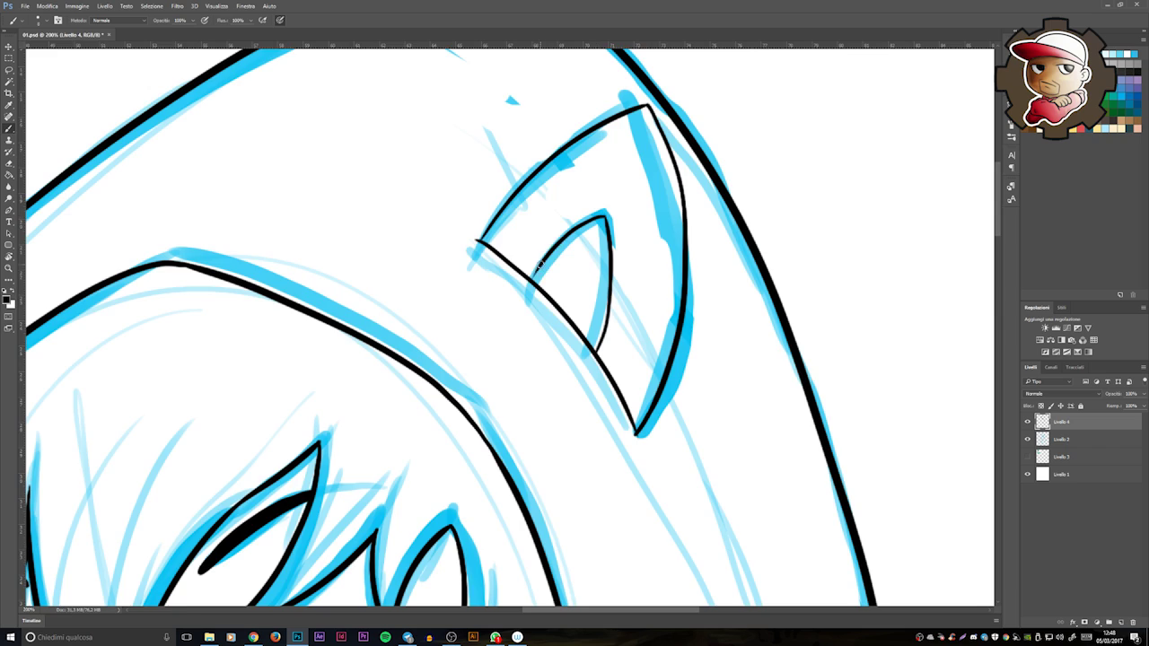
Step: Ink the underside of the lower sleeve and the two edges of its cuff
{"action": "scroll", "coordinate": [539, 263], "scroll_direction": "down", "scroll_amount": 5}
{"action": "scroll", "coordinate": [540, 263], "scroll_direction": "up", "scroll_amount": 5}
{"action": "left_click_drag", "start_coordinate": [571, 244], "coordinate": [325, 384]}
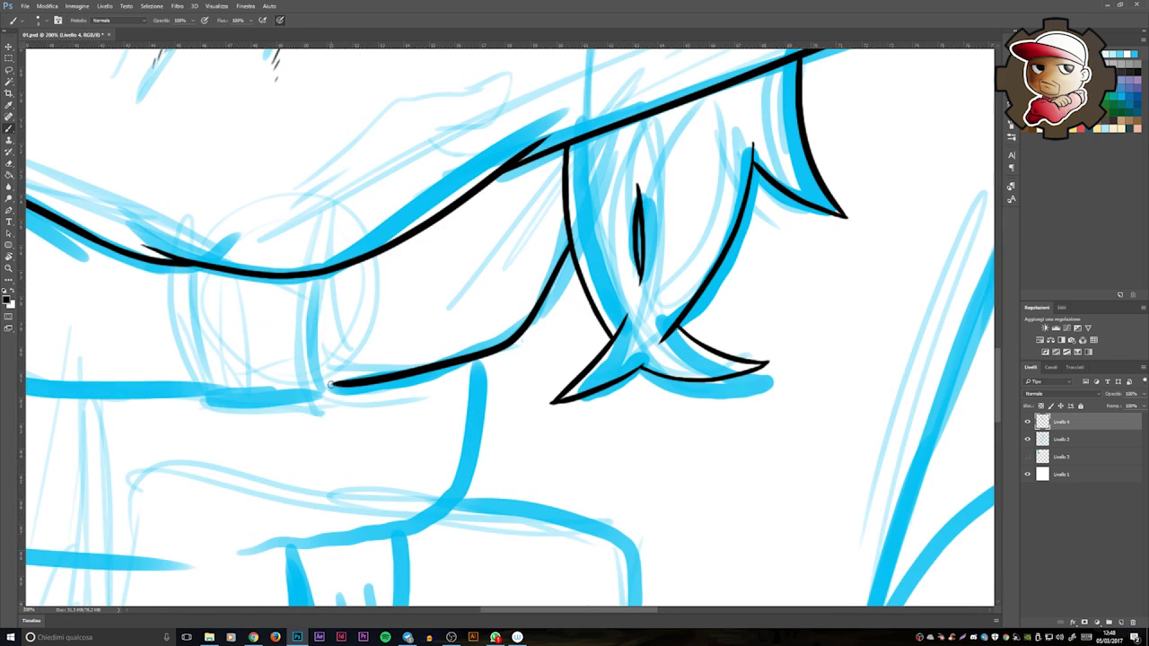
{"action": "left_click_drag", "start_coordinate": [337, 388], "coordinate": [606, 370]}
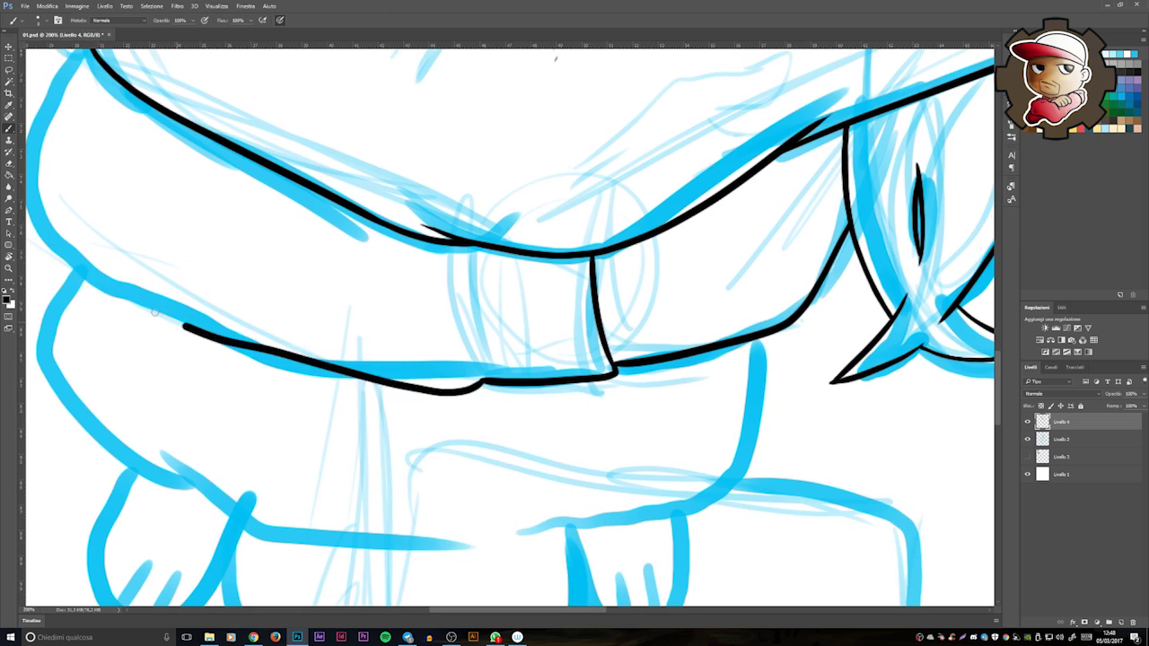
{"action": "left_click_drag", "start_coordinate": [477, 245], "coordinate": [428, 226]}
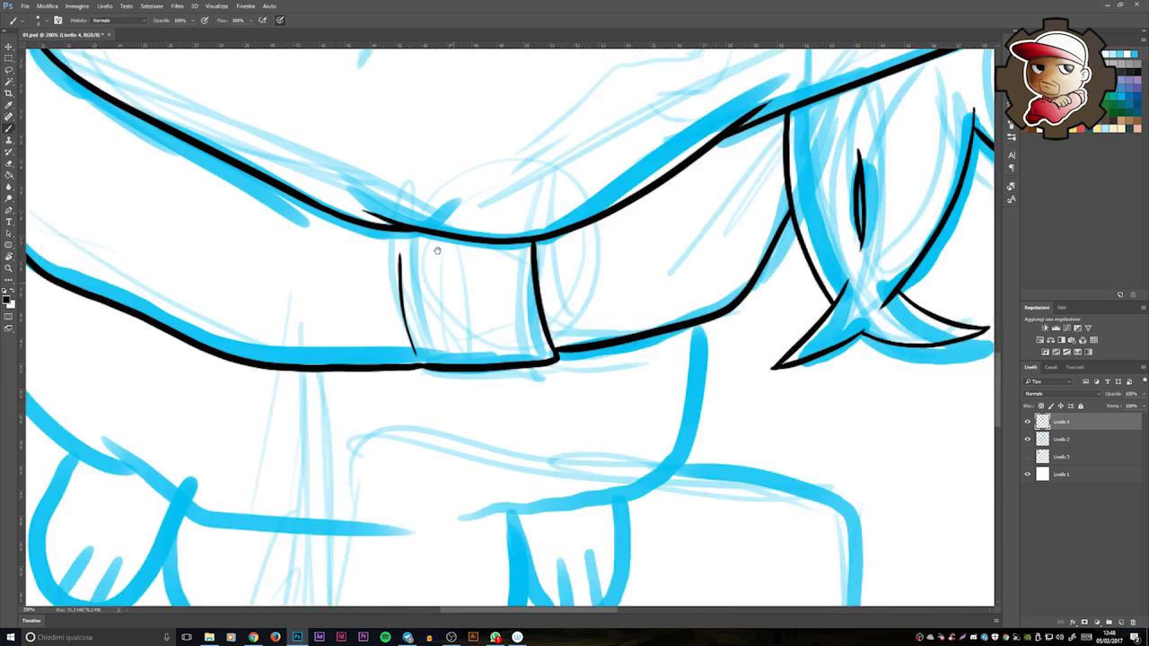
Step: Ink the plush's lower body outline and its two hanging paws with toe lines
{"action": "left_click_drag", "start_coordinate": [200, 423], "coordinate": [367, 358]}
{"action": "mouse_move", "coordinate": [283, 354]}
{"action": "left_mouse_down"}
{"action": "mouse_move", "coordinate": [152, 271]}
{"action": "mouse_move", "coordinate": [430, 330]}
{"action": "mouse_move", "coordinate": [712, 128]}
{"action": "left_mouse_up"}
{"action": "left_click_drag", "start_coordinate": [636, 389], "coordinate": [535, 317]}
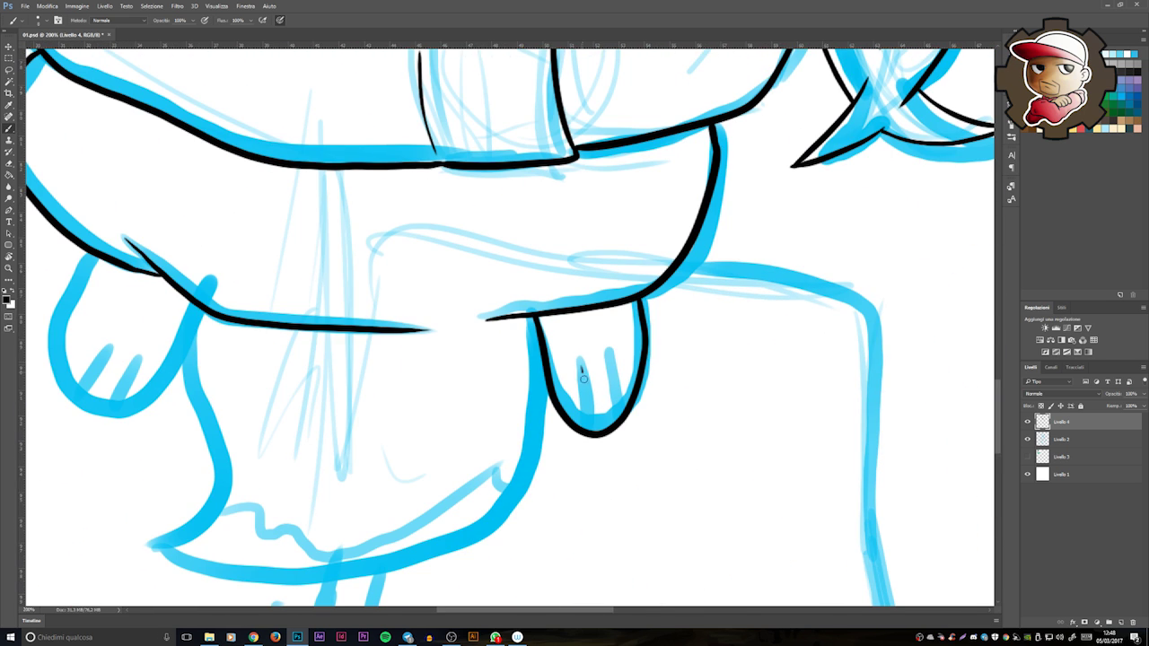
{"action": "left_click_drag", "start_coordinate": [616, 388], "coordinate": [619, 415]}
{"action": "mouse_move", "coordinate": [88, 254]}
{"action": "left_mouse_down"}
{"action": "mouse_move", "coordinate": [64, 399]}
{"action": "mouse_move", "coordinate": [191, 303]}
{"action": "left_mouse_up"}
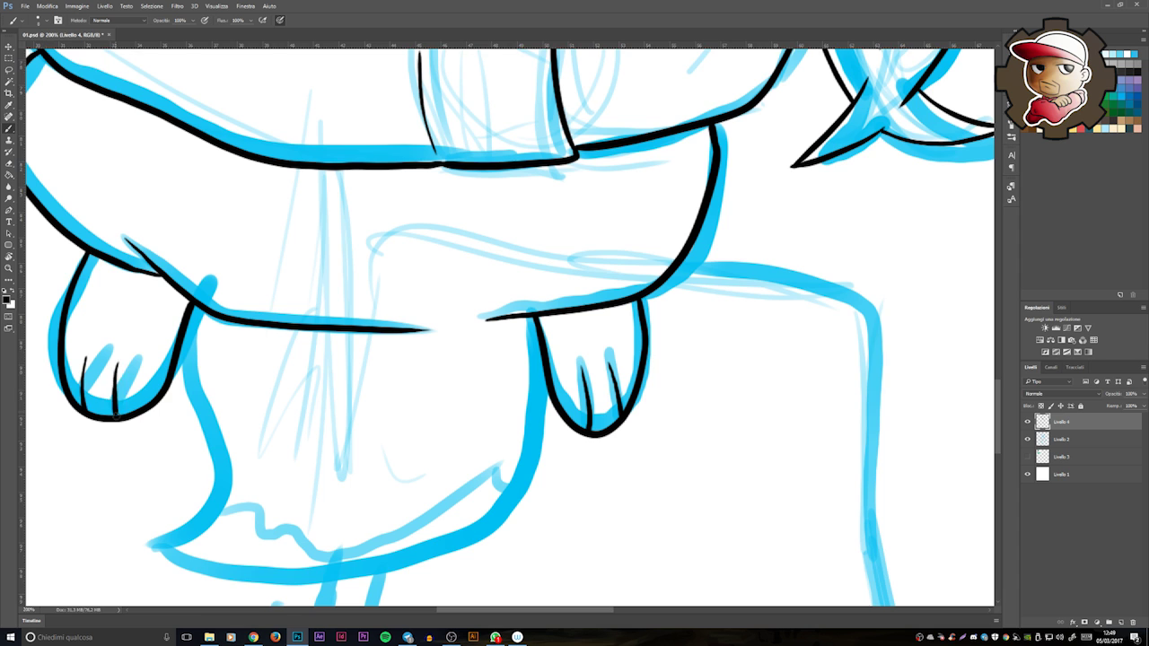
{"action": "left_click_drag", "start_coordinate": [114, 406], "coordinate": [239, 271]}
Step: Ink the plush's curved, pointed tail between the paws, redrawing its outline until the sweep is clean
{"action": "left_click_drag", "start_coordinate": [325, 175], "coordinate": [283, 408]}
{"action": "left_click_drag", "start_coordinate": [606, 406], "coordinate": [679, 247]}
{"action": "key", "text": "ctrl+alt+z"}
{"action": "key", "text": "ctrl+alt+z"}
{"action": "mouse_move", "coordinate": [325, 175]}
{"action": "left_mouse_down"}
{"action": "mouse_move", "coordinate": [349, 368]}
{"action": "mouse_move", "coordinate": [679, 274]}
{"action": "left_mouse_up"}
{"action": "key", "text": "ctrl+alt+z"}
{"action": "mouse_move", "coordinate": [287, 408]}
{"action": "left_mouse_down"}
{"action": "mouse_move", "coordinate": [669, 260]}
{"action": "mouse_move", "coordinate": [687, 280]}
{"action": "left_mouse_up"}
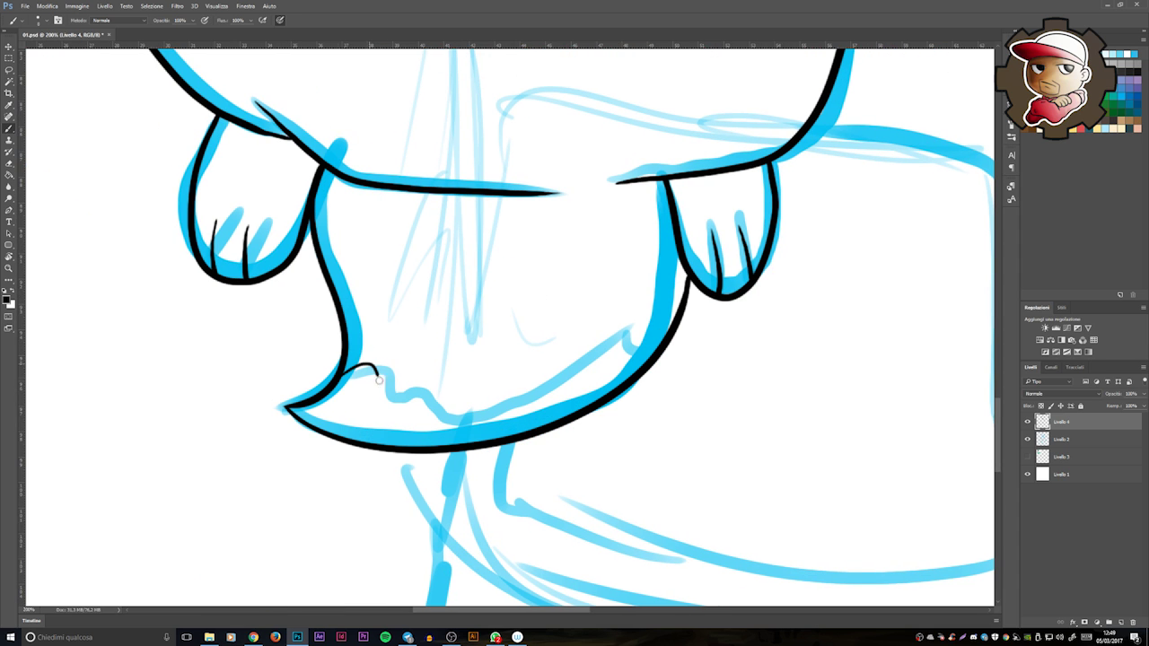
Step: Ink the wavy fur line across the plush's tail tip and undo the last stroke
{"action": "left_click_drag", "start_coordinate": [635, 373], "coordinate": [359, 218]}
{"action": "mouse_move", "coordinate": [397, 441]}
{"action": "left_mouse_down"}
{"action": "mouse_move", "coordinate": [323, 220]}
{"action": "mouse_move", "coordinate": [359, 233]}
{"action": "mouse_move", "coordinate": [384, 487]}
{"action": "mouse_move", "coordinate": [448, 485]}
{"action": "left_mouse_up"}
{"action": "key", "text": "ctrl+alt+z"}
Step: Adjust a part of the line art with a freehand lasso selection and clear the selection
{"action": "key", "text": "ctrl+minus"}
{"action": "key", "text": "ctrl+minus"}
{"action": "key", "text": "l"}
{"action": "left_click_drag", "start_coordinate": [305, 223], "coordinate": [280, 250]}
{"action": "left_click_drag", "start_coordinate": [401, 308], "coordinate": [385, 343]}
{"action": "key", "text": "ctrl+d"}
Step: Ink the hoodie's front pocket outline below the plush
{"action": "key", "text": "ctrl+plus"}
{"action": "key", "text": "ctrl+plus"}
{"action": "key", "text": "b"}
{"action": "mouse_move", "coordinate": [428, 583]}
{"action": "left_mouse_down"}
{"action": "mouse_move", "coordinate": [505, 275]}
{"action": "mouse_move", "coordinate": [700, 135]}
{"action": "left_mouse_up"}
{"action": "mouse_move", "coordinate": [640, 316]}
{"action": "left_mouse_down"}
{"action": "mouse_move", "coordinate": [648, 455]}
{"action": "mouse_move", "coordinate": [859, 403]}
{"action": "left_mouse_up"}
{"action": "mouse_move", "coordinate": [859, 404]}
{"action": "left_mouse_down"}
{"action": "mouse_move", "coordinate": [50, 334]}
{"action": "mouse_move", "coordinate": [242, 390]}
{"action": "left_mouse_up"}
{"action": "mouse_move", "coordinate": [242, 390]}
{"action": "left_mouse_down"}
{"action": "mouse_move", "coordinate": [262, 266]}
{"action": "mouse_move", "coordinate": [222, 396]}
{"action": "left_mouse_up"}
{"action": "left_click_drag", "start_coordinate": [221, 396], "coordinate": [216, 311]}
{"action": "left_click_drag", "start_coordinate": [216, 310], "coordinate": [125, 217]}
Step: Ink the hoodie's hem band and the remaining contours of its lower body
{"action": "mouse_move", "coordinate": [269, 359]}
{"action": "left_mouse_down"}
{"action": "mouse_move", "coordinate": [197, 355]}
{"action": "mouse_move", "coordinate": [180, 394]}
{"action": "mouse_move", "coordinate": [180, 318]}
{"action": "left_mouse_up"}
{"action": "mouse_move", "coordinate": [77, 296]}
{"action": "left_mouse_down"}
{"action": "mouse_move", "coordinate": [359, 418]}
{"action": "mouse_move", "coordinate": [359, 481]}
{"action": "left_mouse_up"}
{"action": "mouse_move", "coordinate": [359, 481]}
{"action": "left_mouse_down"}
{"action": "mouse_move", "coordinate": [566, 463]}
{"action": "mouse_move", "coordinate": [544, 601]}
{"action": "left_mouse_up"}
{"action": "left_click_drag", "start_coordinate": [505, 251], "coordinate": [559, 341]}
{"action": "left_click_drag", "start_coordinate": [538, 179], "coordinate": [520, 359]}
{"action": "mouse_move", "coordinate": [547, 269]}
{"action": "left_mouse_down"}
{"action": "mouse_move", "coordinate": [483, 374]}
{"action": "mouse_move", "coordinate": [551, 266]}
{"action": "left_mouse_up"}
Step: Outline a shadow along the plush's edge below the cuff and fill it with solid black
{"action": "key", "text": "ctrl+plus"}
{"action": "mouse_move", "coordinate": [656, 179]}
{"action": "left_mouse_down"}
{"action": "mouse_move", "coordinate": [628, 269]}
{"action": "mouse_move", "coordinate": [569, 239]}
{"action": "left_mouse_up"}
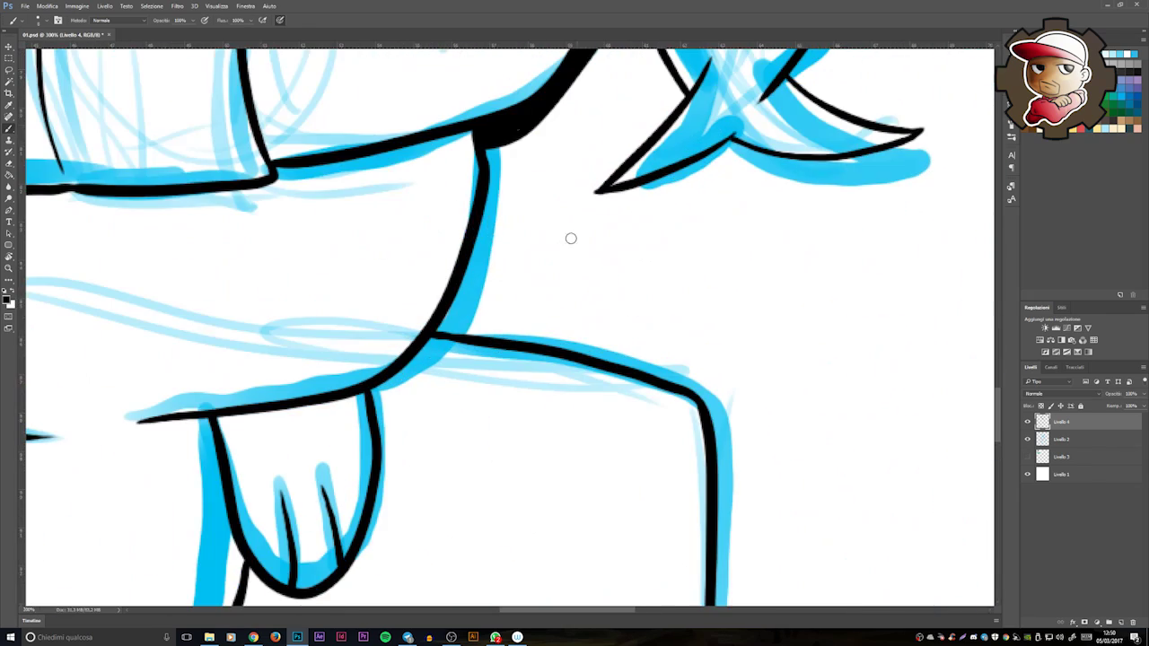
{"action": "left_click_drag", "start_coordinate": [516, 142], "coordinate": [455, 356]}
{"action": "key", "text": "g"}
{"action": "left_click", "coordinate": [458, 269]}
{"action": "mouse_move", "coordinate": [368, 491]}
{"action": "left_mouse_down"}
{"action": "mouse_move", "coordinate": [592, 311]}
{"action": "mouse_move", "coordinate": [646, 243]}
{"action": "left_mouse_up"}
Step: Thicken the shadow side of the plush and of the hair locks hanging under the arm with solid black
{"action": "key", "text": "b"}
{"action": "left_click_drag", "start_coordinate": [568, 270], "coordinate": [254, 494]}
{"action": "left_click_drag", "start_coordinate": [529, 248], "coordinate": [482, 365]}
{"action": "mouse_move", "coordinate": [524, 324]}
{"action": "left_mouse_down"}
{"action": "mouse_move", "coordinate": [641, 223]}
{"action": "mouse_move", "coordinate": [585, 318]}
{"action": "mouse_move", "coordinate": [480, 376]}
{"action": "mouse_move", "coordinate": [380, 392]}
{"action": "left_mouse_up"}
{"action": "mouse_move", "coordinate": [274, 409]}
{"action": "left_mouse_down"}
{"action": "mouse_move", "coordinate": [359, 400]}
{"action": "mouse_move", "coordinate": [754, 428]}
{"action": "mouse_move", "coordinate": [520, 335]}
{"action": "mouse_move", "coordinate": [469, 467]}
{"action": "mouse_move", "coordinate": [589, 242]}
{"action": "left_mouse_up"}
{"action": "key", "text": "ctrl+minus"}
{"action": "left_click_drag", "start_coordinate": [476, 408], "coordinate": [456, 215]}
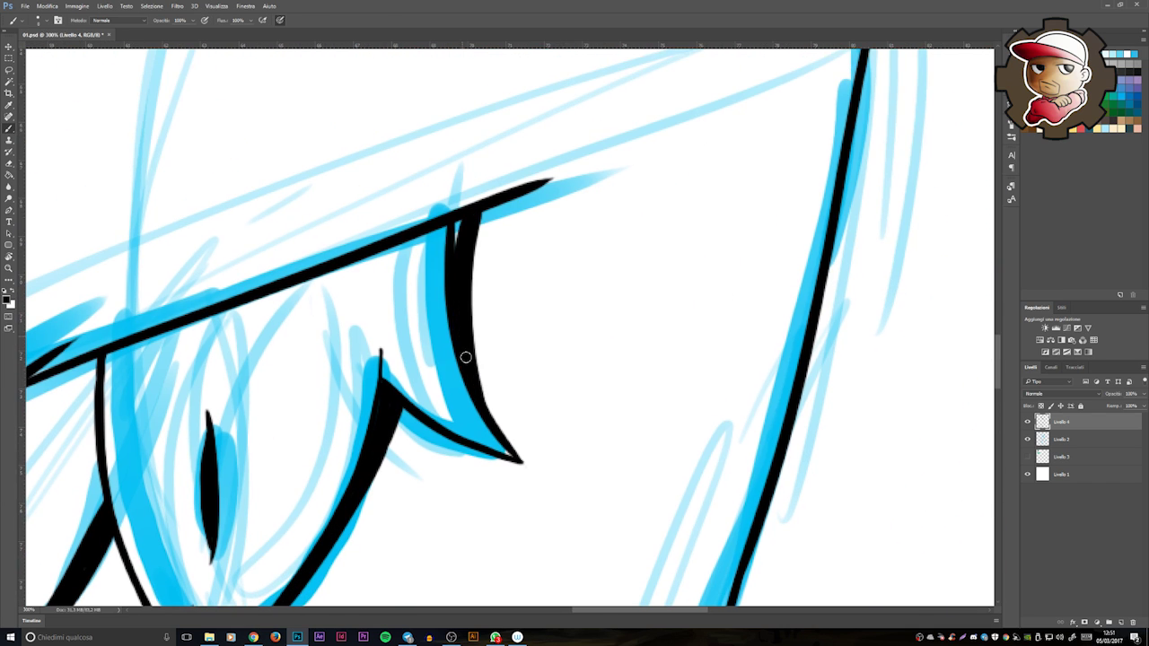
Step: Ink the girl's large bushy tail with its pointed tip and scalloped fur line
{"action": "key", "text": "ctrl+minus"}
{"action": "left_click", "coordinate": [540, 453]}
{"action": "scroll", "coordinate": [705, 376], "scroll_direction": "down", "scroll_amount": 5}
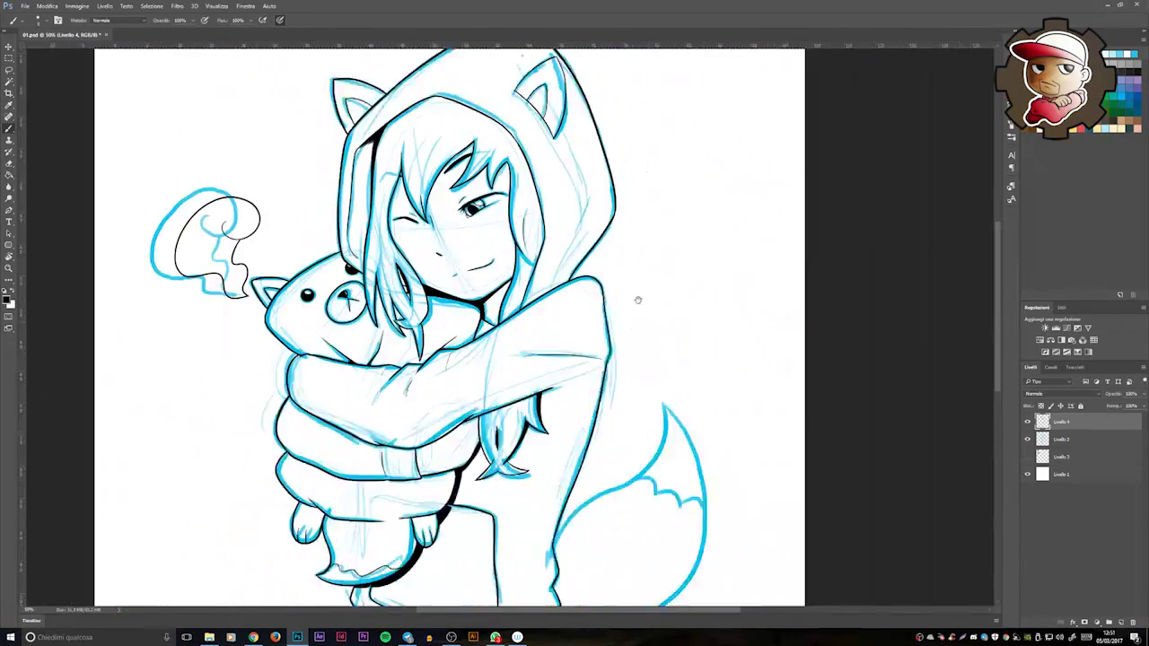
{"action": "left_click", "coordinate": [664, 482]}
{"action": "left_click", "coordinate": [665, 481]}
{"action": "left_click_drag", "start_coordinate": [664, 482], "coordinate": [613, 502]}
{"action": "mouse_move", "coordinate": [518, 131]}
{"action": "left_mouse_down"}
{"action": "mouse_move", "coordinate": [305, 393]}
{"action": "mouse_move", "coordinate": [337, 593]}
{"action": "left_mouse_up"}
{"action": "left_click", "coordinate": [691, 320]}
{"action": "left_click", "coordinate": [691, 319]}
{"action": "scroll", "coordinate": [602, 488], "scroll_direction": "down", "scroll_amount": 3}
{"action": "scroll", "coordinate": [672, 180], "scroll_direction": "up", "scroll_amount": 3}
{"action": "mouse_move", "coordinate": [723, 468]}
{"action": "left_mouse_down"}
{"action": "mouse_move", "coordinate": [434, 336]}
{"action": "mouse_move", "coordinate": [285, 496]}
{"action": "left_mouse_up"}
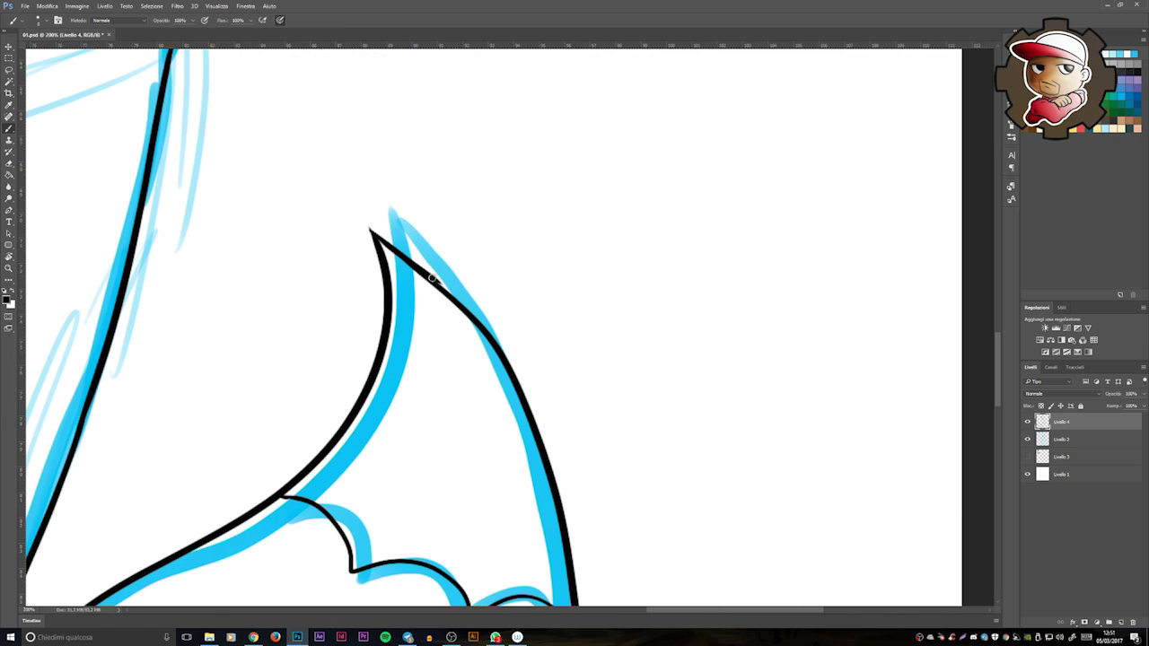
Step: Erase the faulty part of the large tail's line work and redraw it with the brush
{"action": "scroll", "coordinate": [429, 276], "scroll_direction": "down", "scroll_amount": 2}
{"action": "scroll", "coordinate": [569, 311], "scroll_direction": "up", "scroll_amount": 2}
{"action": "key", "text": "e"}
{"action": "left_click_drag", "start_coordinate": [300, 351], "coordinate": [621, 211]}
{"action": "key", "text": "b"}
{"action": "left_click_drag", "start_coordinate": [492, 459], "coordinate": [428, 257]}
Step: Outline a wavy shadow between the hoodie's side and the large tail and fill it with solid black
{"action": "left_click_drag", "start_coordinate": [396, 419], "coordinate": [469, 570]}
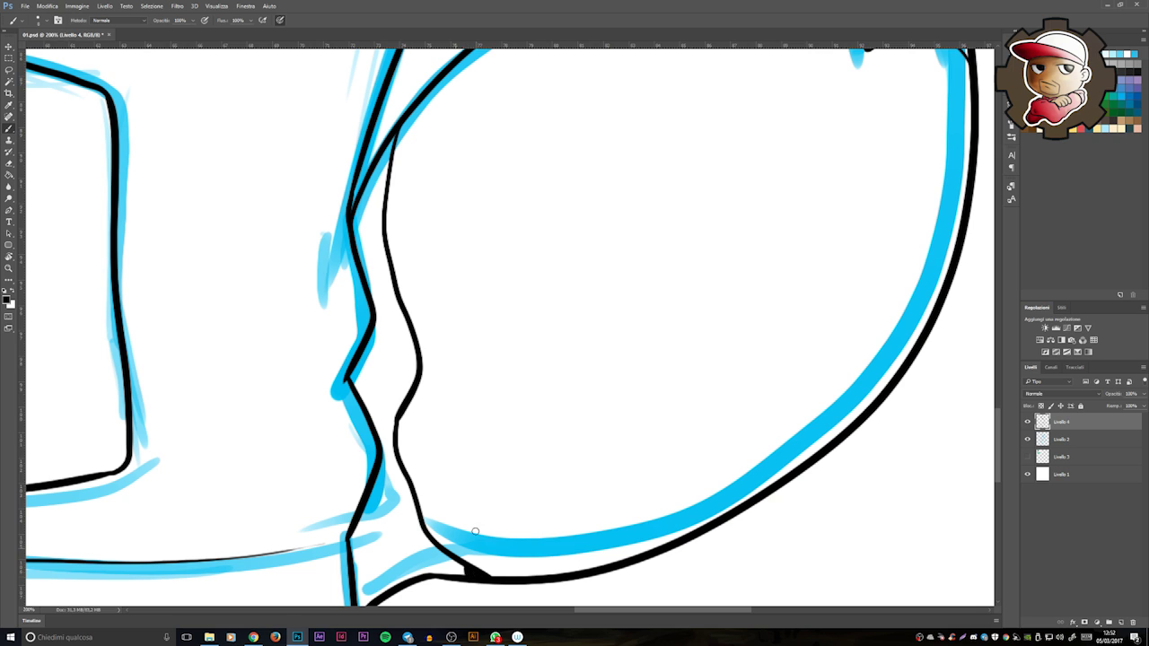
{"action": "key", "text": "g"}
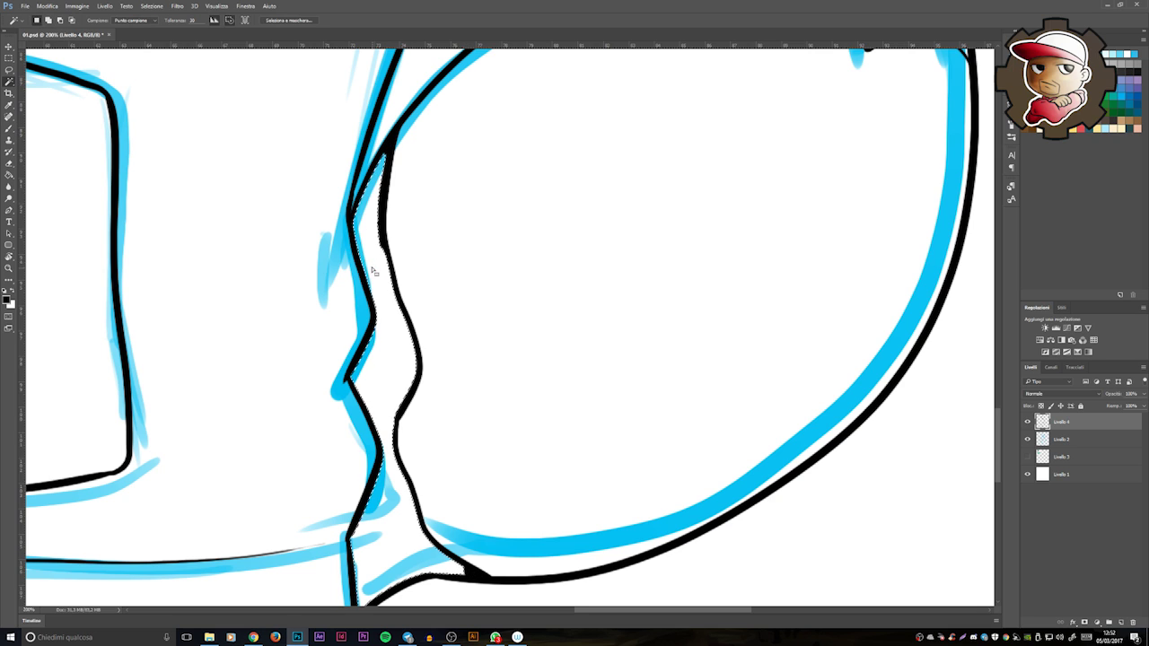
{"action": "left_click", "coordinate": [377, 257]}
{"action": "mouse_move", "coordinate": [523, 261]}
{"action": "left_mouse_down"}
{"action": "mouse_move", "coordinate": [568, 191]}
{"action": "mouse_move", "coordinate": [629, 436]}
{"action": "mouse_move", "coordinate": [550, 210]}
{"action": "mouse_move", "coordinate": [541, 221]}
{"action": "left_mouse_up"}
{"action": "scroll", "coordinate": [538, 224], "scroll_direction": "down", "scroll_amount": 8}
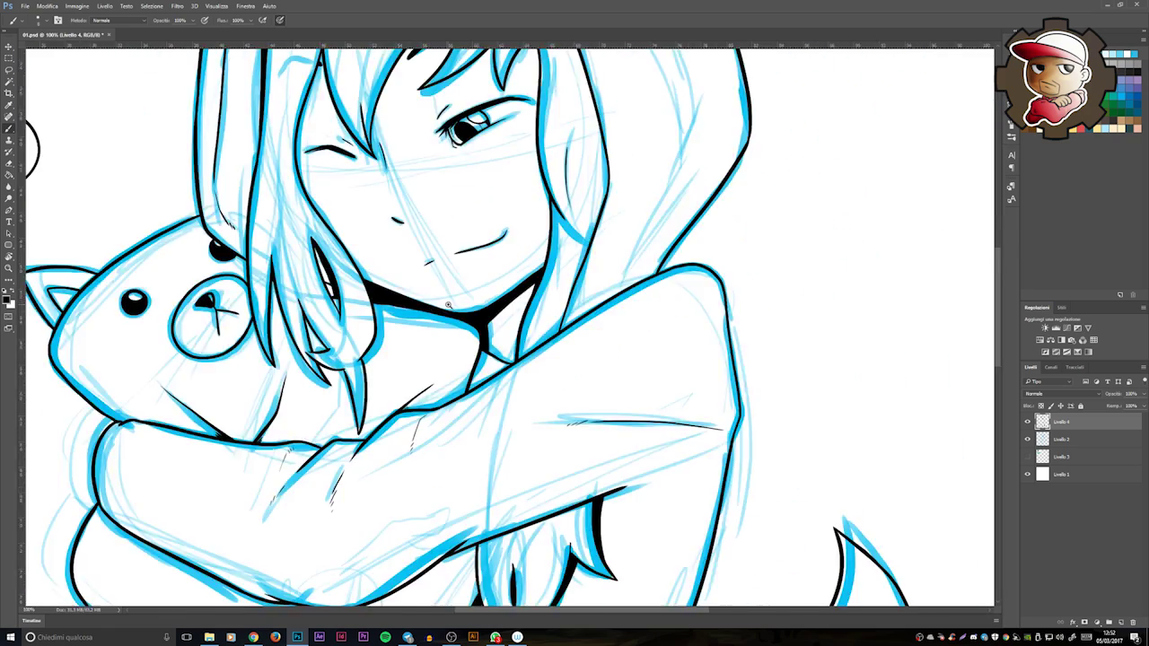
{"action": "scroll", "coordinate": [521, 240], "scroll_direction": "down", "scroll_amount": 3}
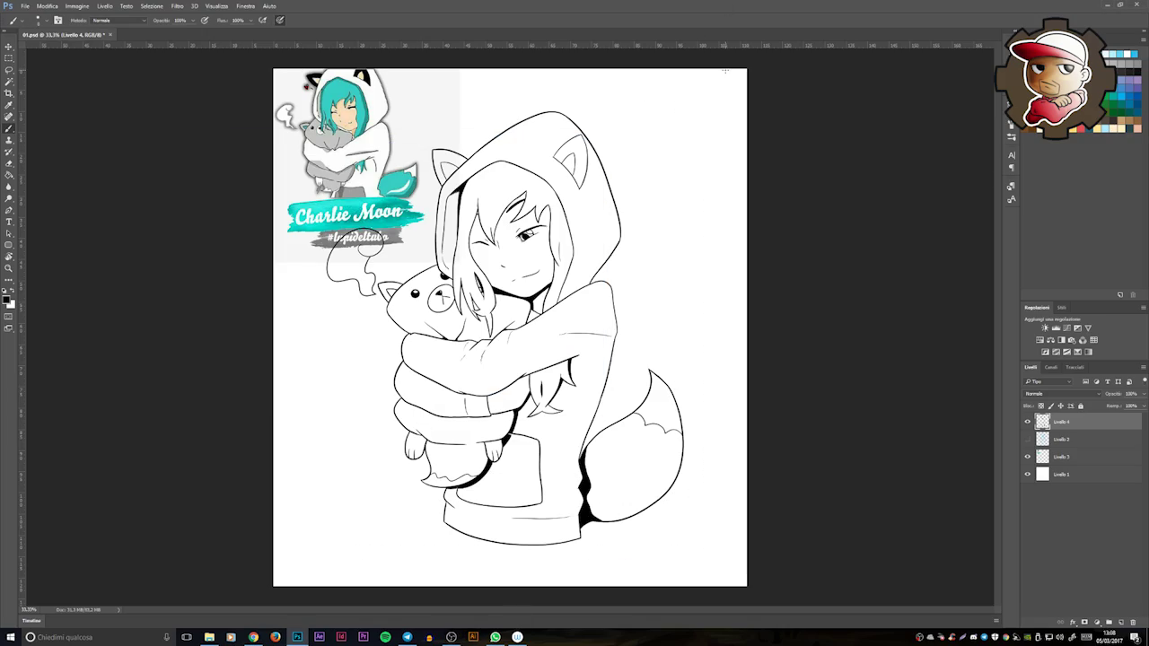
Step: Select the empty background around the line art with the Magic Wand and invert the selection to the figure
{"action": "key", "text": "w"}
{"action": "left_click", "coordinate": [694, 254]}
{"action": "right_click", "coordinate": [682, 258]}
{"action": "left_click", "coordinate": [709, 269]}
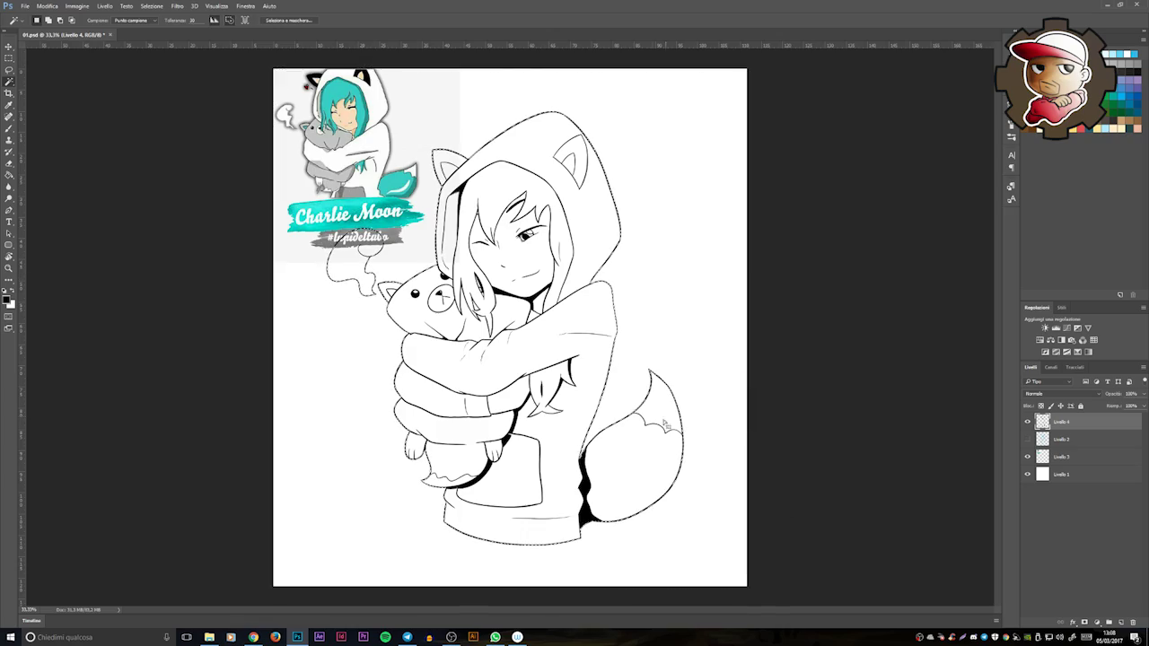
{"action": "key", "text": "l"}
{"action": "scroll", "coordinate": [623, 413], "scroll_direction": "up", "scroll_amount": 3}
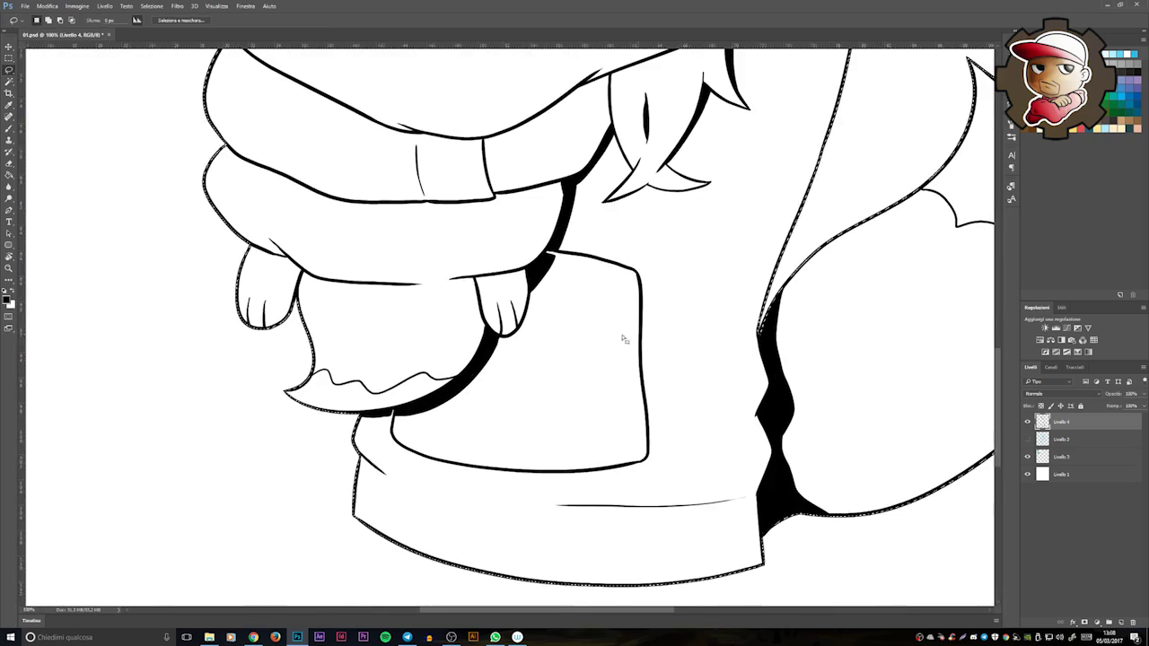
{"action": "scroll", "coordinate": [674, 389], "scroll_direction": "down", "scroll_amount": 2}
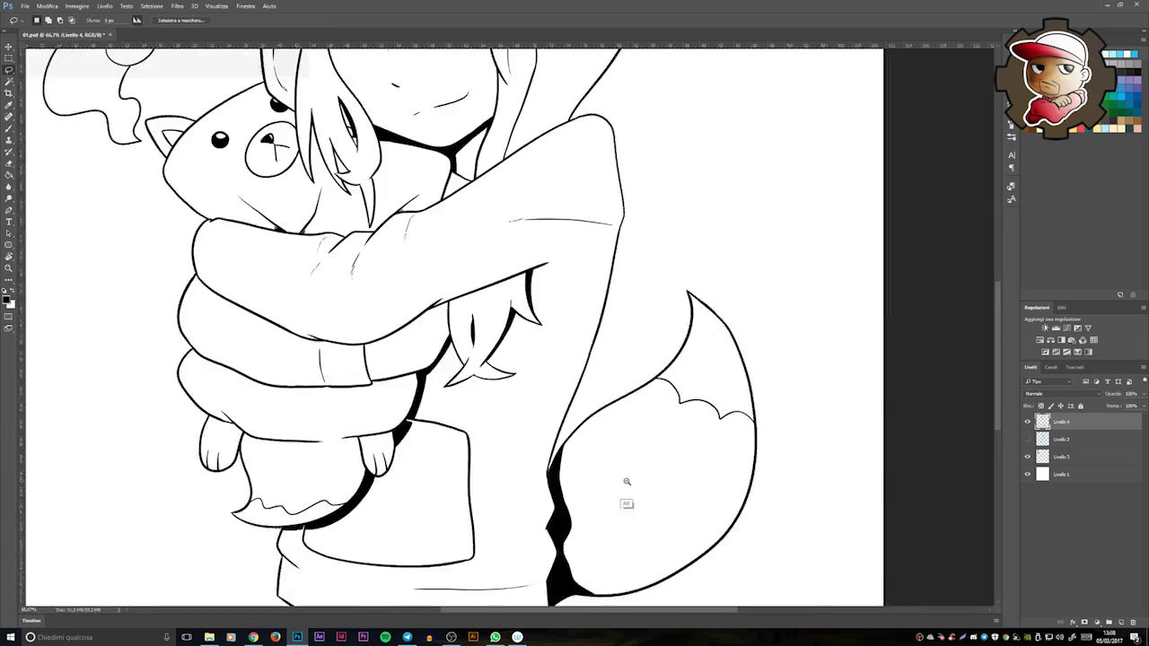
Step: Fill the selected figure with light beige on a new layer beneath the line art
{"action": "key", "text": "ctrl+shift+alt+n"}
{"action": "key", "text": "g"}
{"action": "left_click", "coordinate": [679, 415]}
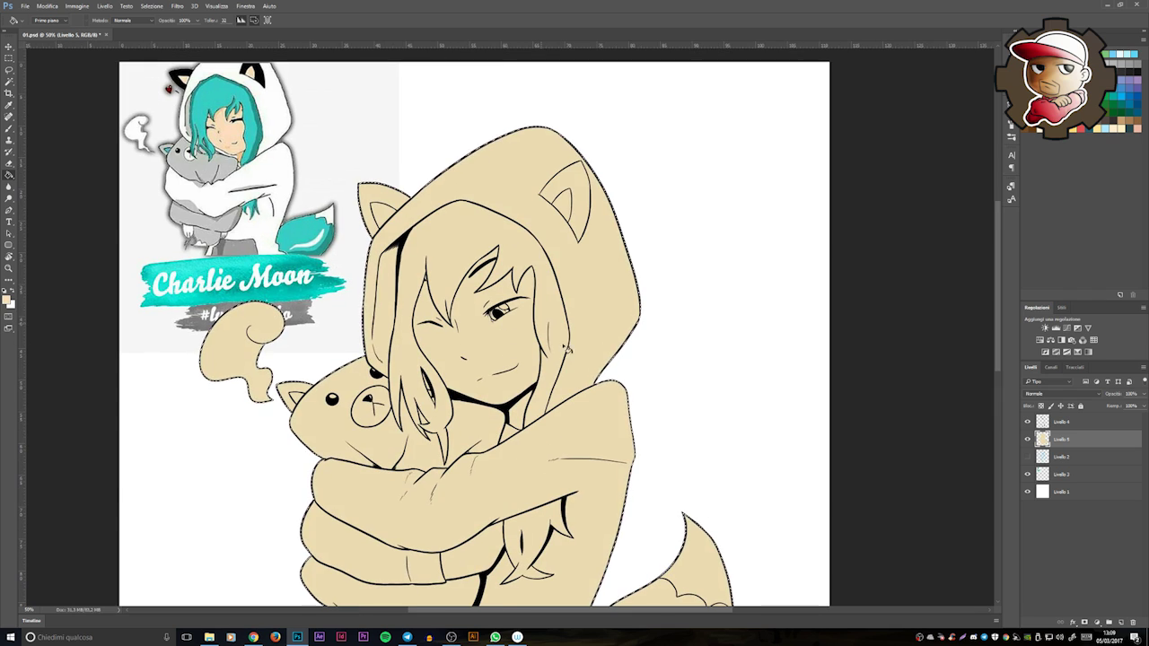
Step: Shift the selected figure's beige base to a lighter peach skin tone with Hue/Saturation, and clear the selection
{"action": "key", "text": "ctrl+u"}
{"action": "left_click", "coordinate": [901, 210]}
{"action": "key", "text": "ctrl+d"}
Step: Paint a white border with the brush along the hood opening and its inner lining, separating the hoodie from hair and plush
{"action": "key", "text": "b"}
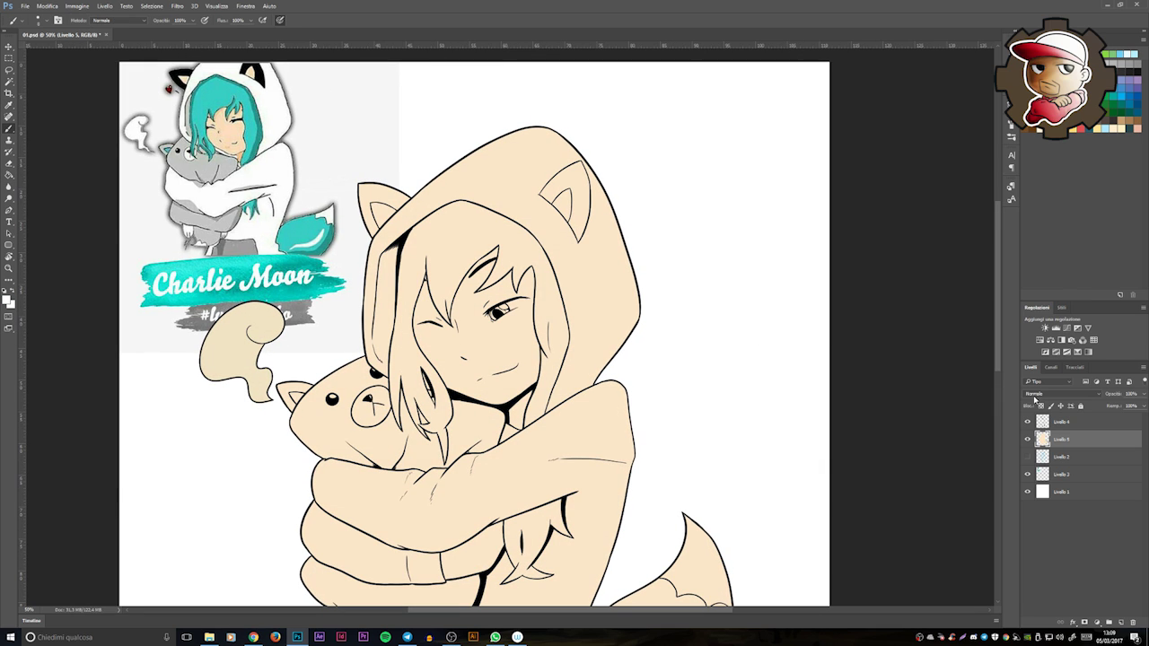
{"action": "scroll", "coordinate": [398, 328], "scroll_direction": "up", "scroll_amount": 2}
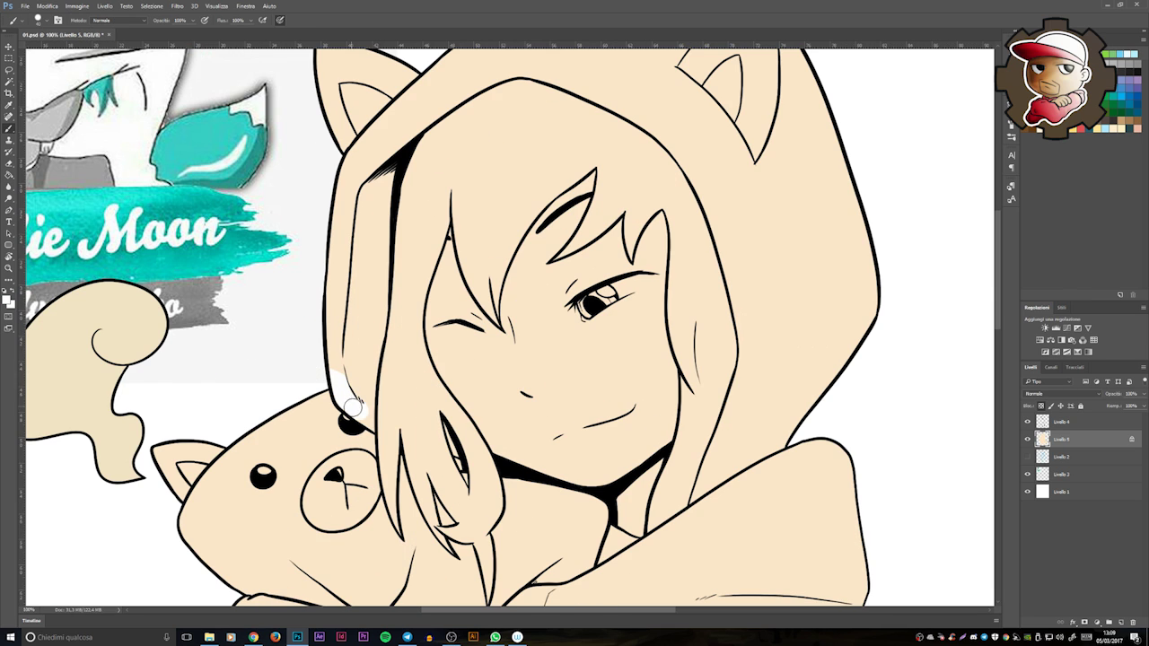
{"action": "scroll", "coordinate": [351, 407], "scroll_direction": "down", "scroll_amount": 2}
{"action": "left_click_drag", "start_coordinate": [404, 314], "coordinate": [386, 404]}
{"action": "left_click_drag", "start_coordinate": [459, 232], "coordinate": [483, 476]}
{"action": "left_click_drag", "start_coordinate": [508, 205], "coordinate": [729, 203]}
{"action": "scroll", "coordinate": [723, 197], "scroll_direction": "up", "scroll_amount": 2}
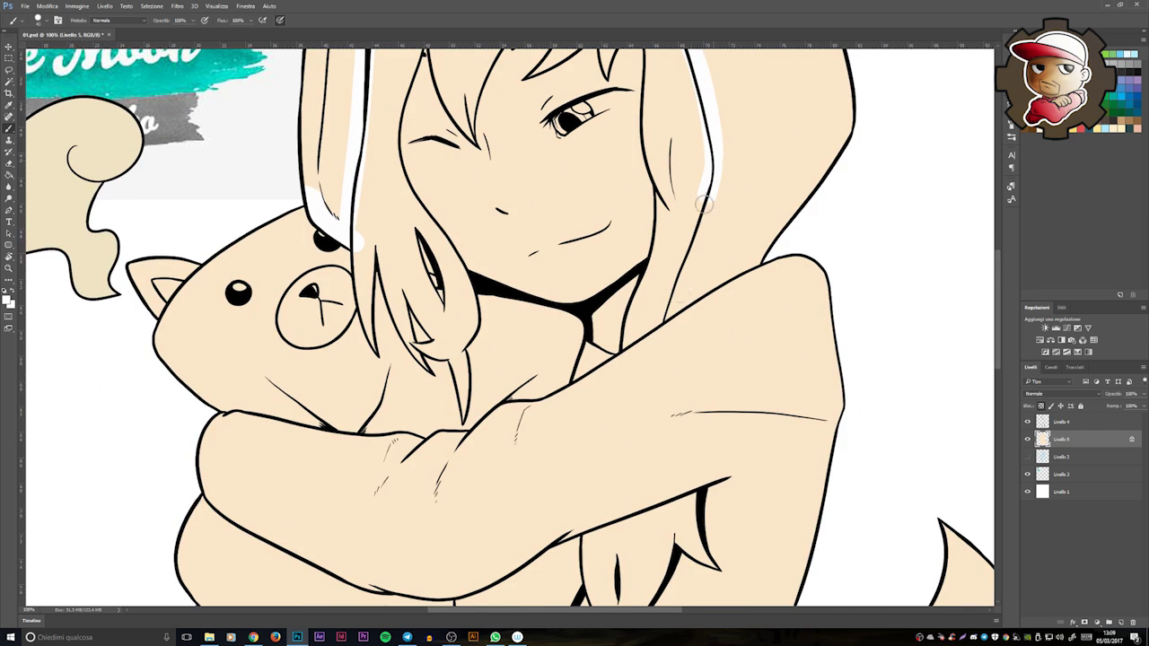
{"action": "left_click_drag", "start_coordinate": [712, 159], "coordinate": [604, 361]}
Step: Finish the white border along the sleeve's upper edge and fill the enclosed hoodie area with white
{"action": "scroll", "coordinate": [682, 336], "scroll_direction": "down", "scroll_amount": 1}
{"action": "left_click_drag", "start_coordinate": [857, 269], "coordinate": [566, 350]}
{"action": "scroll", "coordinate": [619, 419], "scroll_direction": "down", "scroll_amount": 3}
{"action": "scroll", "coordinate": [619, 419], "scroll_direction": "up", "scroll_amount": 3}
{"action": "key", "text": "g"}
{"action": "left_click", "coordinate": [594, 366]}
{"action": "scroll", "coordinate": [596, 368], "scroll_direction": "down", "scroll_amount": 2}
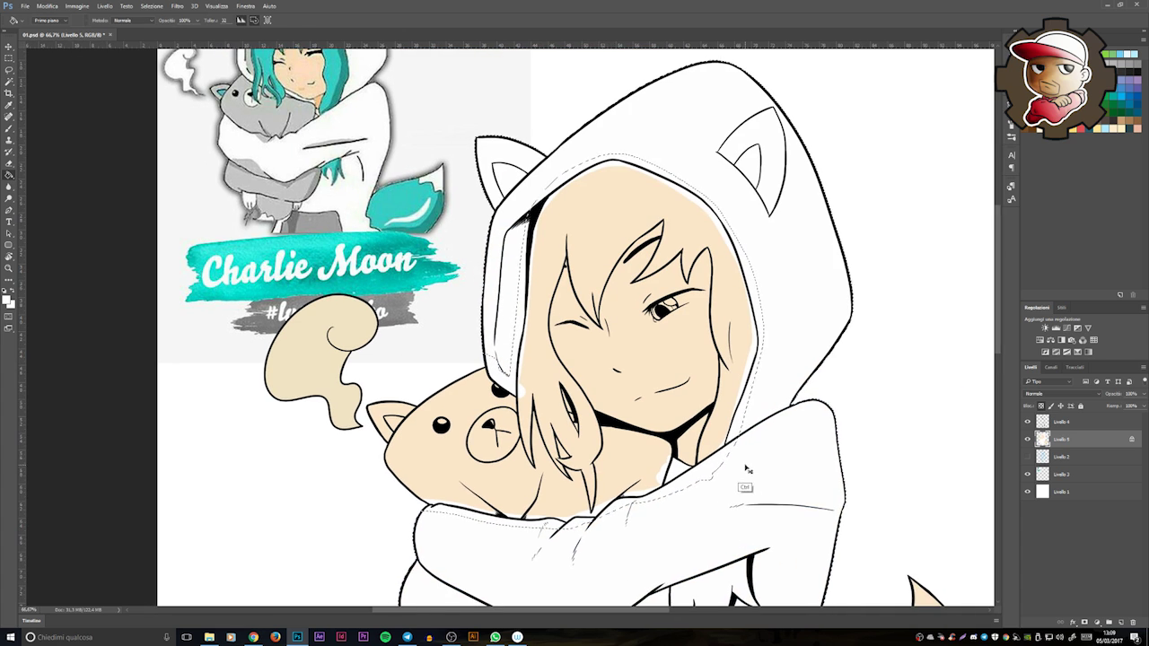
Step: Fill the smoke cloud and the plush's muzzle with white, and begin a light grey patch on the plush's head
{"action": "scroll", "coordinate": [744, 475], "scroll_direction": "up", "scroll_amount": 2}
{"action": "key", "text": "b"}
{"action": "scroll", "coordinate": [433, 446], "scroll_direction": "up", "scroll_amount": 2}
{"action": "scroll", "coordinate": [532, 341], "scroll_direction": "down", "scroll_amount": 2}
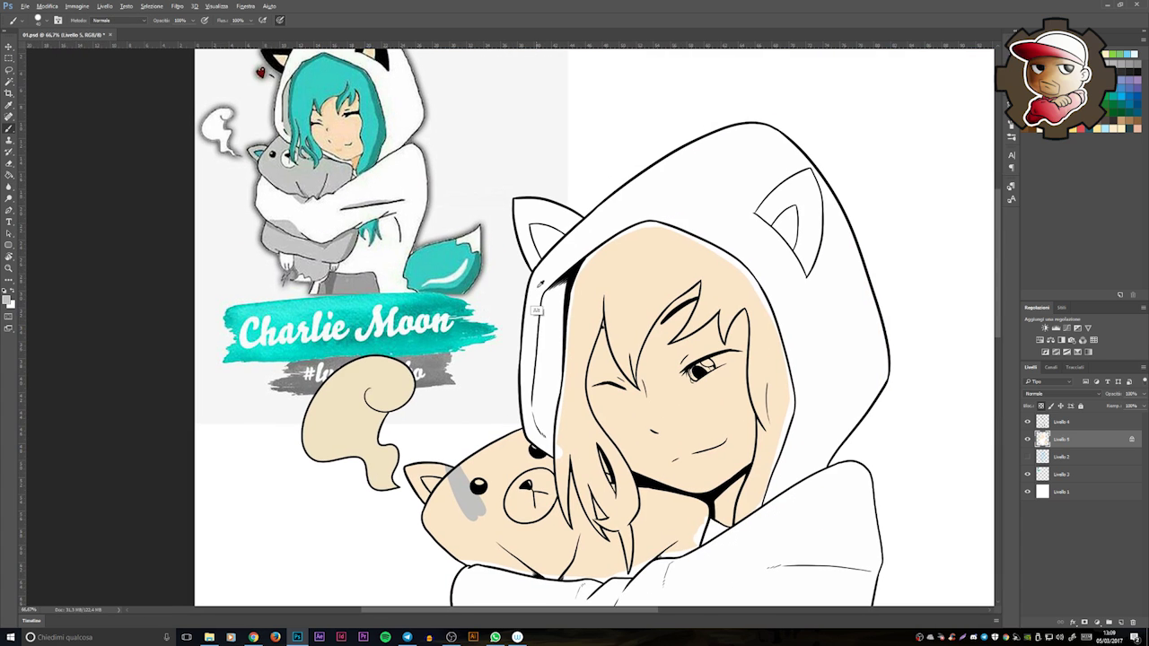
{"action": "key", "text": "ctrl+z"}
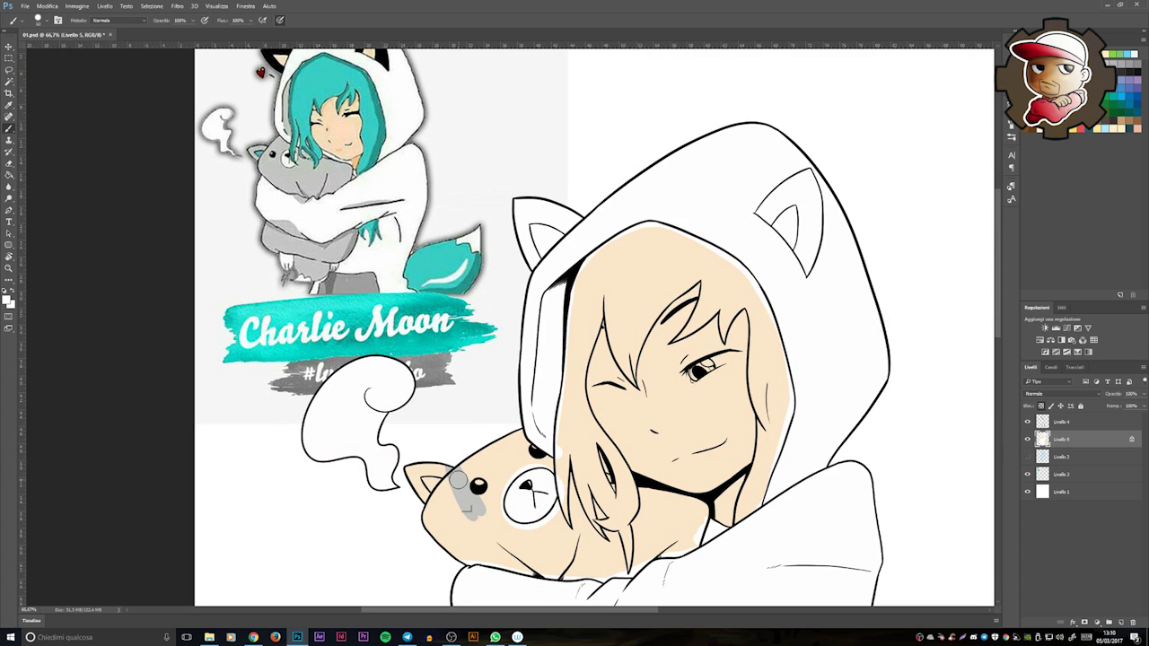
Step: Paint the edge of the plush's head light grey, fill its interior with the same grey using a Magic Wand selection, and deselect
{"action": "scroll", "coordinate": [439, 484], "scroll_direction": "up", "scroll_amount": 2}
{"action": "mouse_move", "coordinate": [585, 301]}
{"action": "left_mouse_down"}
{"action": "mouse_move", "coordinate": [574, 270]}
{"action": "mouse_move", "coordinate": [461, 192]}
{"action": "mouse_move", "coordinate": [511, 240]}
{"action": "mouse_move", "coordinate": [422, 278]}
{"action": "mouse_move", "coordinate": [392, 395]}
{"action": "mouse_move", "coordinate": [453, 433]}
{"action": "mouse_move", "coordinate": [573, 352]}
{"action": "mouse_move", "coordinate": [579, 292]}
{"action": "left_mouse_up"}
{"action": "mouse_move", "coordinate": [579, 292]}
{"action": "left_mouse_down"}
{"action": "mouse_move", "coordinate": [435, 218]}
{"action": "mouse_move", "coordinate": [603, 244]}
{"action": "mouse_move", "coordinate": [432, 231]}
{"action": "left_mouse_up"}
{"action": "mouse_move", "coordinate": [432, 232]}
{"action": "left_mouse_down"}
{"action": "mouse_move", "coordinate": [648, 300]}
{"action": "mouse_move", "coordinate": [618, 395]}
{"action": "mouse_move", "coordinate": [875, 352]}
{"action": "mouse_move", "coordinate": [812, 363]}
{"action": "mouse_move", "coordinate": [599, 455]}
{"action": "mouse_move", "coordinate": [498, 453]}
{"action": "mouse_move", "coordinate": [161, 395]}
{"action": "left_mouse_up"}
{"action": "key", "text": "w"}
{"action": "left_click", "coordinate": [344, 360]}
{"action": "key", "text": "alt+BackSpace"}
{"action": "key", "text": "ctrl+d"}
Step: Paint a light grey border around the plush's lower body, along the sleeve, the paws and the wavy lower edge
{"action": "key", "text": "b"}
{"action": "mouse_move", "coordinate": [644, 364]}
{"action": "left_mouse_down", "text": "space"}
{"action": "mouse_move", "coordinate": [676, 472]}
{"action": "mouse_move", "coordinate": [727, 285]}
{"action": "left_mouse_up", "text": "space"}
{"action": "scroll", "coordinate": [727, 284], "scroll_direction": "down", "scroll_amount": 10}
{"action": "left_click_drag", "start_coordinate": [470, 281], "coordinate": [513, 215]}
{"action": "mouse_move", "coordinate": [200, 171]}
{"action": "left_mouse_down"}
{"action": "mouse_move", "coordinate": [317, 223]}
{"action": "mouse_move", "coordinate": [433, 255]}
{"action": "mouse_move", "coordinate": [673, 251]}
{"action": "left_mouse_up"}
{"action": "left_click_drag", "start_coordinate": [503, 441], "coordinate": [569, 430]}
{"action": "mouse_move", "coordinate": [636, 338]}
{"action": "left_mouse_down"}
{"action": "mouse_move", "coordinate": [574, 478]}
{"action": "mouse_move", "coordinate": [479, 493]}
{"action": "left_mouse_up"}
{"action": "mouse_move", "coordinate": [582, 262]}
{"action": "left_mouse_down"}
{"action": "mouse_move", "coordinate": [568, 276]}
{"action": "mouse_move", "coordinate": [533, 441]}
{"action": "mouse_move", "coordinate": [411, 460]}
{"action": "mouse_move", "coordinate": [355, 453]}
{"action": "left_mouse_up"}
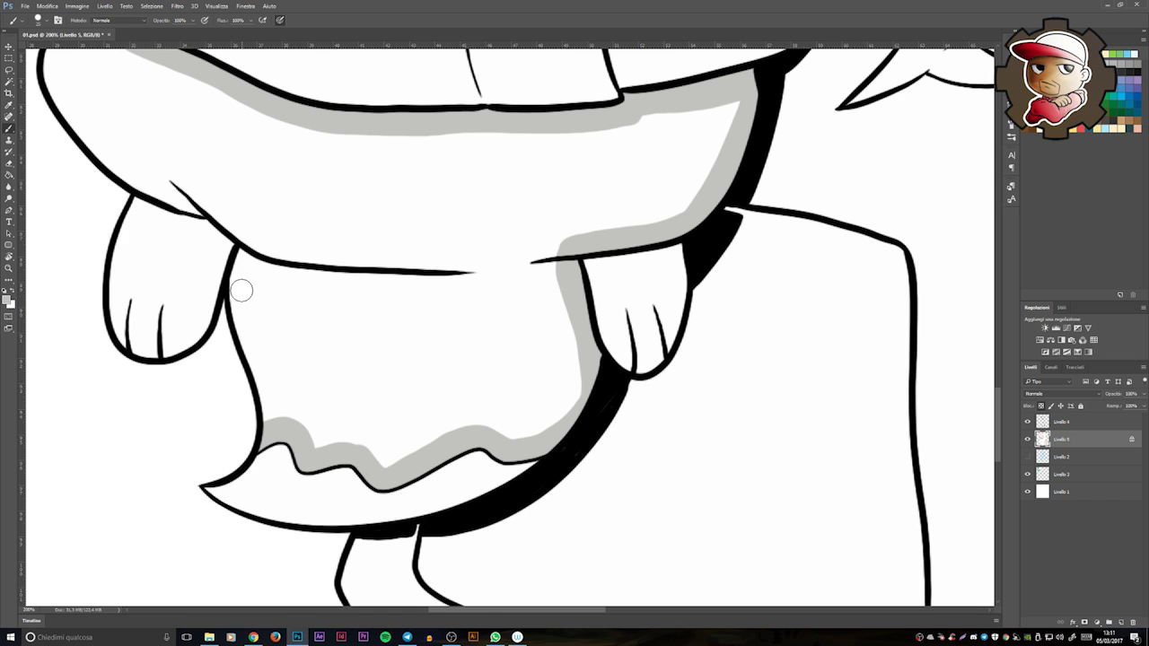
{"action": "left_click_drag", "start_coordinate": [249, 242], "coordinate": [130, 180]}
Step: Fill the enclosed lower body of the plush with light grey using the Paint Bucket
{"action": "key", "text": "g"}
{"action": "scroll", "coordinate": [476, 379], "scroll_direction": "up", "scroll_amount": 5}
{"action": "left_click", "coordinate": [479, 364]}
{"action": "key", "text": "b"}
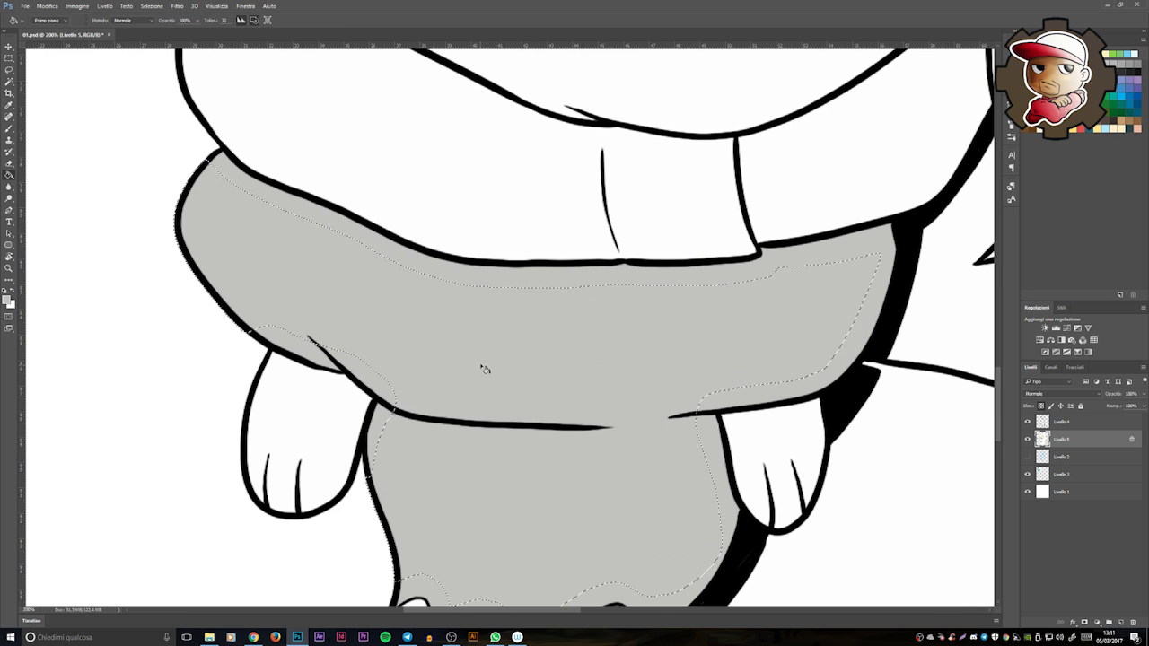
Step: Select the remaining uncoloured part of the plush with the Magic Wand, fill it with light grey and deselect
{"action": "scroll", "coordinate": [592, 372], "scroll_direction": "up", "scroll_amount": 2}
{"action": "key", "text": "h"}
{"action": "mouse_move", "coordinate": [702, 380]}
{"action": "left_mouse_down"}
{"action": "mouse_move", "coordinate": [615, 230]}
{"action": "mouse_move", "coordinate": [644, 310]}
{"action": "left_mouse_up"}
{"action": "left_click_drag", "start_coordinate": [645, 310], "coordinate": [646, 387]}
{"action": "mouse_move", "coordinate": [640, 324]}
{"action": "left_mouse_down"}
{"action": "mouse_move", "coordinate": [633, 415]}
{"action": "mouse_move", "coordinate": [593, 354]}
{"action": "mouse_move", "coordinate": [416, 440]}
{"action": "left_mouse_up"}
{"action": "mouse_move", "coordinate": [428, 528]}
{"action": "left_mouse_down"}
{"action": "mouse_move", "coordinate": [619, 454]}
{"action": "mouse_move", "coordinate": [503, 296]}
{"action": "mouse_move", "coordinate": [457, 269]}
{"action": "left_mouse_up"}
{"action": "key", "text": "w"}
{"action": "left_click", "coordinate": [600, 424]}
{"action": "key", "text": "alt+BackSpace"}
{"action": "key", "text": "ctrl+d"}
Step: Paint the pointed strands of the hair lock hanging over the plush in turquoise (#37cfc3)
{"action": "key", "text": "h"}
{"action": "key", "text": "b"}
{"action": "left_click_drag", "start_coordinate": [305, 316], "coordinate": [359, 323]}
{"action": "mouse_move", "coordinate": [683, 269]}
{"action": "left_mouse_down"}
{"action": "mouse_move", "coordinate": [360, 340]}
{"action": "mouse_move", "coordinate": [311, 387]}
{"action": "left_mouse_up"}
{"action": "mouse_move", "coordinate": [386, 569]}
{"action": "left_mouse_down"}
{"action": "mouse_move", "coordinate": [379, 352]}
{"action": "mouse_move", "coordinate": [345, 388]}
{"action": "left_mouse_up"}
{"action": "left_click_drag", "start_coordinate": [358, 280], "coordinate": [336, 365]}
{"action": "left_click_drag", "start_coordinate": [352, 503], "coordinate": [319, 190]}
{"action": "mouse_move", "coordinate": [417, 392]}
{"action": "left_mouse_down"}
{"action": "mouse_move", "coordinate": [400, 282]}
{"action": "mouse_move", "coordinate": [454, 297]}
{"action": "mouse_move", "coordinate": [453, 407]}
{"action": "mouse_move", "coordinate": [434, 414]}
{"action": "mouse_move", "coordinate": [472, 355]}
{"action": "left_mouse_up"}
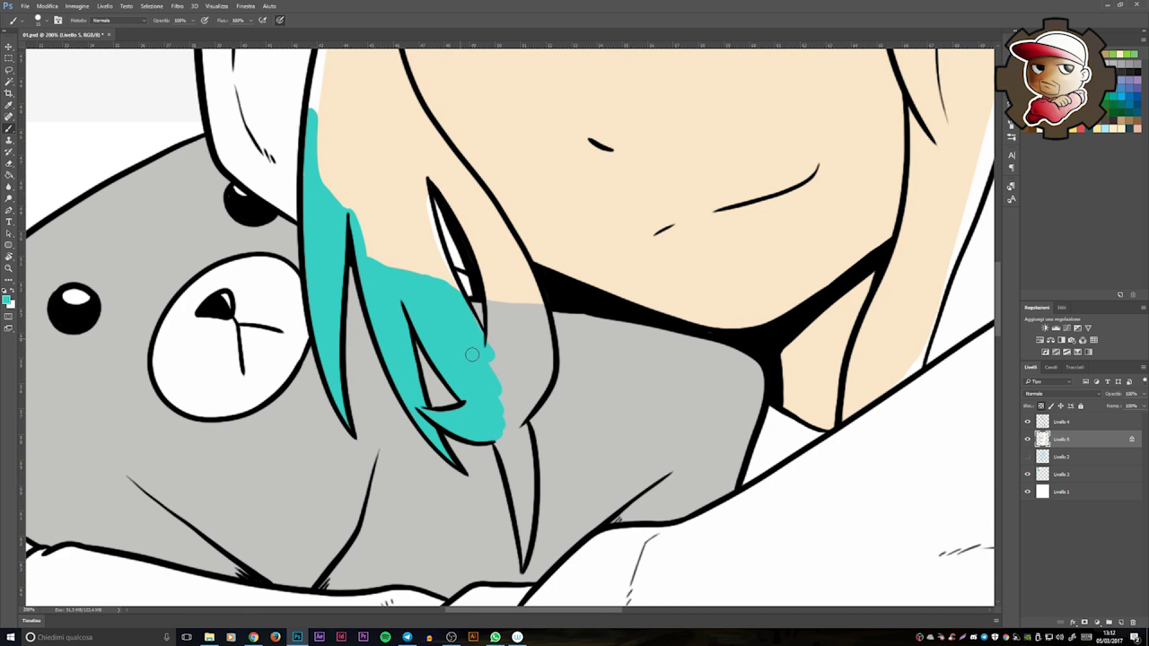
Step: Paint the lock's lowest tip, its outer curve and the area around its dark slit in turquoise
{"action": "left_click_drag", "start_coordinate": [516, 501], "coordinate": [520, 386]}
{"action": "left_click_drag", "start_coordinate": [520, 395], "coordinate": [480, 516]}
{"action": "left_click_drag", "start_coordinate": [398, 302], "coordinate": [450, 465]}
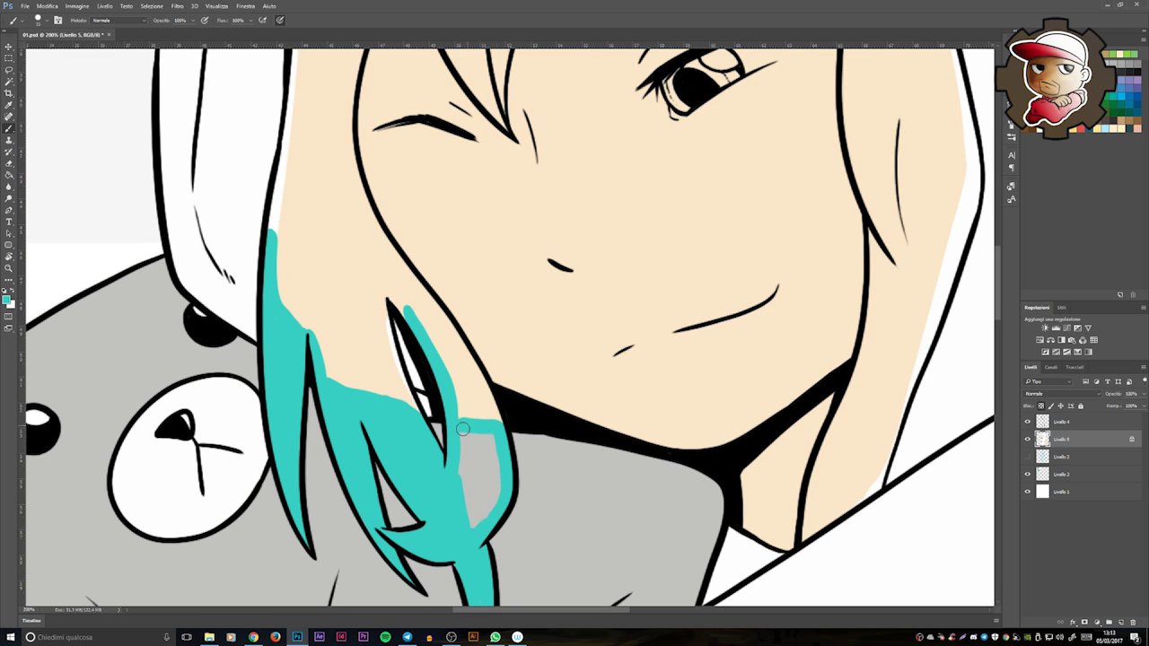
{"action": "left_click_drag", "start_coordinate": [462, 429], "coordinate": [493, 489]}
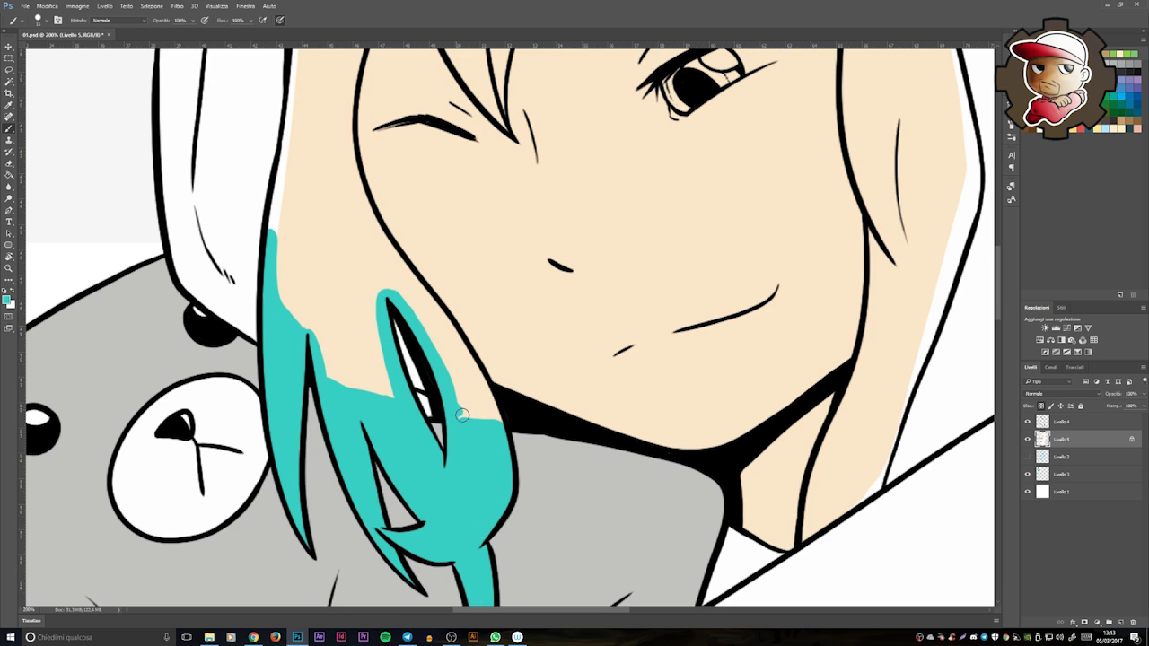
{"action": "mouse_move", "coordinate": [422, 284]}
{"action": "left_mouse_down"}
{"action": "mouse_move", "coordinate": [463, 378]}
{"action": "mouse_move", "coordinate": [462, 498]}
{"action": "mouse_move", "coordinate": [428, 263]}
{"action": "left_mouse_up"}
{"action": "left_click_drag", "start_coordinate": [375, 449], "coordinate": [355, 324]}
Step: Paint a turquoise border along the hair's edges beside the face, around the hood opening and down to the sleeve
{"action": "mouse_move", "coordinate": [431, 249]}
{"action": "left_mouse_down"}
{"action": "mouse_move", "coordinate": [378, 302]}
{"action": "mouse_move", "coordinate": [418, 441]}
{"action": "left_mouse_up"}
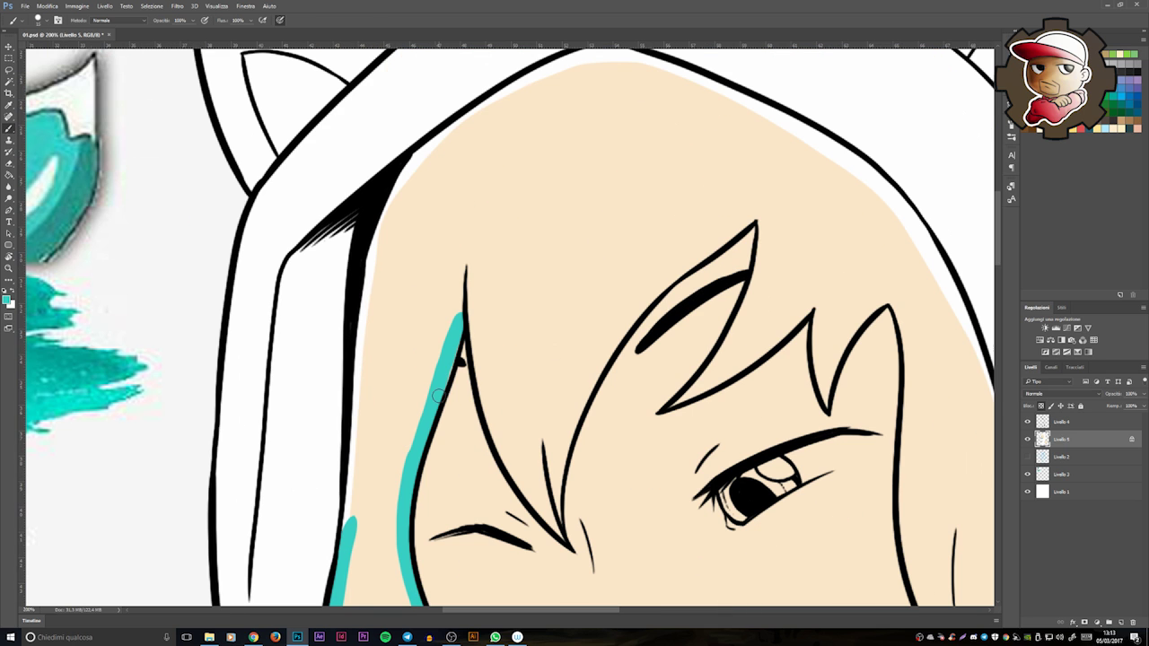
{"action": "left_click_drag", "start_coordinate": [740, 213], "coordinate": [664, 338]}
{"action": "mouse_move", "coordinate": [704, 273]}
{"action": "left_mouse_down"}
{"action": "mouse_move", "coordinate": [588, 223]}
{"action": "mouse_move", "coordinate": [749, 301]}
{"action": "mouse_move", "coordinate": [578, 356]}
{"action": "mouse_move", "coordinate": [512, 413]}
{"action": "left_mouse_up"}
{"action": "left_click_drag", "start_coordinate": [539, 413], "coordinate": [532, 323]}
{"action": "mouse_move", "coordinate": [961, 332]}
{"action": "left_mouse_down"}
{"action": "mouse_move", "coordinate": [422, 162]}
{"action": "mouse_move", "coordinate": [436, 224]}
{"action": "mouse_move", "coordinate": [496, 305]}
{"action": "left_mouse_up"}
{"action": "left_click_drag", "start_coordinate": [598, 323], "coordinate": [585, 211]}
{"action": "mouse_move", "coordinate": [492, 215]}
{"action": "left_mouse_down"}
{"action": "mouse_move", "coordinate": [529, 316]}
{"action": "mouse_move", "coordinate": [565, 484]}
{"action": "left_mouse_up"}
{"action": "left_click_drag", "start_coordinate": [565, 485], "coordinate": [575, 189]}
{"action": "mouse_move", "coordinate": [588, 144]}
{"action": "left_mouse_down"}
{"action": "mouse_move", "coordinate": [589, 205]}
{"action": "mouse_move", "coordinate": [570, 295]}
{"action": "mouse_move", "coordinate": [515, 435]}
{"action": "mouse_move", "coordinate": [574, 402]}
{"action": "left_mouse_up"}
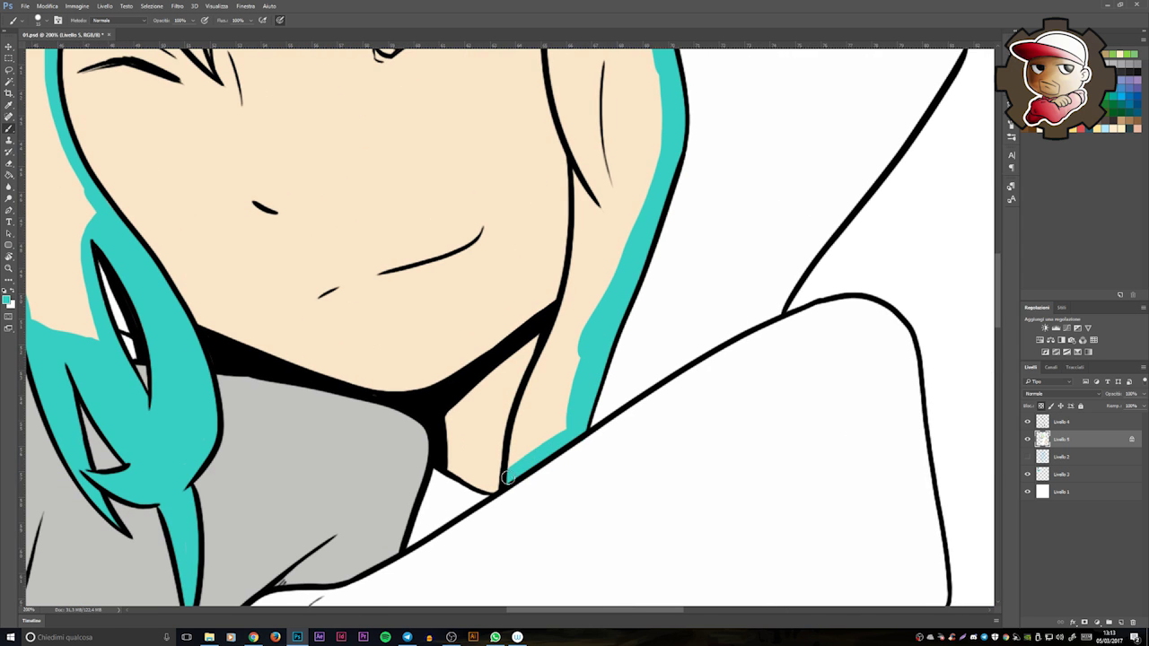
Step: Paint a turquoise border along the inner edge of the right-hand hair lock up to the fringe
{"action": "mouse_move", "coordinate": [582, 363]}
{"action": "left_mouse_down"}
{"action": "mouse_move", "coordinate": [587, 290]}
{"action": "mouse_move", "coordinate": [546, 392]}
{"action": "left_mouse_up"}
{"action": "left_click_drag", "start_coordinate": [548, 296], "coordinate": [536, 97]}
{"action": "left_click_drag", "start_coordinate": [537, 97], "coordinate": [579, 358]}
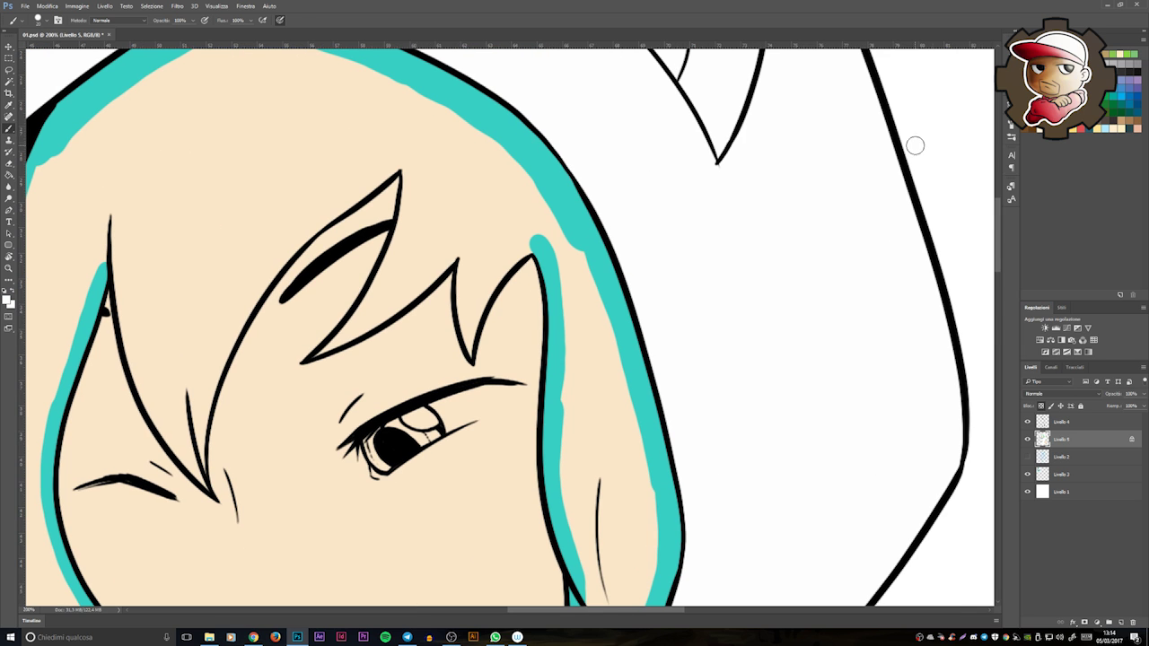
Step: Colour the open eye with a white eyeball, a pinkish inner corner and a light blue iris
{"action": "left_click_drag", "start_coordinate": [547, 422], "coordinate": [682, 332]}
{"action": "left_click_drag", "start_coordinate": [508, 383], "coordinate": [548, 372]}
{"action": "left_click", "coordinate": [8, 299]}
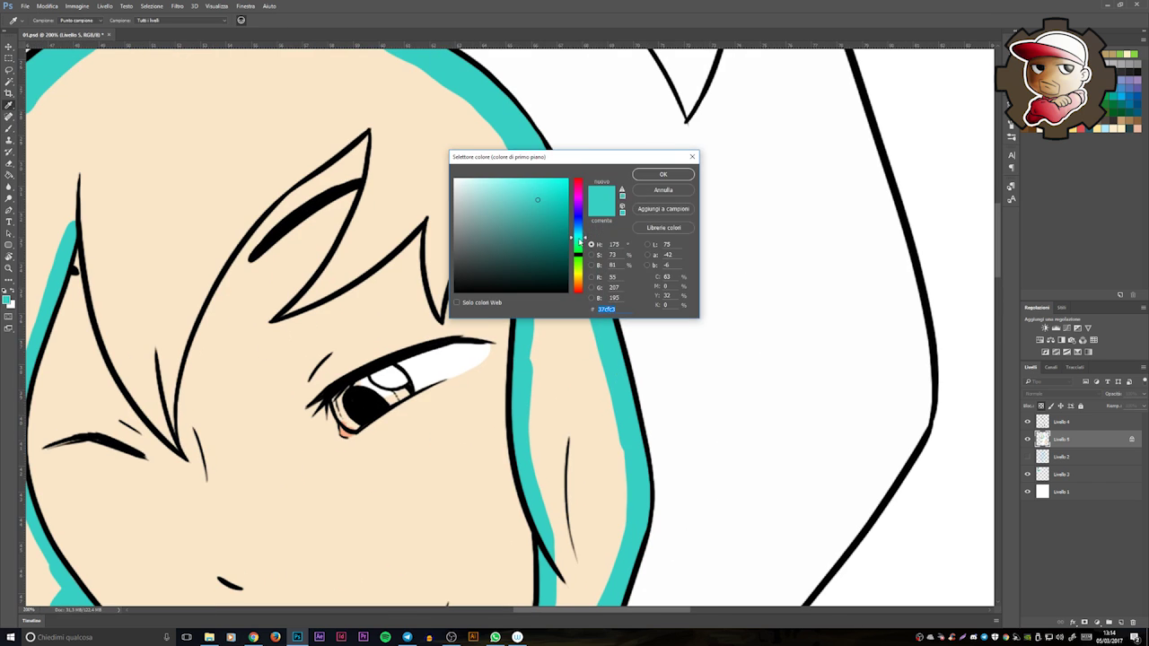
{"action": "left_click", "coordinate": [663, 174]}
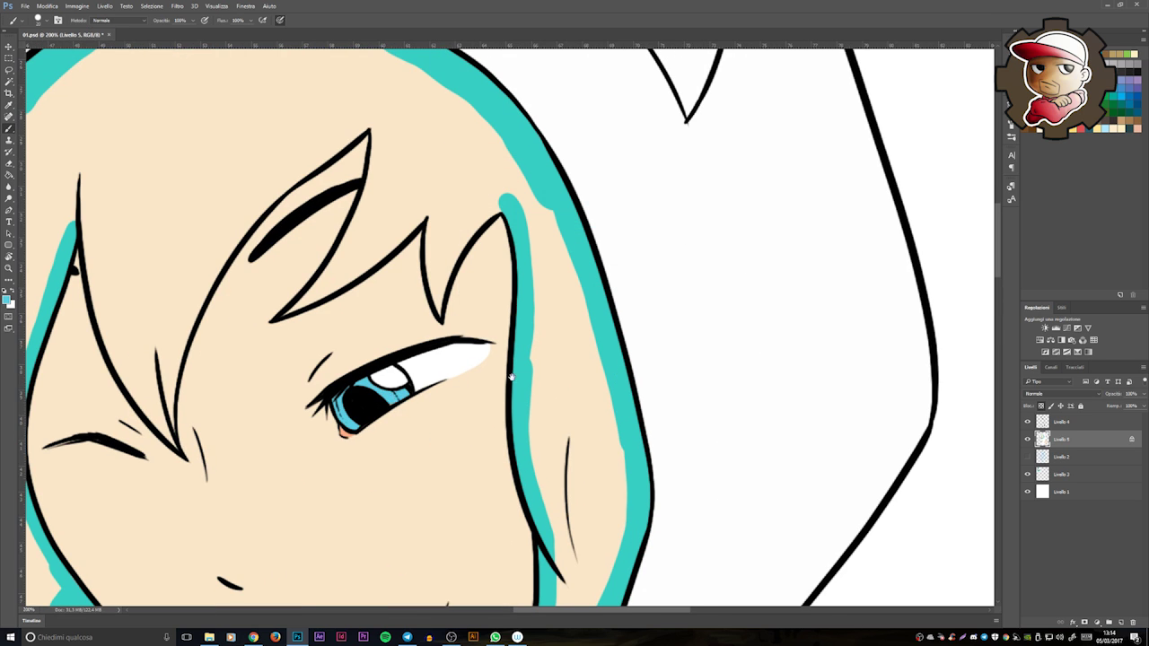
Step: Trace the upper side of the pointed fringe strands with a turquoise border, redoing the faulty stroke
{"action": "left_click_drag", "start_coordinate": [431, 352], "coordinate": [588, 402]}
{"action": "left_click_drag", "start_coordinate": [597, 357], "coordinate": [663, 248]}
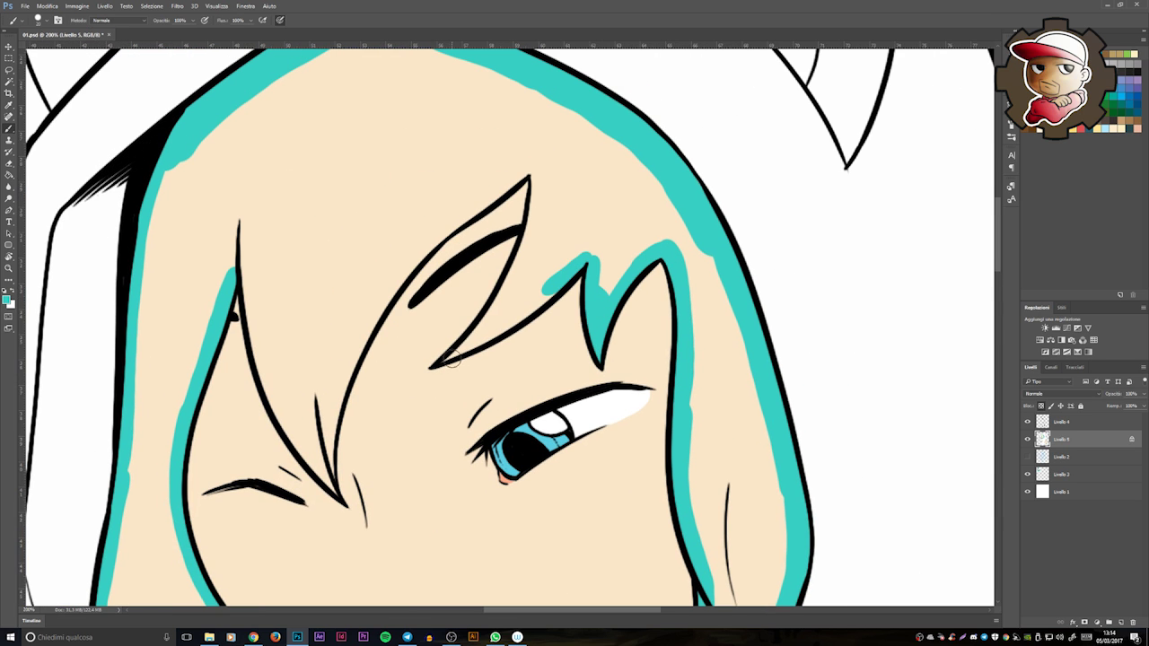
{"action": "mouse_move", "coordinate": [537, 171]}
{"action": "left_mouse_down"}
{"action": "mouse_move", "coordinate": [498, 308]}
{"action": "mouse_move", "coordinate": [646, 308]}
{"action": "left_mouse_up"}
{"action": "key", "text": "ctrl+z"}
{"action": "mouse_move", "coordinate": [669, 166]}
{"action": "left_mouse_down"}
{"action": "mouse_move", "coordinate": [551, 243]}
{"action": "mouse_move", "coordinate": [498, 328]}
{"action": "mouse_move", "coordinate": [462, 449]}
{"action": "left_mouse_up"}
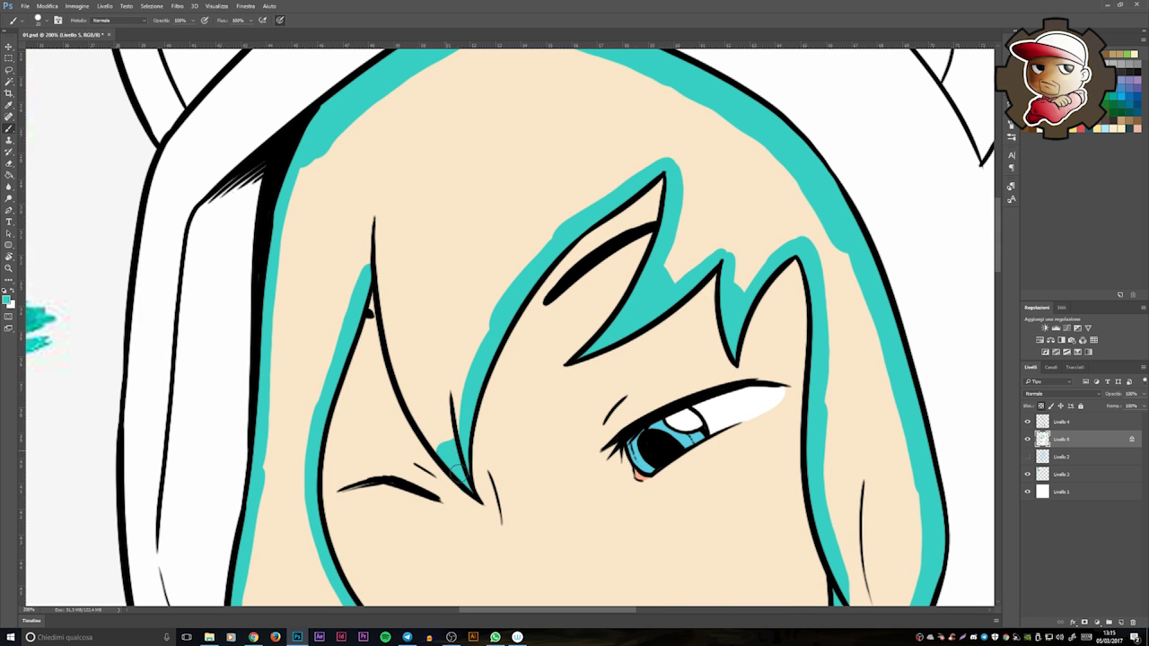
Step: Fill the enclosed hair area inside the hood with turquoise
{"action": "key", "text": "ctrl+minus"}
{"action": "key", "text": "g"}
{"action": "left_click", "coordinate": [490, 236]}
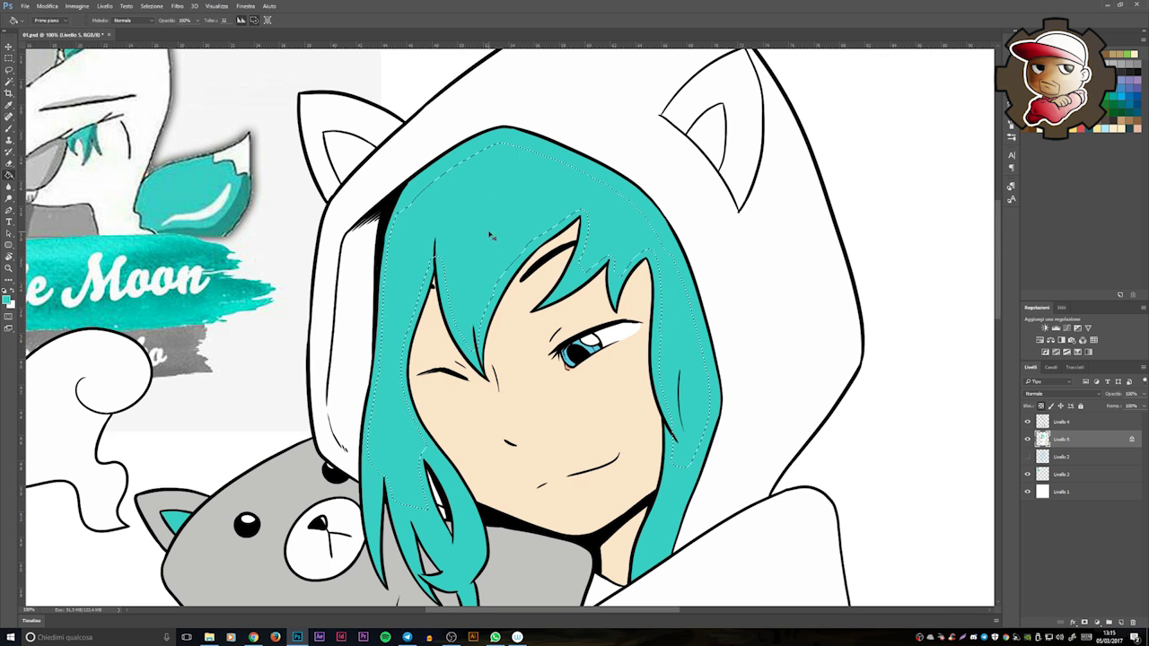
Step: Outline the hair strands emerging below the sleeve in turquoise and fill their interior with the same colour
{"action": "key", "text": "b"}
{"action": "scroll", "coordinate": [490, 236], "scroll_direction": "down", "scroll_amount": 5}
{"action": "key", "text": "ctrl+plus"}
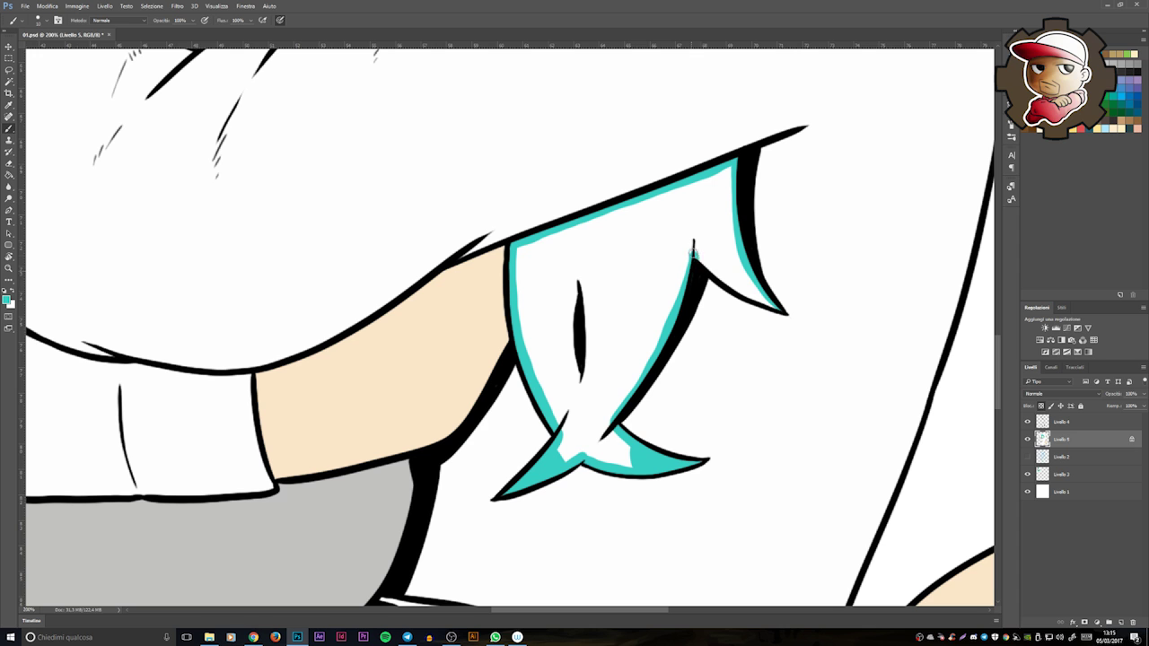
{"action": "key", "text": "g"}
{"action": "left_click", "coordinate": [700, 241]}
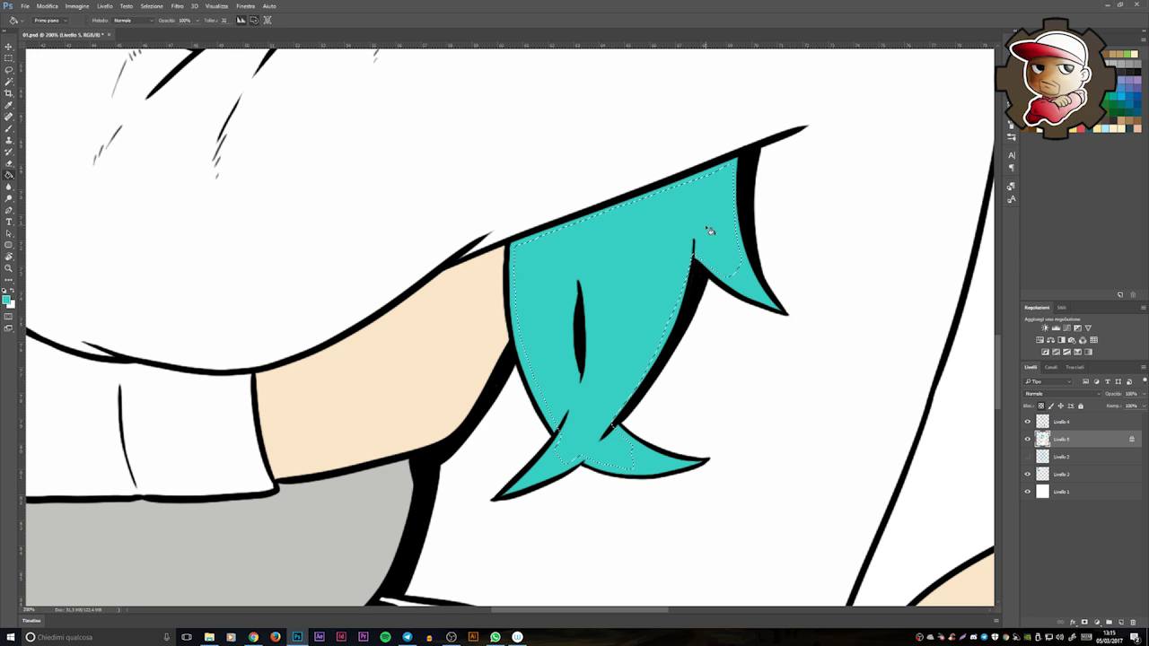
Step: Select the large tail below its white tip with the Magic Wand, fill it with turquoise and deselect
{"action": "key", "text": "ctrl+minus"}
{"action": "key", "text": "ctrl+minus"}
{"action": "key", "text": "ctrl+plus"}
{"action": "left_click_drag", "start_coordinate": [667, 167], "coordinate": [547, 431]}
{"action": "scroll", "coordinate": [585, 269], "scroll_direction": "down", "scroll_amount": 2}
{"action": "key", "text": "w"}
{"action": "left_click", "coordinate": [654, 300]}
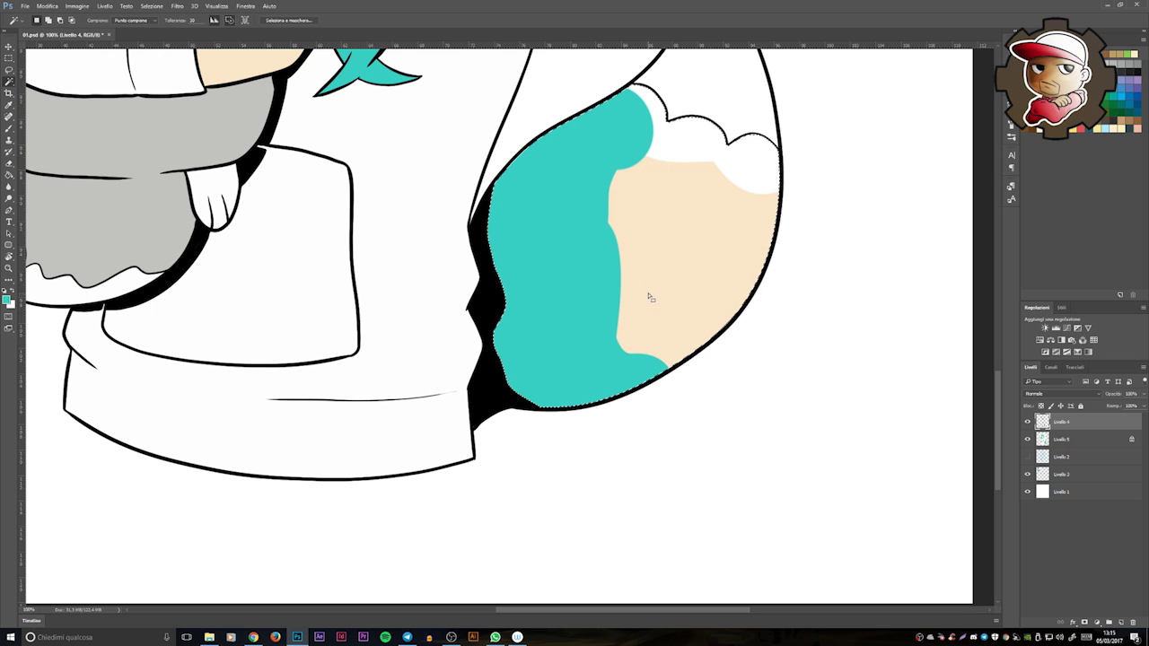
{"action": "key", "text": "g"}
{"action": "left_click", "coordinate": [714, 153]}
{"action": "key", "text": "ctrl+d"}
Step: Choose a dark charcoal grey as the foreground colour and paint the hood's right ear with it
{"action": "scroll", "coordinate": [716, 234], "scroll_direction": "up", "scroll_amount": 3}
{"action": "key", "text": "ctrl+minus"}
{"action": "key", "text": "ctrl+minus"}
{"action": "key", "text": "b"}
{"action": "key", "text": "ctrl+plus"}
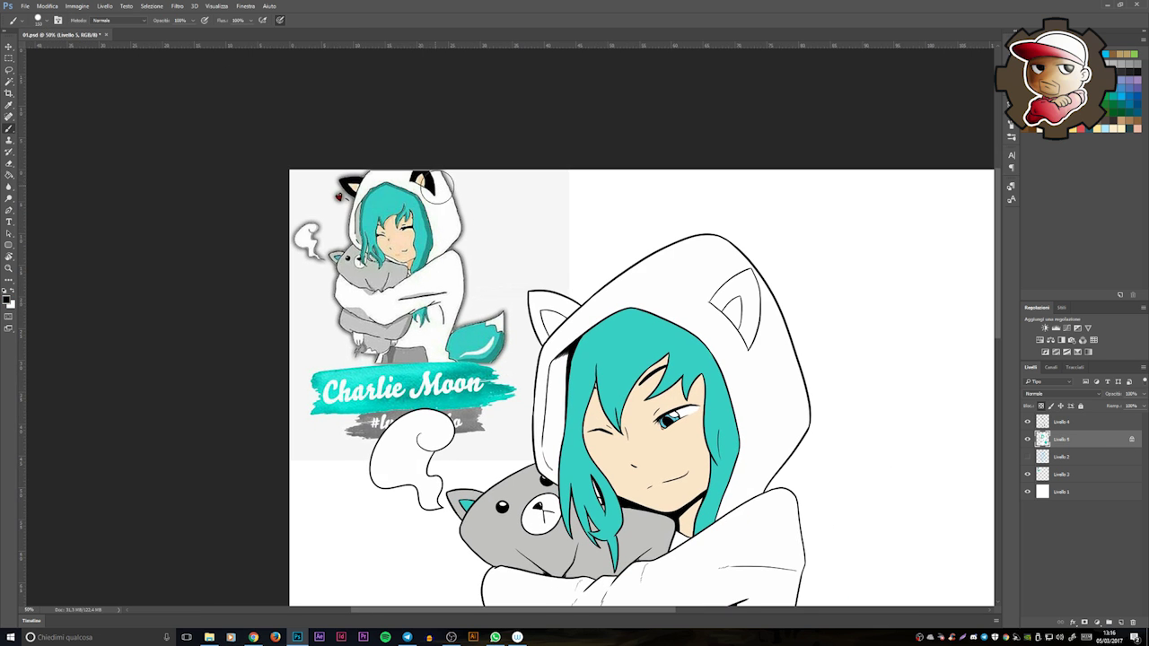
{"action": "key", "text": "ctrl+plus"}
{"action": "key", "text": "i"}
{"action": "left_click", "coordinate": [7, 299]}
{"action": "key", "text": "Return"}
{"action": "left_click", "coordinate": [7, 299]}
{"action": "left_click", "coordinate": [464, 263]}
{"action": "key", "text": "Return"}
{"action": "left_click", "coordinate": [743, 320]}
{"action": "key", "text": "ctrl+plus"}
{"action": "left_click_drag", "start_coordinate": [728, 203], "coordinate": [625, 272]}
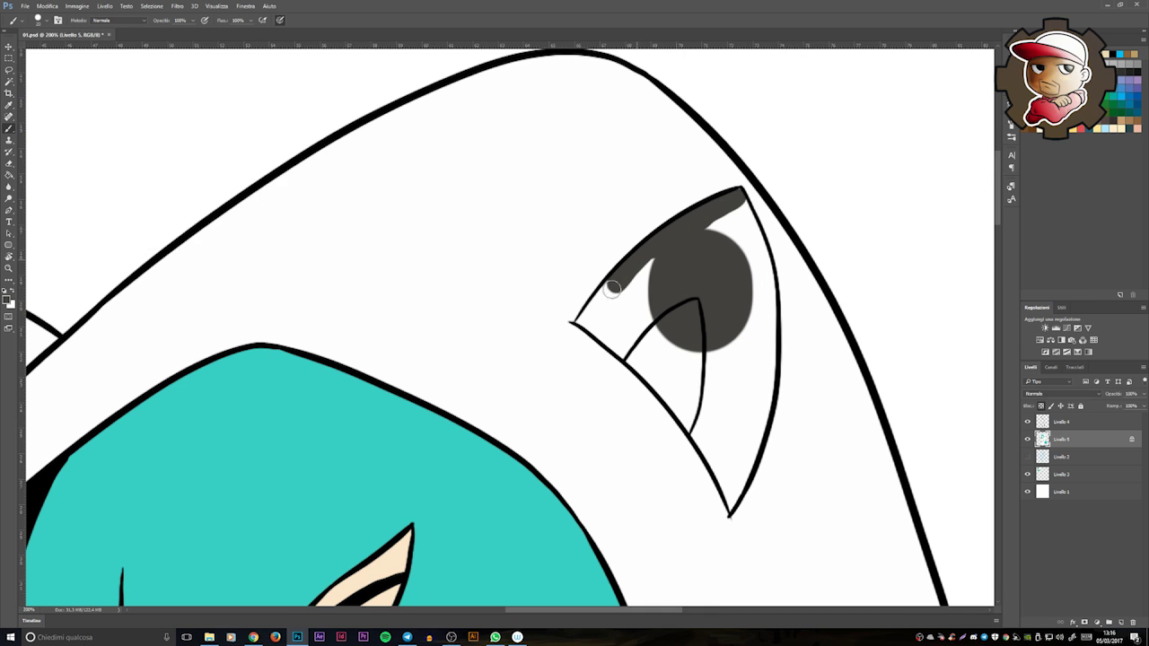
{"action": "mouse_move", "coordinate": [592, 318]}
{"action": "left_mouse_down"}
{"action": "mouse_move", "coordinate": [639, 289]}
{"action": "mouse_move", "coordinate": [668, 377]}
{"action": "left_mouse_up"}
{"action": "mouse_move", "coordinate": [729, 511]}
{"action": "left_mouse_down"}
{"action": "mouse_move", "coordinate": [763, 393]}
{"action": "mouse_move", "coordinate": [765, 286]}
{"action": "mouse_move", "coordinate": [734, 199]}
{"action": "left_mouse_up"}
{"action": "mouse_move", "coordinate": [748, 334]}
{"action": "left_mouse_down"}
{"action": "mouse_move", "coordinate": [716, 470]}
{"action": "mouse_move", "coordinate": [675, 361]}
{"action": "left_mouse_up"}
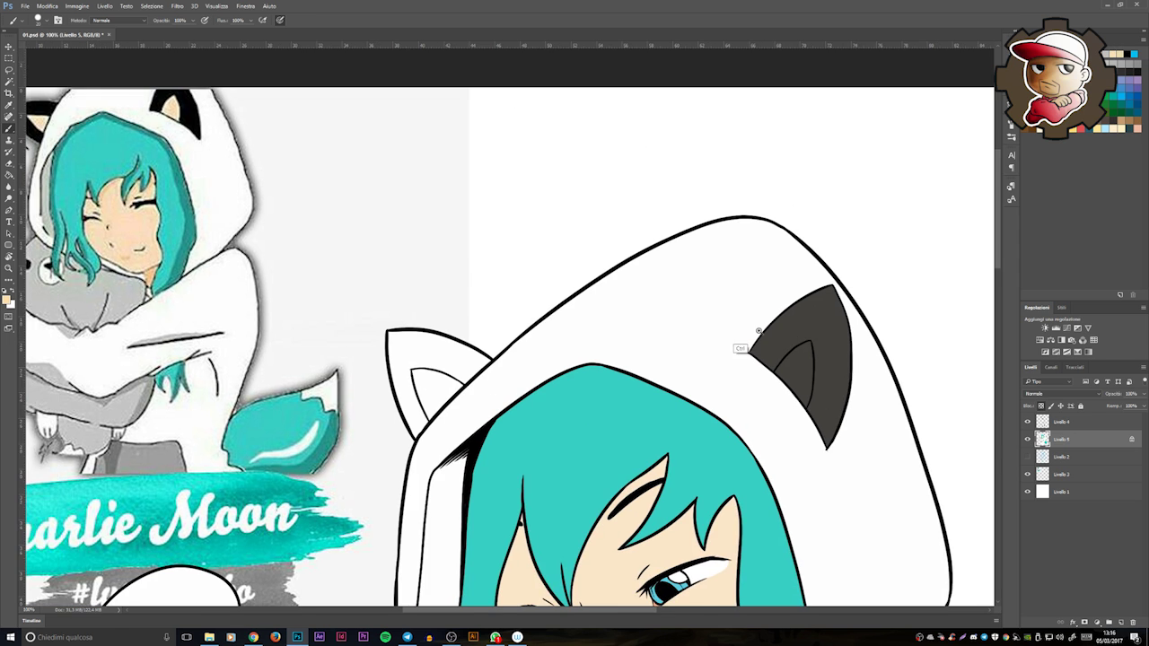
Step: Paint the hood's left ear dark charcoal grey and colour both inner ears light orange
{"action": "left_click_drag", "start_coordinate": [809, 346], "coordinate": [756, 390]}
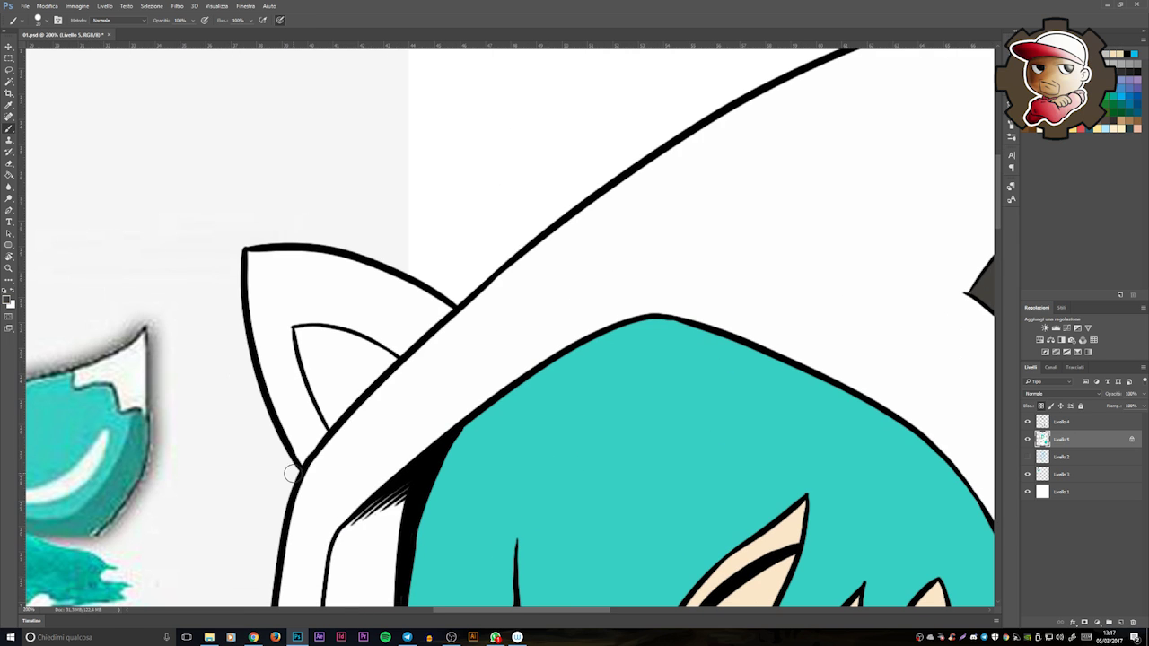
{"action": "mouse_move", "coordinate": [306, 466]}
{"action": "left_mouse_down"}
{"action": "mouse_move", "coordinate": [391, 347]}
{"action": "mouse_move", "coordinate": [425, 279]}
{"action": "mouse_move", "coordinate": [245, 408]}
{"action": "mouse_move", "coordinate": [295, 243]}
{"action": "left_mouse_up"}
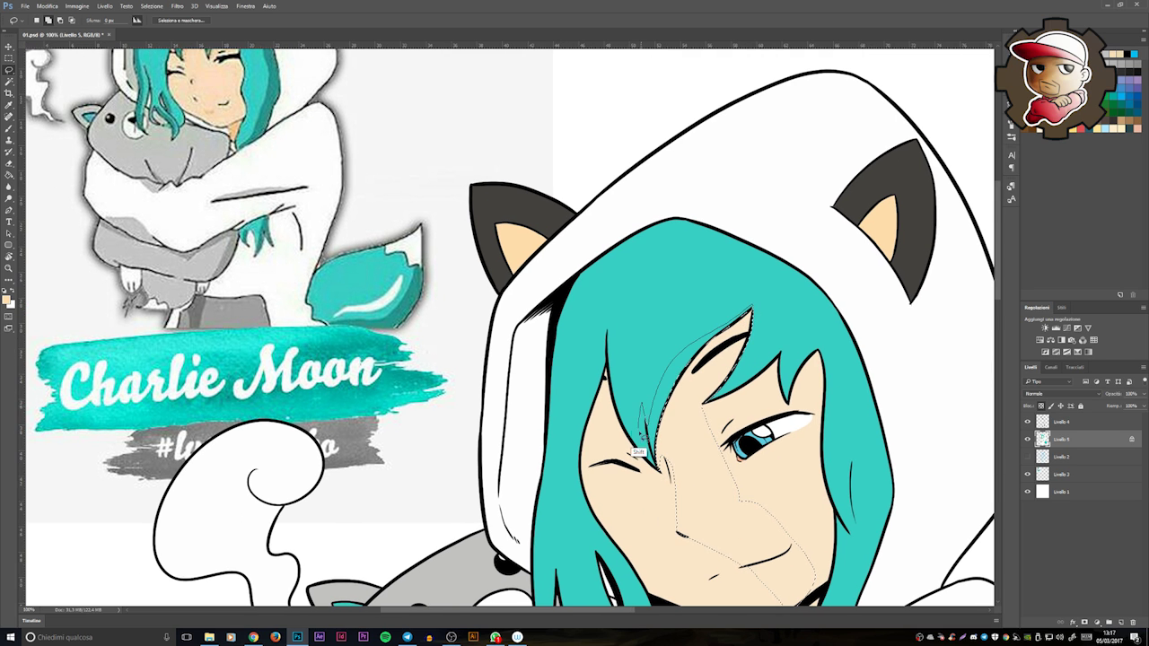
Step: Add Lasso selections for the face shadows beneath the fringe, around the open eye and on the cheek
{"action": "scroll", "coordinate": [764, 357], "scroll_direction": "down", "scroll_amount": 1}
{"action": "mouse_move", "coordinate": [769, 371]}
{"action": "left_mouse_down"}
{"action": "mouse_move", "coordinate": [718, 410]}
{"action": "mouse_move", "coordinate": [786, 386]}
{"action": "mouse_move", "coordinate": [742, 422]}
{"action": "mouse_move", "coordinate": [682, 406]}
{"action": "mouse_move", "coordinate": [692, 367]}
{"action": "mouse_move", "coordinate": [707, 399]}
{"action": "mouse_move", "coordinate": [601, 305]}
{"action": "mouse_move", "coordinate": [619, 283]}
{"action": "mouse_move", "coordinate": [579, 319]}
{"action": "mouse_move", "coordinate": [592, 299]}
{"action": "left_mouse_up"}
{"action": "mouse_move", "coordinate": [503, 302]}
{"action": "left_mouse_down"}
{"action": "mouse_move", "coordinate": [536, 321]}
{"action": "mouse_move", "coordinate": [594, 304]}
{"action": "mouse_move", "coordinate": [621, 402]}
{"action": "mouse_move", "coordinate": [544, 367]}
{"action": "mouse_move", "coordinate": [582, 350]}
{"action": "left_mouse_up"}
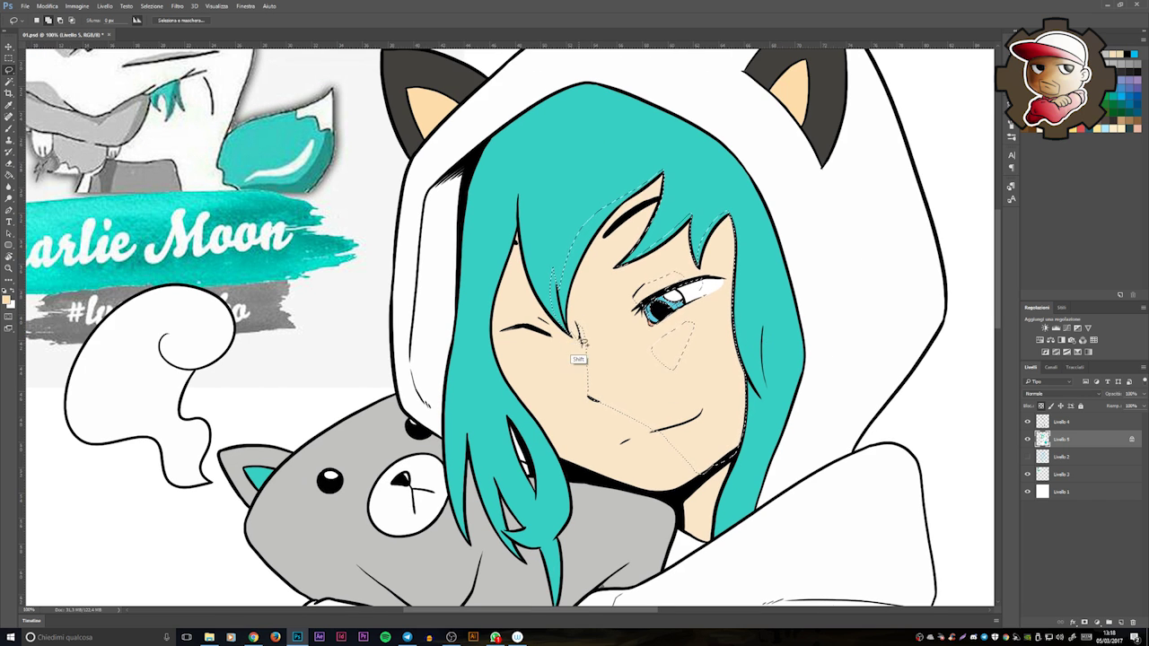
{"action": "left_click_drag", "start_coordinate": [506, 275], "coordinate": [519, 242]}
Step: Add Lasso selections for shadows around the closed eye, on the plush beside the hair lock, and on the neck
{"action": "scroll", "coordinate": [521, 332], "scroll_direction": "down", "scroll_amount": 3}
{"action": "mouse_move", "coordinate": [506, 333]}
{"action": "left_mouse_down"}
{"action": "mouse_move", "coordinate": [547, 329]}
{"action": "mouse_move", "coordinate": [572, 362]}
{"action": "left_mouse_up"}
{"action": "scroll", "coordinate": [583, 404], "scroll_direction": "left", "scroll_amount": 2}
{"action": "left_click_drag", "start_coordinate": [584, 404], "coordinate": [703, 469]}
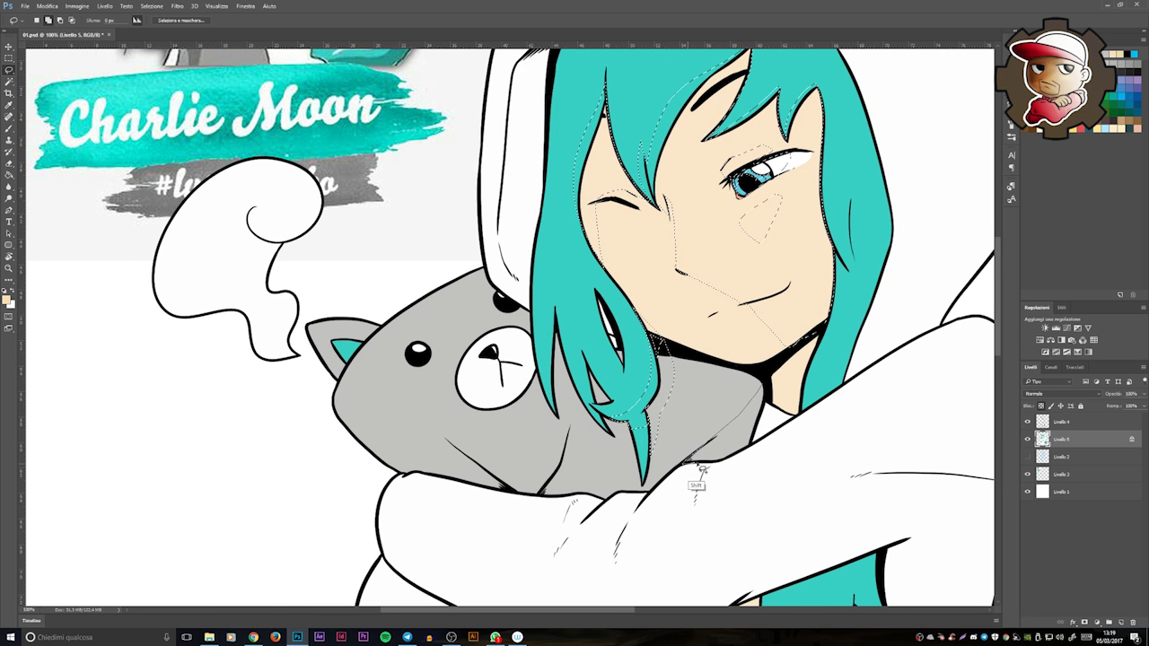
{"action": "mouse_move", "coordinate": [759, 446]}
{"action": "left_mouse_down"}
{"action": "mouse_move", "coordinate": [807, 363]}
{"action": "mouse_move", "coordinate": [803, 413]}
{"action": "mouse_move", "coordinate": [679, 461]}
{"action": "mouse_move", "coordinate": [666, 395]}
{"action": "mouse_move", "coordinate": [671, 273]}
{"action": "left_mouse_up"}
Step: Add Lasso selections for shadows on the right hair lock, the hood's inner lining and the left hair strands
{"action": "scroll", "coordinate": [803, 413], "scroll_direction": "right", "scroll_amount": 4}
{"action": "scroll", "coordinate": [803, 413], "scroll_direction": "up", "scroll_amount": 2}
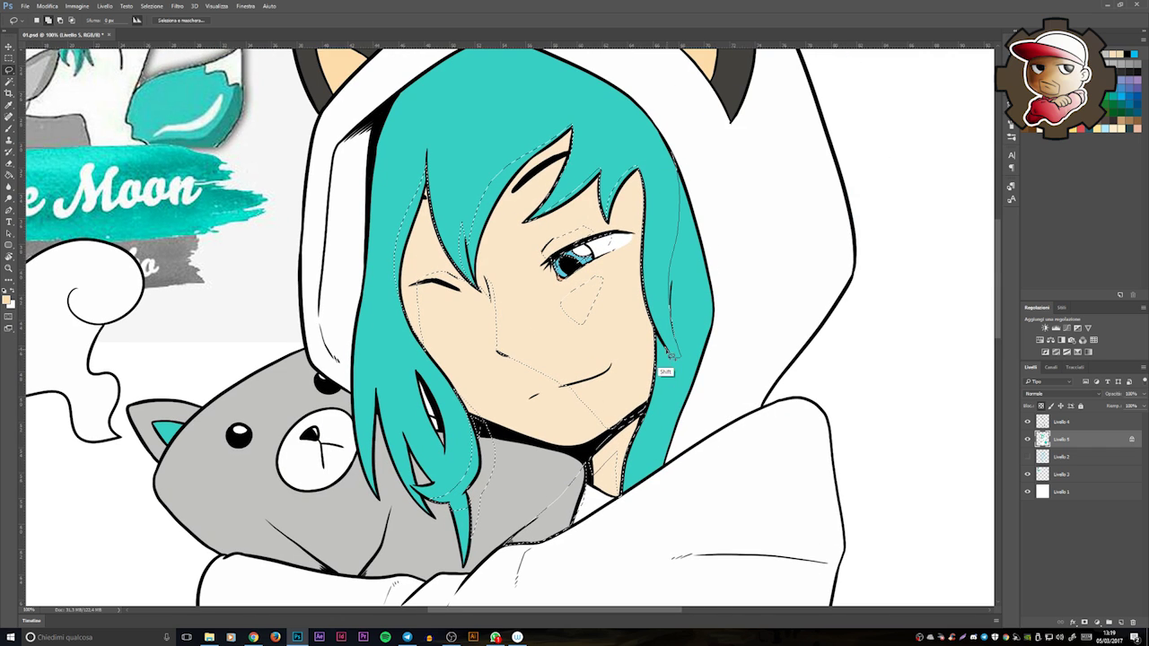
{"action": "scroll", "coordinate": [702, 235], "scroll_direction": "left", "scroll_amount": 4}
{"action": "mouse_move", "coordinate": [702, 235]}
{"action": "left_mouse_down"}
{"action": "mouse_move", "coordinate": [610, 269]}
{"action": "mouse_move", "coordinate": [537, 225]}
{"action": "mouse_move", "coordinate": [559, 321]}
{"action": "left_mouse_up"}
{"action": "scroll", "coordinate": [691, 242], "scroll_direction": "up", "scroll_amount": 2}
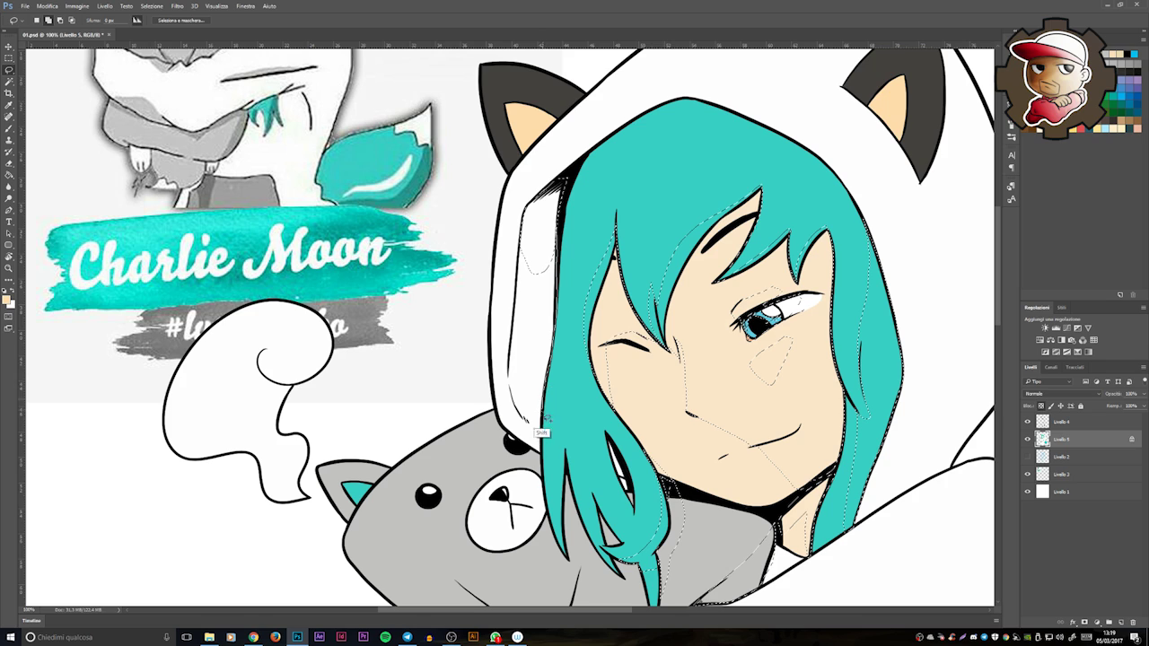
{"action": "scroll", "coordinate": [513, 370], "scroll_direction": "down", "scroll_amount": 2}
{"action": "scroll", "coordinate": [513, 371], "scroll_direction": "right", "scroll_amount": 1}
{"action": "mouse_move", "coordinate": [512, 370]}
{"action": "left_mouse_down"}
{"action": "mouse_move", "coordinate": [575, 413]}
{"action": "mouse_move", "coordinate": [554, 444]}
{"action": "mouse_move", "coordinate": [584, 524]}
{"action": "mouse_move", "coordinate": [561, 501]}
{"action": "mouse_move", "coordinate": [526, 409]}
{"action": "mouse_move", "coordinate": [655, 341]}
{"action": "mouse_move", "coordinate": [646, 346]}
{"action": "mouse_move", "coordinate": [677, 400]}
{"action": "mouse_move", "coordinate": [691, 484]}
{"action": "left_mouse_up"}
Step: Add Lasso selections for shadows along the plush's head creases and the folds on the upper sleeve
{"action": "scroll", "coordinate": [521, 417], "scroll_direction": "down", "scroll_amount": 2}
{"action": "scroll", "coordinate": [521, 417], "scroll_direction": "left", "scroll_amount": 3}
{"action": "mouse_move", "coordinate": [683, 446]}
{"action": "left_mouse_down"}
{"action": "mouse_move", "coordinate": [698, 536]}
{"action": "mouse_move", "coordinate": [667, 423]}
{"action": "mouse_move", "coordinate": [634, 368]}
{"action": "left_mouse_up"}
{"action": "scroll", "coordinate": [696, 535], "scroll_direction": "down", "scroll_amount": 2}
{"action": "scroll", "coordinate": [697, 535], "scroll_direction": "left", "scroll_amount": 2}
Step: Add Lasso selections for shadows along the edges of the smoke cloud
{"action": "scroll", "coordinate": [666, 422], "scroll_direction": "up", "scroll_amount": 6}
{"action": "scroll", "coordinate": [666, 422], "scroll_direction": "left", "scroll_amount": 4}
{"action": "mouse_move", "coordinate": [570, 402]}
{"action": "left_mouse_down"}
{"action": "mouse_move", "coordinate": [608, 479]}
{"action": "mouse_move", "coordinate": [682, 392]}
{"action": "mouse_move", "coordinate": [854, 502]}
{"action": "mouse_move", "coordinate": [848, 363]}
{"action": "mouse_move", "coordinate": [530, 537]}
{"action": "left_mouse_up"}
Step: Add Lasso selections for shadows around the elbow, along the upper sleeve's lower edge, and on the bare forearm
{"action": "scroll", "coordinate": [607, 479], "scroll_direction": "down", "scroll_amount": 2}
{"action": "scroll", "coordinate": [607, 480], "scroll_direction": "left", "scroll_amount": 1}
{"action": "scroll", "coordinate": [844, 364], "scroll_direction": "down", "scroll_amount": 6}
{"action": "scroll", "coordinate": [844, 365], "scroll_direction": "right", "scroll_amount": 10}
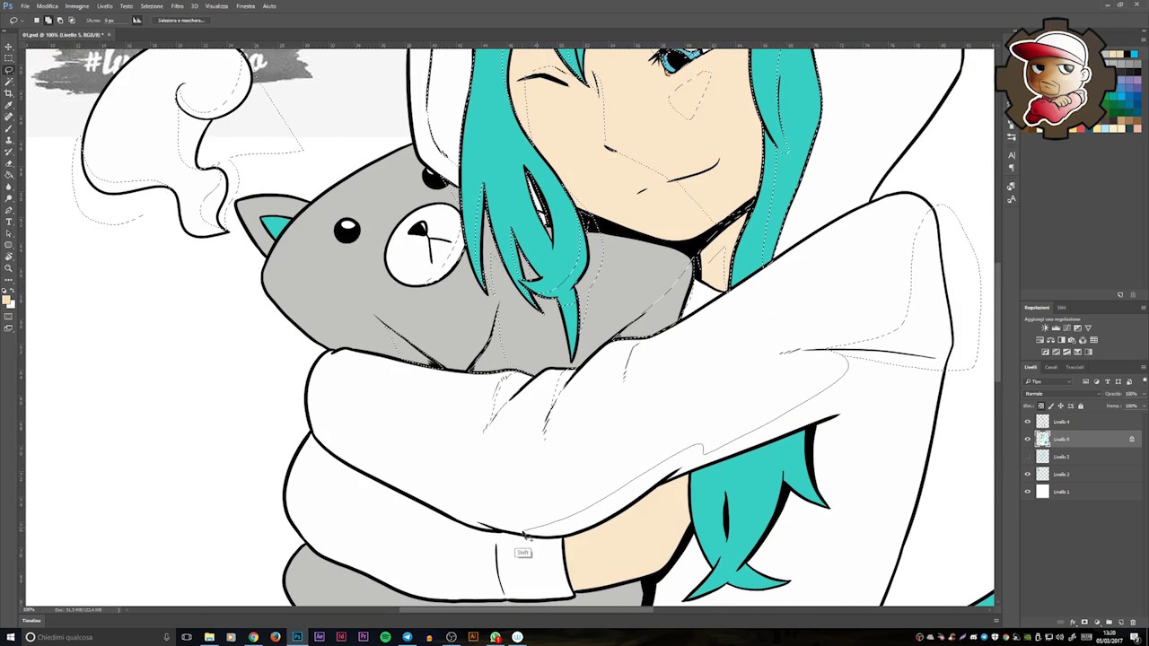
{"action": "scroll", "coordinate": [839, 491], "scroll_direction": "down", "scroll_amount": 5}
{"action": "scroll", "coordinate": [840, 490], "scroll_direction": "right", "scroll_amount": 3}
{"action": "mouse_move", "coordinate": [840, 491]}
{"action": "left_mouse_down"}
{"action": "mouse_move", "coordinate": [682, 297]}
{"action": "mouse_move", "coordinate": [686, 282]}
{"action": "mouse_move", "coordinate": [648, 399]}
{"action": "mouse_move", "coordinate": [613, 391]}
{"action": "mouse_move", "coordinate": [629, 319]}
{"action": "mouse_move", "coordinate": [617, 358]}
{"action": "mouse_move", "coordinate": [761, 359]}
{"action": "mouse_move", "coordinate": [578, 471]}
{"action": "left_mouse_up"}
Step: Add Lasso selections for shadows on the hoodie beside the plush and along the inner edges of the pocket
{"action": "scroll", "coordinate": [613, 391], "scroll_direction": "down", "scroll_amount": 2}
{"action": "scroll", "coordinate": [613, 391], "scroll_direction": "left", "scroll_amount": 2}
{"action": "scroll", "coordinate": [587, 359], "scroll_direction": "down", "scroll_amount": 3}
{"action": "scroll", "coordinate": [587, 359], "scroll_direction": "left", "scroll_amount": 4}
{"action": "scroll", "coordinate": [770, 408], "scroll_direction": "down", "scroll_amount": 2}
{"action": "scroll", "coordinate": [770, 408], "scroll_direction": "left", "scroll_amount": 1}
{"action": "mouse_move", "coordinate": [770, 408]}
{"action": "left_mouse_down"}
{"action": "mouse_move", "coordinate": [750, 398]}
{"action": "mouse_move", "coordinate": [802, 359]}
{"action": "left_mouse_up"}
Step: Add Lasso selections for shadows on the hoodie's hem and along the outer side of the tail
{"action": "scroll", "coordinate": [750, 398], "scroll_direction": "right", "scroll_amount": 2}
{"action": "scroll", "coordinate": [750, 398], "scroll_direction": "up", "scroll_amount": 1}
{"action": "mouse_move", "coordinate": [758, 455]}
{"action": "left_mouse_down"}
{"action": "mouse_move", "coordinate": [862, 335]}
{"action": "mouse_move", "coordinate": [737, 330]}
{"action": "mouse_move", "coordinate": [754, 440]}
{"action": "left_mouse_up"}
{"action": "scroll", "coordinate": [861, 336], "scroll_direction": "right", "scroll_amount": 4}
{"action": "scroll", "coordinate": [757, 508], "scroll_direction": "right", "scroll_amount": 4}
{"action": "mouse_move", "coordinate": [757, 508]}
{"action": "left_mouse_down"}
{"action": "mouse_move", "coordinate": [826, 346]}
{"action": "mouse_move", "coordinate": [549, 505]}
{"action": "mouse_move", "coordinate": [849, 411]}
{"action": "mouse_move", "coordinate": [725, 519]}
{"action": "mouse_move", "coordinate": [701, 394]}
{"action": "left_mouse_up"}
{"action": "key", "text": "ctrl+minus"}
{"action": "key", "text": "ctrl+minus"}
{"action": "key", "text": "ctrl+minus"}
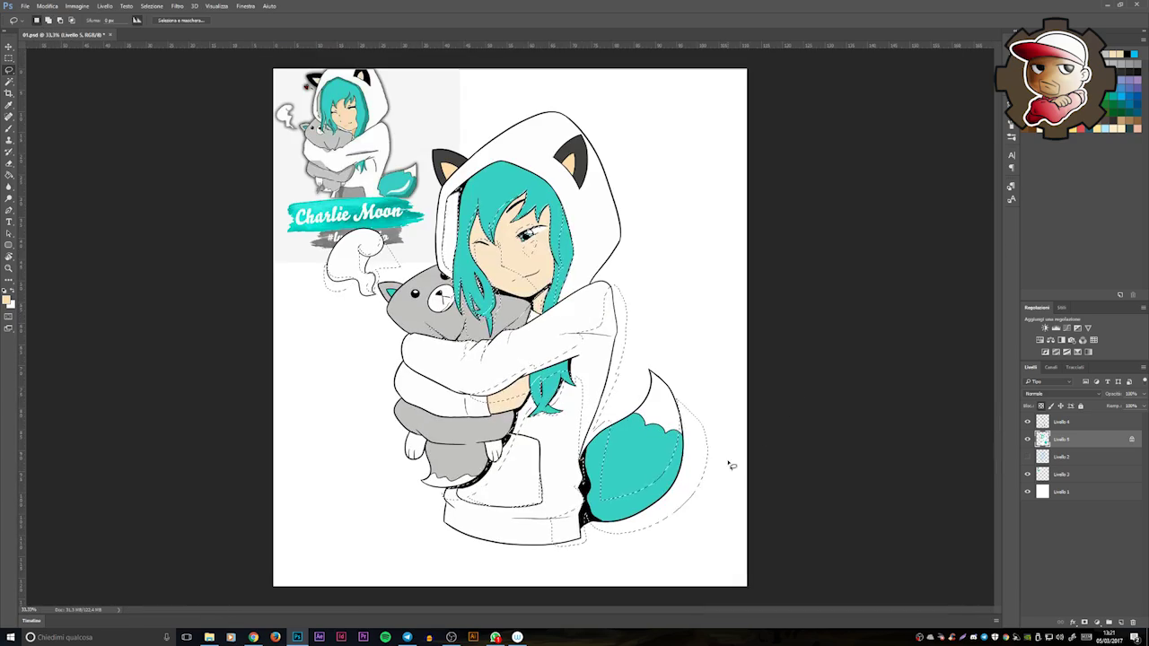
Step: Add Lasso selections for shadows on the hood's lower edge and beneath the right cat ear
{"action": "key", "text": "ctrl+plus"}
{"action": "key", "text": "ctrl+plus"}
{"action": "mouse_move", "coordinate": [743, 310]}
{"action": "left_mouse_down"}
{"action": "mouse_move", "coordinate": [718, 513]}
{"action": "mouse_move", "coordinate": [737, 303]}
{"action": "left_mouse_up"}
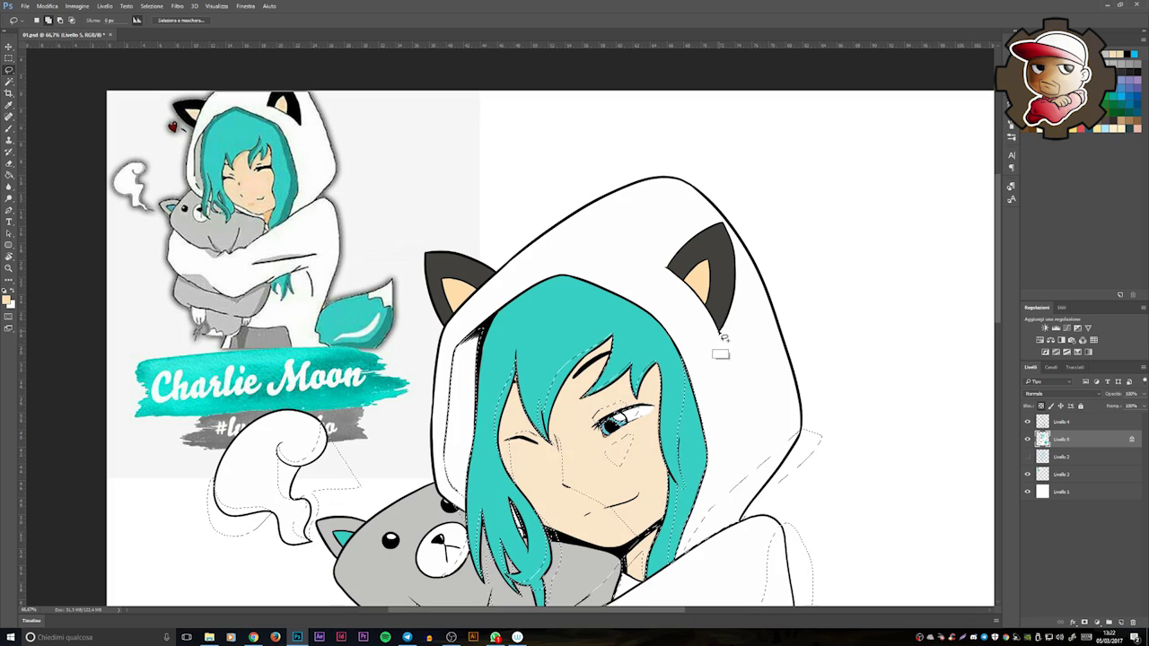
{"action": "key", "text": "ctrl+minus"}
Step: Darken all selected shadow areas with Hue/Saturation, raising saturation and lowering lightness, and clear the selection
{"action": "right_click", "coordinate": [845, 369]}
{"action": "key", "text": "Escape"}
{"action": "key", "text": "ctrl+u"}
{"action": "mouse_move", "coordinate": [795, 271]}
{"action": "left_mouse_down"}
{"action": "mouse_move", "coordinate": [805, 271]}
{"action": "mouse_move", "coordinate": [791, 292]}
{"action": "mouse_move", "coordinate": [807, 272]}
{"action": "left_mouse_up"}
{"action": "key", "text": "ctrl+minus"}
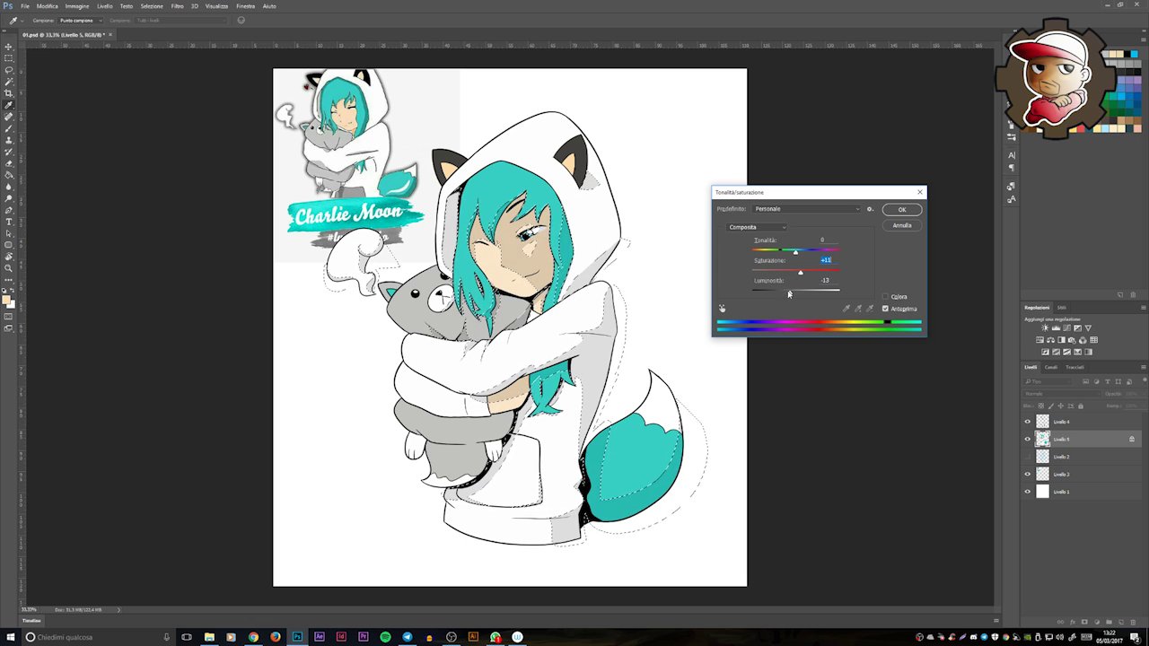
{"action": "key", "text": "Return"}
{"action": "key", "text": "ctrl+d"}
Step: Select the hoodie's whole front pocket with the Lasso, following its outline and the plush's edge
{"action": "scroll", "coordinate": [496, 465], "scroll_direction": "up", "scroll_amount": 4}
{"action": "left_click_drag", "start_coordinate": [588, 199], "coordinate": [770, 276]}
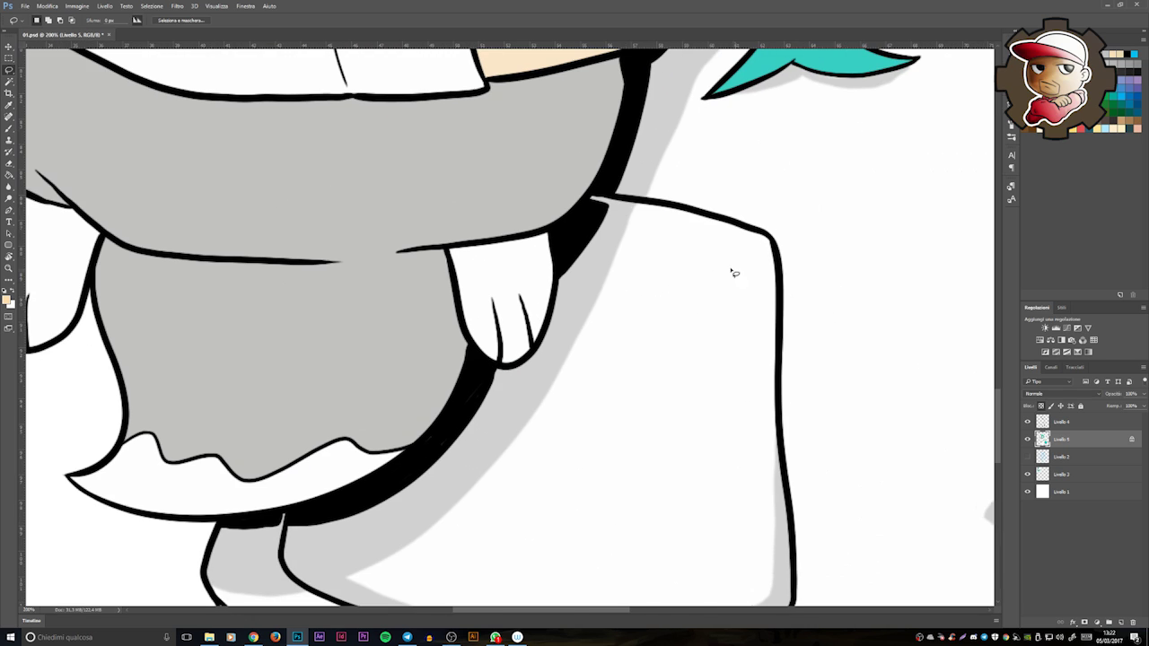
{"action": "left_click_drag", "start_coordinate": [648, 205], "coordinate": [590, 199]}
{"action": "scroll", "coordinate": [591, 199], "scroll_direction": "down", "scroll_amount": 3}
{"action": "scroll", "coordinate": [590, 199], "scroll_direction": "right", "scroll_amount": 2}
{"action": "left_click_drag", "start_coordinate": [485, 55], "coordinate": [457, 139]}
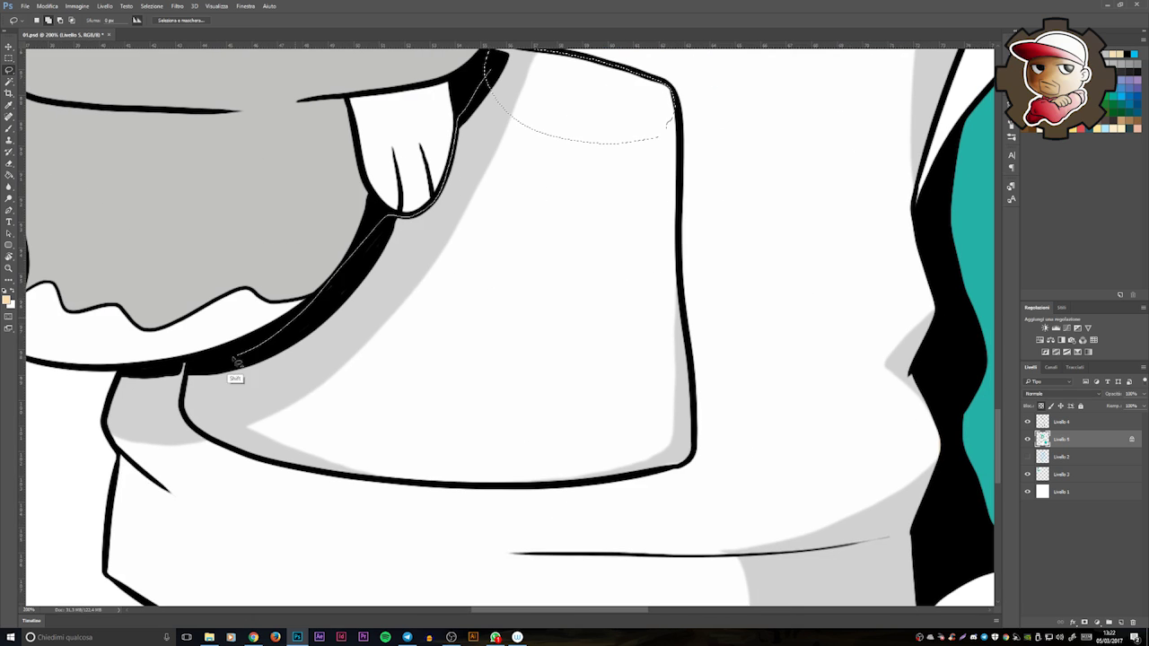
{"action": "mouse_move", "coordinate": [229, 453]}
{"action": "left_mouse_down"}
{"action": "mouse_move", "coordinate": [502, 480]}
{"action": "mouse_move", "coordinate": [692, 440]}
{"action": "mouse_move", "coordinate": [692, 397]}
{"action": "mouse_move", "coordinate": [622, 485]}
{"action": "left_mouse_up"}
Step: Darken the selected front pocket by lowering its lightness with Hue/Saturation
{"action": "key", "text": "ctrl+minus"}
{"action": "key", "text": "ctrl+minus"}
{"action": "key", "text": "ctrl+u"}
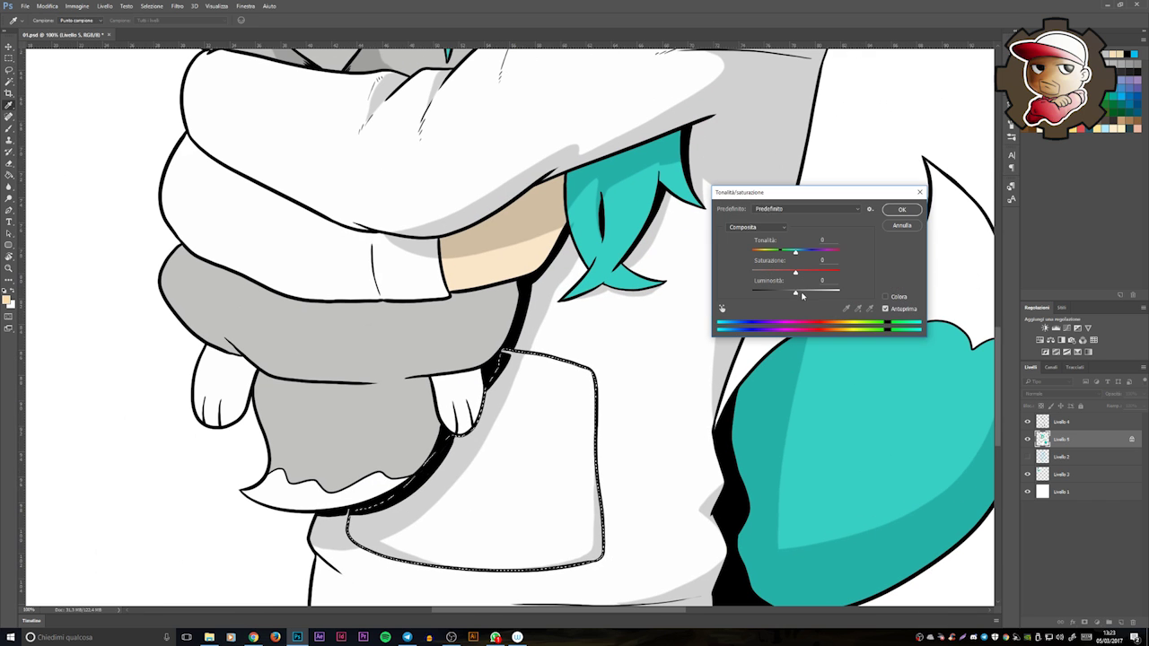
{"action": "key", "text": "Return"}
Step: Paint a light grey Brush shadow on the lower sleeve along the upper sleeve's edge
{"action": "key", "text": "ctrl+minus"}
{"action": "key", "text": "ctrl+plus"}
{"action": "key", "text": "ctrl+plus"}
{"action": "key", "text": "ctrl+plus"}
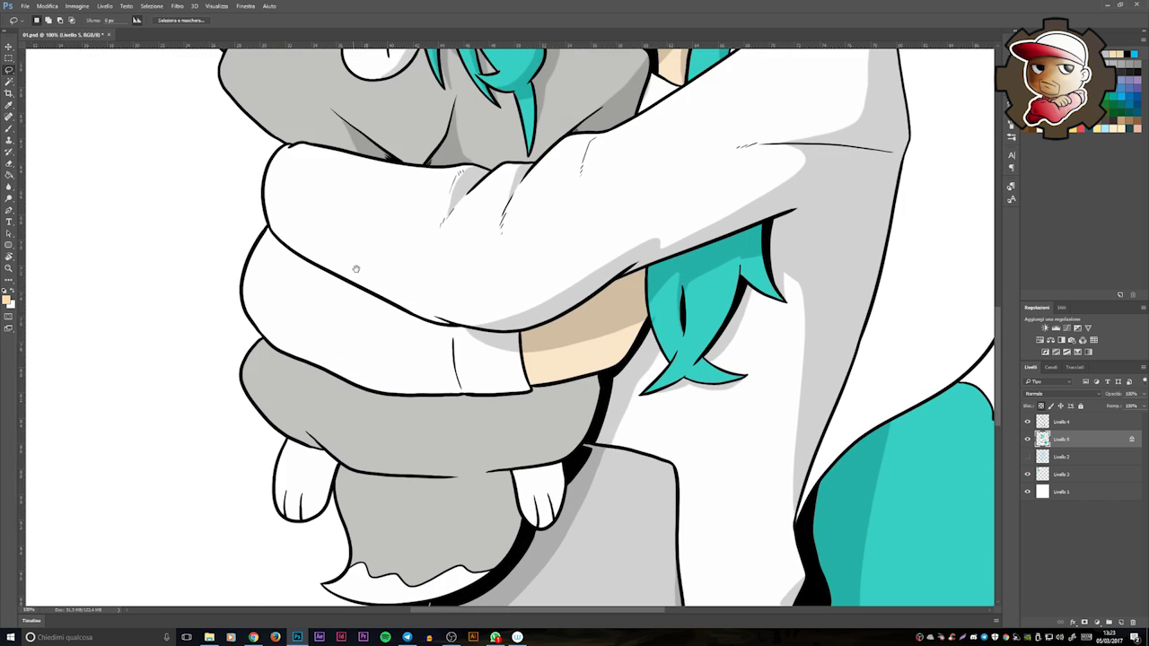
{"action": "key", "text": "b"}
{"action": "scroll", "coordinate": [530, 387], "scroll_direction": "down", "scroll_amount": 3}
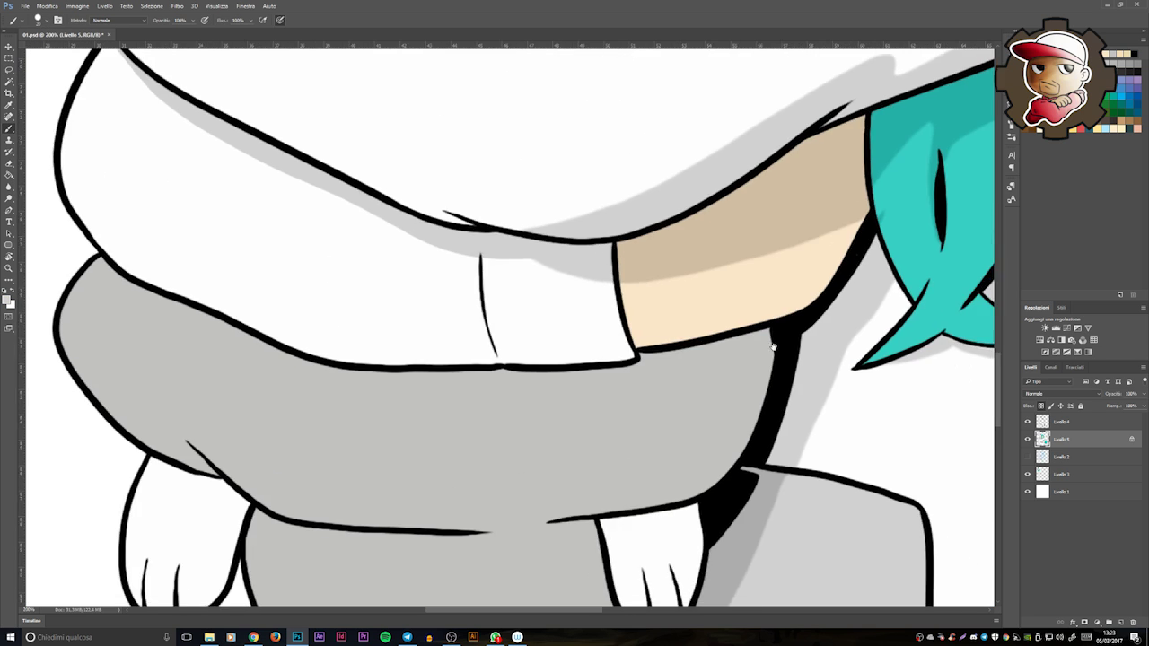
Step: Paint a darker grey Brush shadow across the plush's body just beneath the lower sleeve and forearm
{"action": "key", "text": "ctrl+minus"}
{"action": "key", "text": "ctrl+minus"}
{"action": "key", "text": "ctrl+plus"}
{"action": "key", "text": "ctrl+plus"}
{"action": "mouse_move", "coordinate": [130, 247]}
{"action": "left_mouse_down"}
{"action": "mouse_move", "coordinate": [776, 336]}
{"action": "mouse_move", "coordinate": [729, 333]}
{"action": "left_mouse_up"}
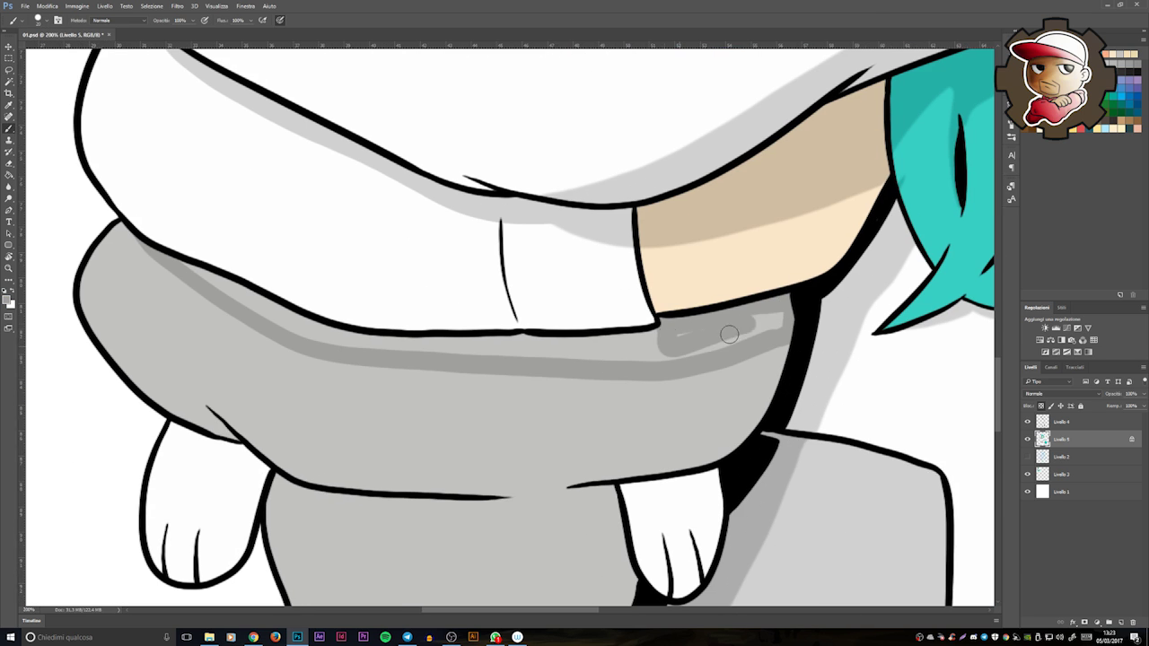
{"action": "left_click_drag", "start_coordinate": [179, 276], "coordinate": [330, 337]}
Step: Paint Brush shadows on the tops of the plush's white paws and on the grey area beneath its body fold
{"action": "scroll", "coordinate": [616, 348], "scroll_direction": "down", "scroll_amount": 2}
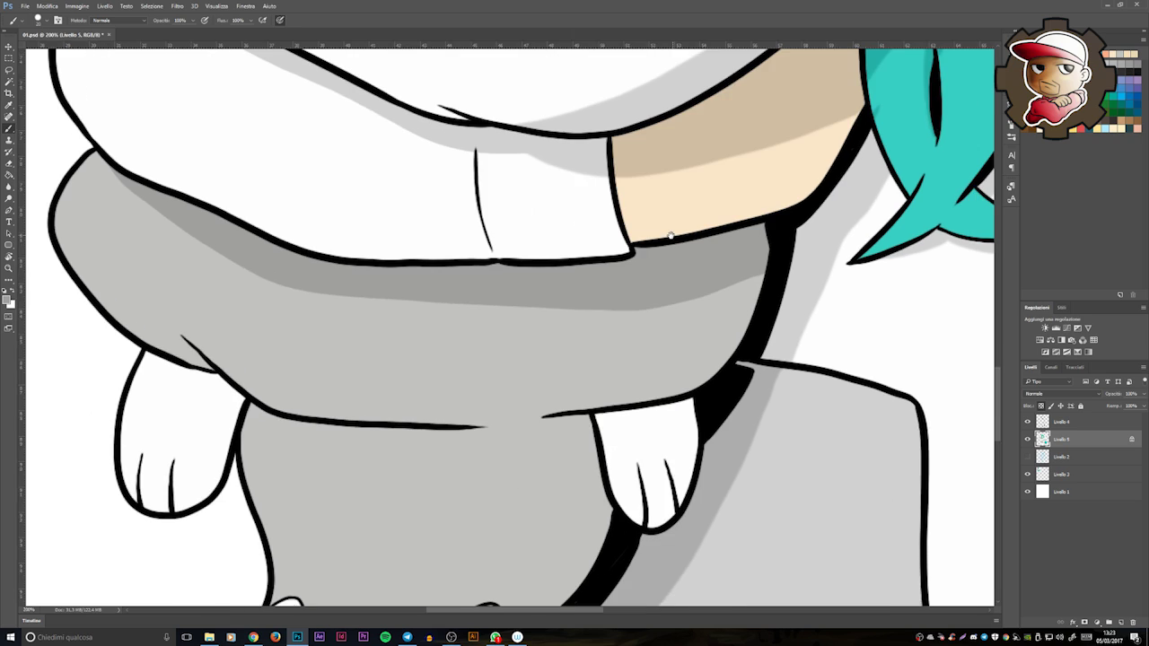
{"action": "left_click_drag", "start_coordinate": [195, 380], "coordinate": [107, 334]}
{"action": "scroll", "coordinate": [359, 341], "scroll_direction": "down", "scroll_amount": 2}
{"action": "mouse_move", "coordinate": [431, 333]}
{"action": "left_mouse_down"}
{"action": "mouse_move", "coordinate": [316, 323]}
{"action": "mouse_move", "coordinate": [275, 355]}
{"action": "left_mouse_up"}
{"action": "scroll", "coordinate": [569, 351], "scroll_direction": "left", "scroll_amount": 2}
{"action": "scroll", "coordinate": [569, 352], "scroll_direction": "right", "scroll_amount": 2}
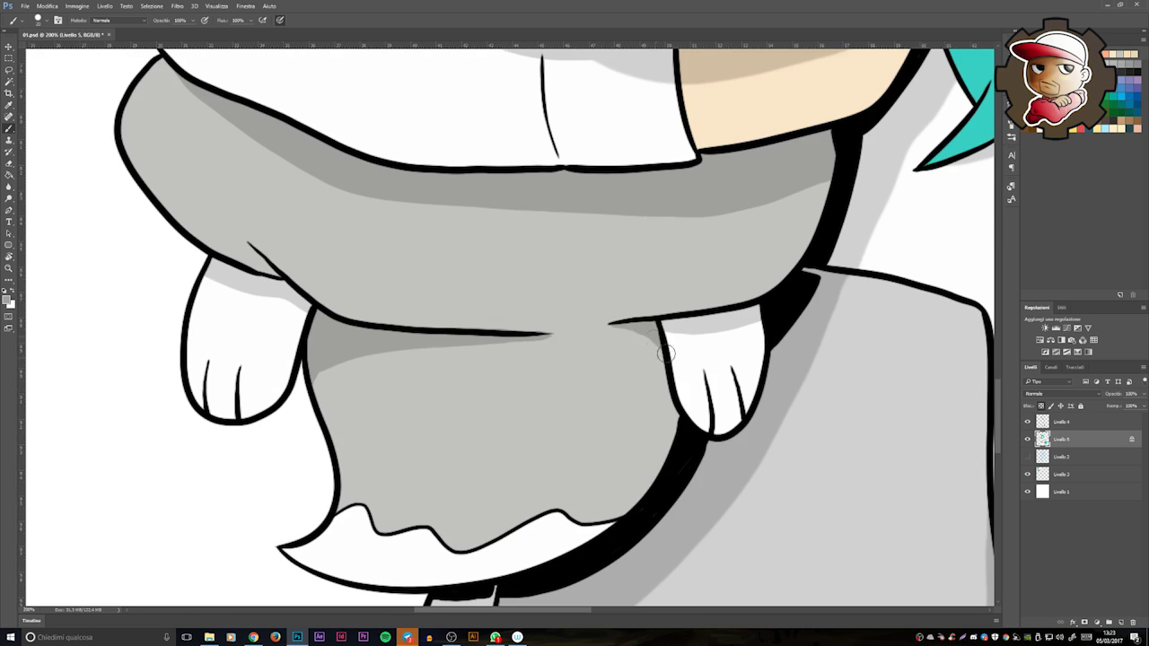